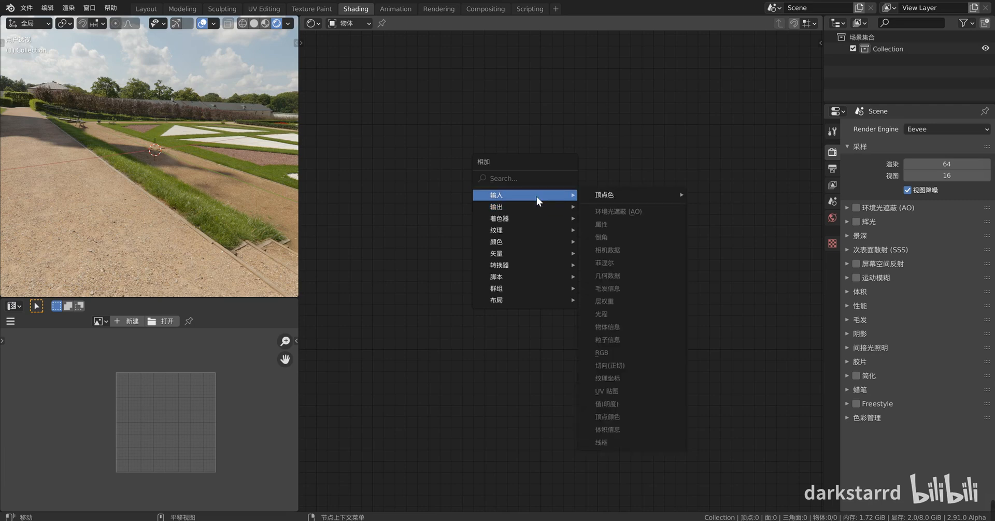
- Switch the scene's render engine to Cycles
mouse_move(551, 214)
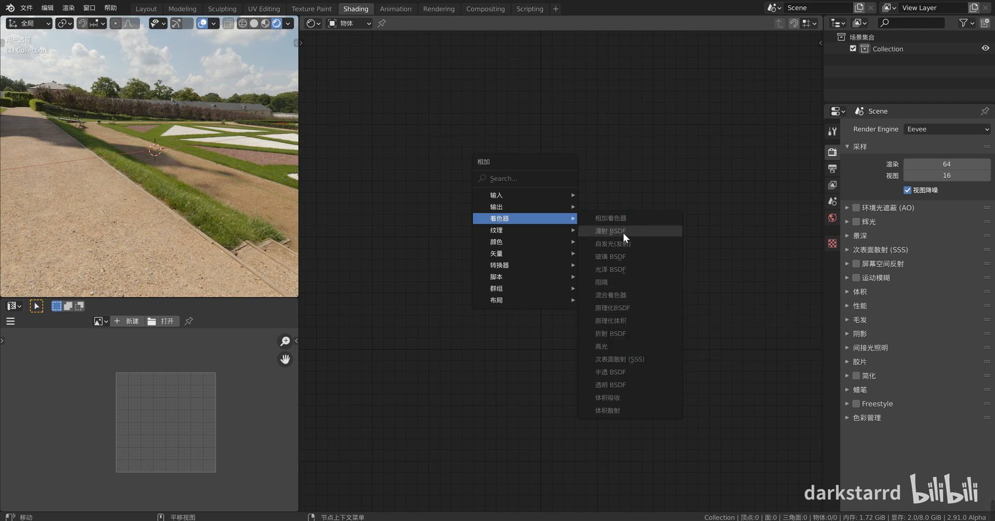
left_click(919, 129)
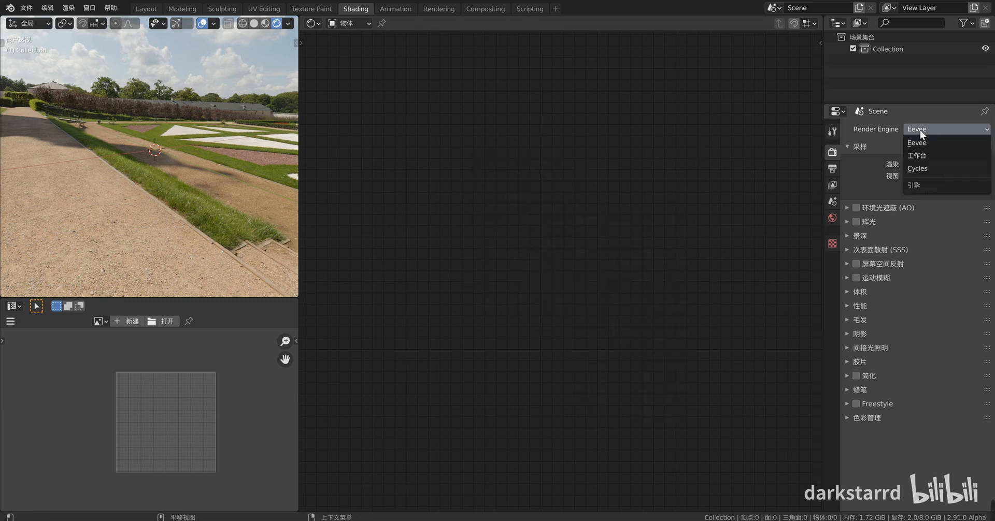
left_click(935, 168)
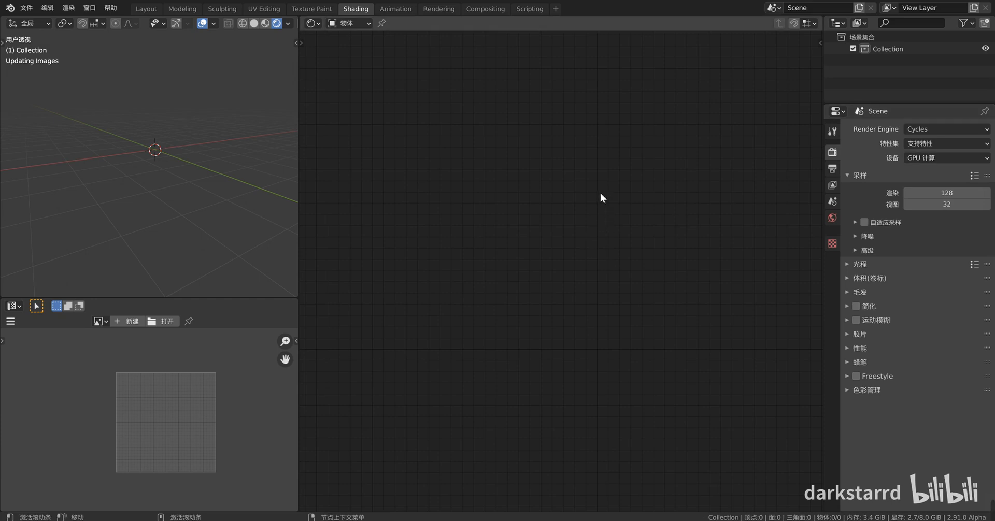
- Add a cube to the scene and create a new material for it
key("shift+a")
key("Escape")
key("shift+a")
mouse_move(163, 140)
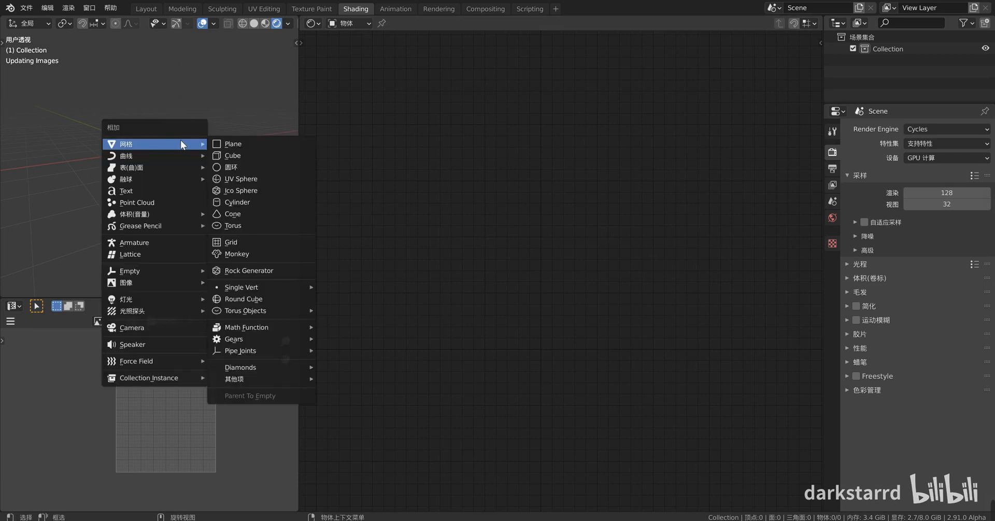
left_click(245, 154)
left_click(586, 23)
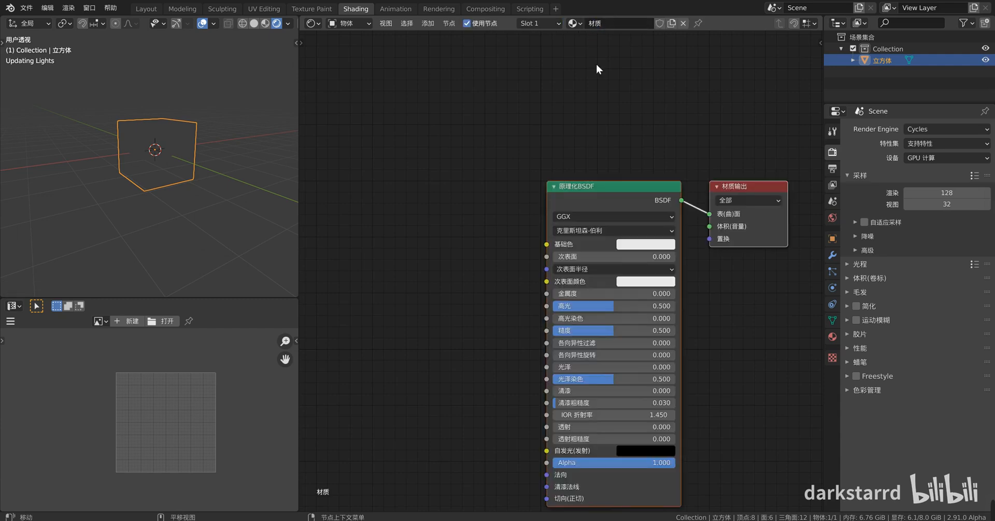
- Add an Anisotropic BSDF node to the material, placed just before the Principled BSDF node
left_click_drag(618, 212, 598, 154)
middle_click_drag(598, 154, 602, 140)
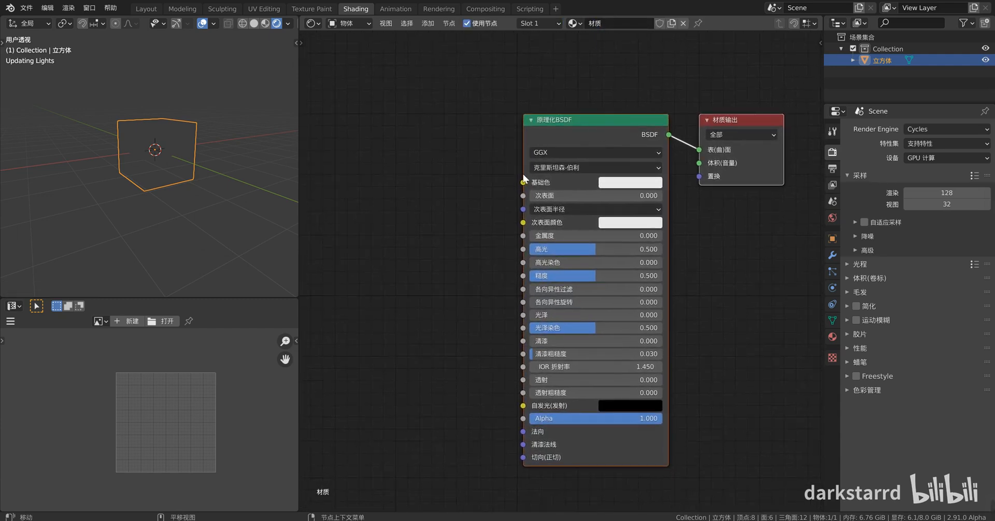
scroll(575, 192, "up", 1)
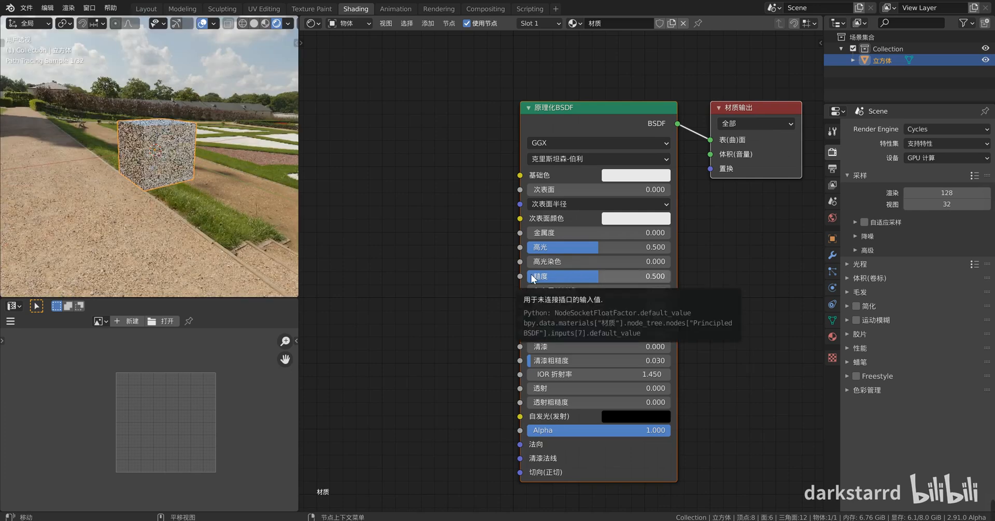
key("shift+a")
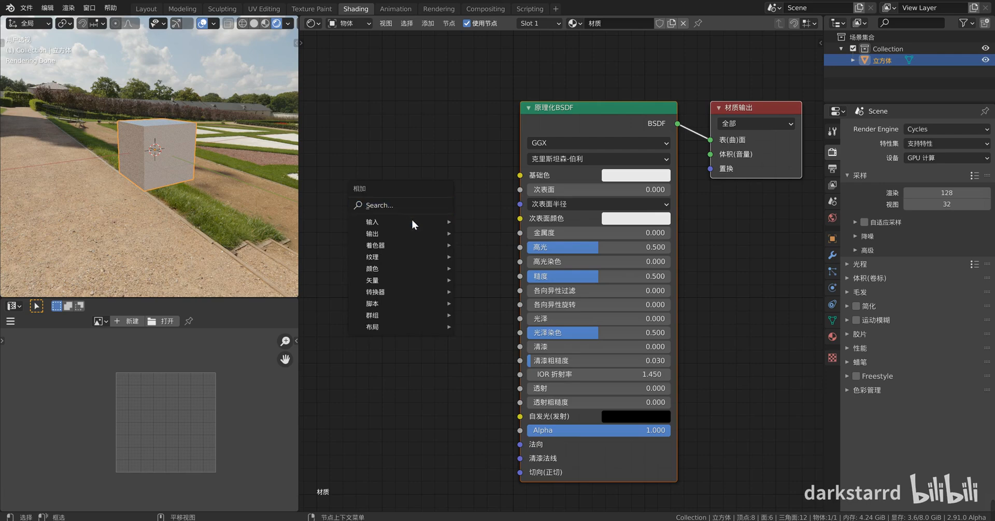
mouse_move(415, 246)
left_click(480, 249)
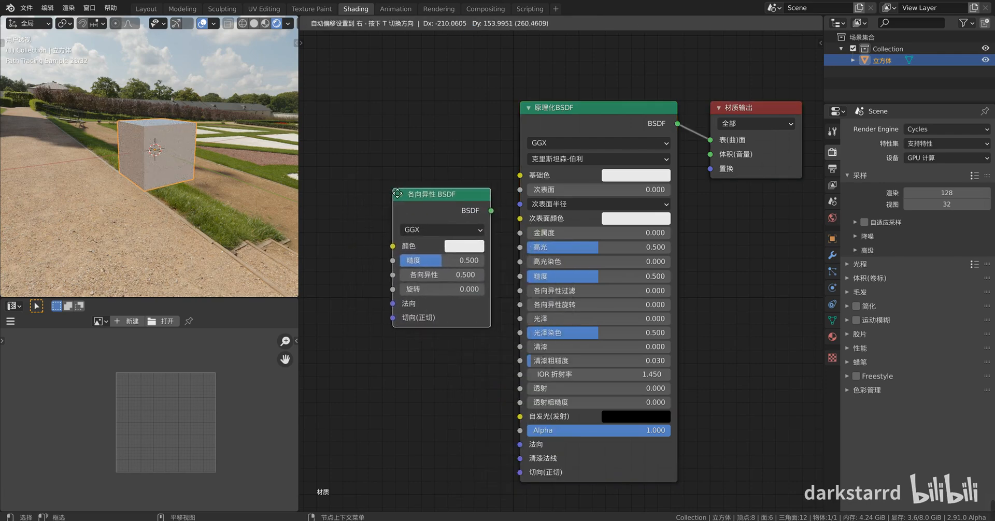
left_click(369, 172)
left_click_drag(469, 203, 485, 223)
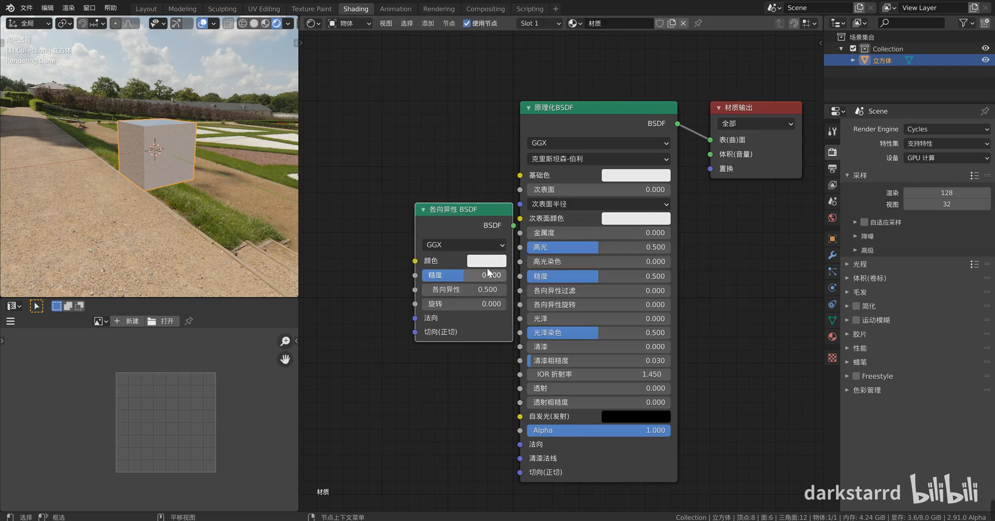
- On the Principled BSDF, set metallic to 1.000, anisotropic to 0.533, anisotropic rotation to 0.164 and roughness to 0.282
left_click_drag(541, 239, 684, 238)
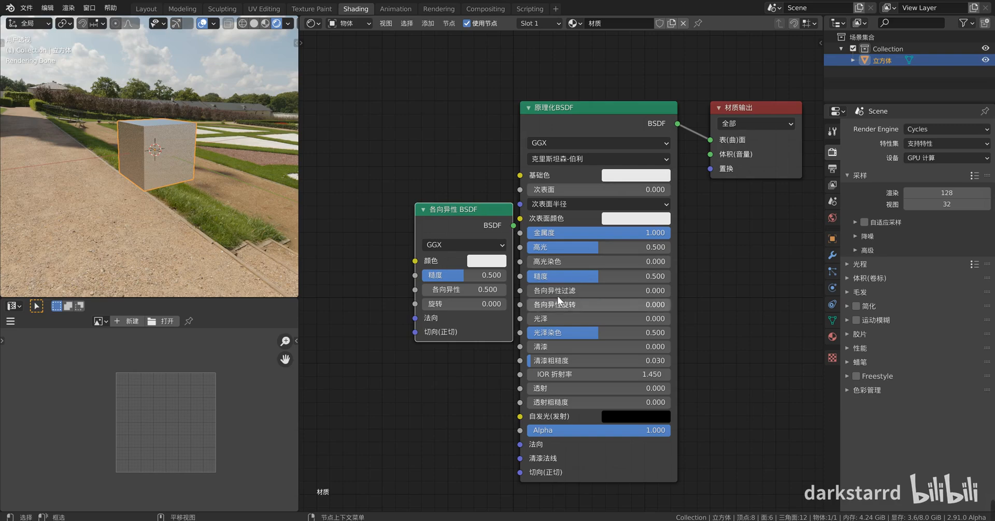
left_click_drag(590, 291, 667, 291)
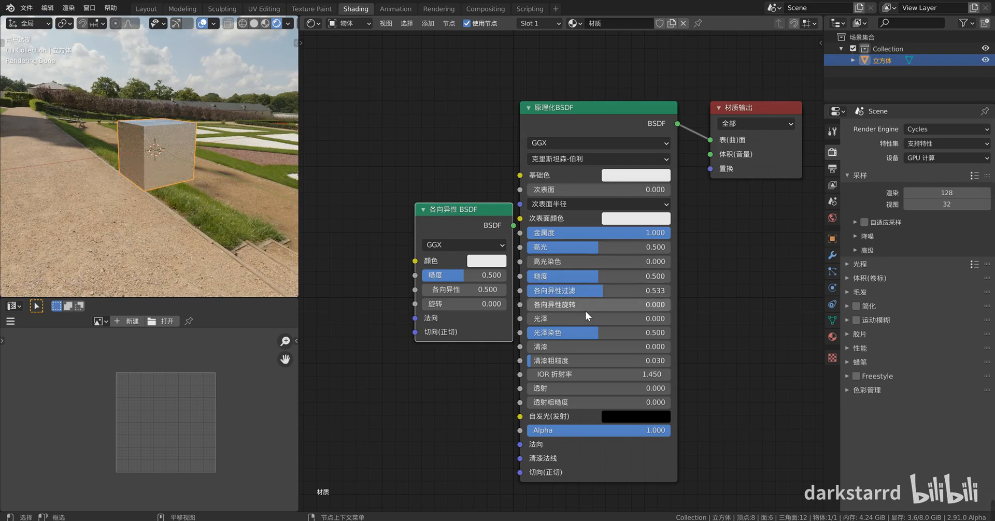
left_click_drag(562, 305, 585, 305)
middle_click_drag(183, 101, 191, 141)
scroll(184, 150, "up", 4)
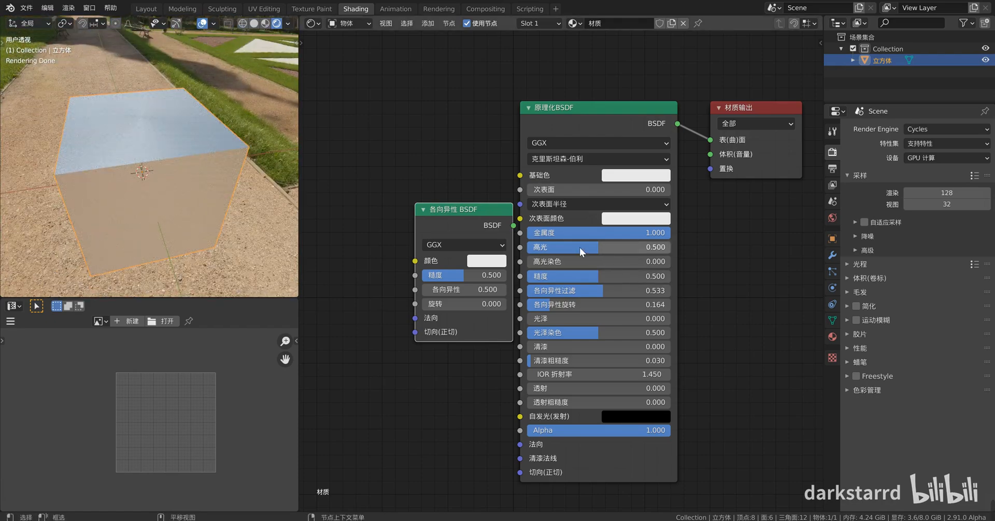
left_click_drag(594, 275, 563, 275)
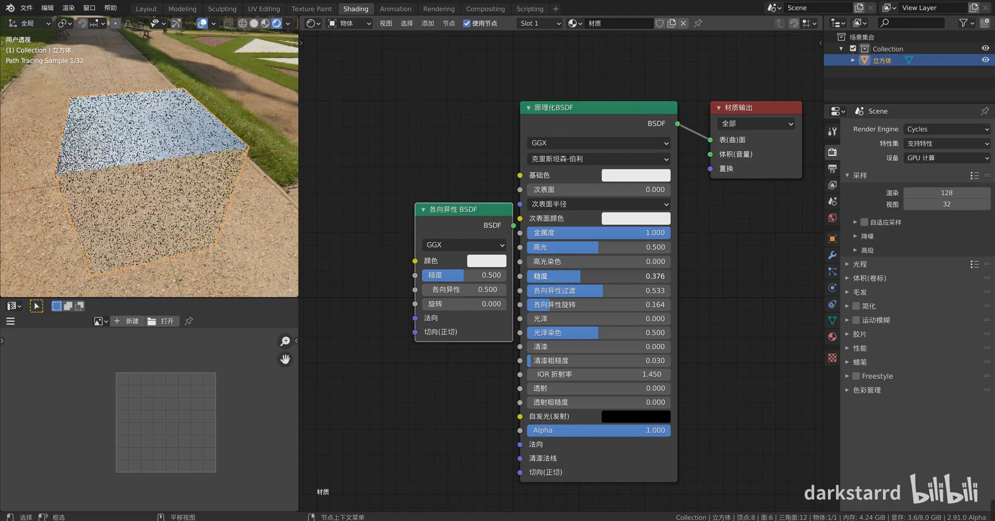
middle_click_drag(206, 169, 176, 120)
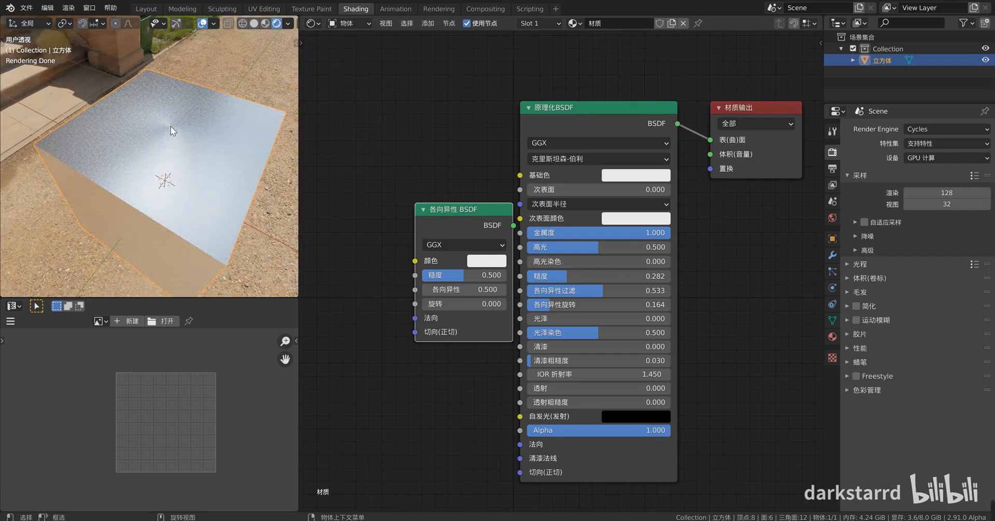
- Delete the Principled BSDF node from the cube's material
middle_click_drag(525, 236, 598, 198)
scroll(598, 198, "down", 1)
left_click(674, 101)
key("x")
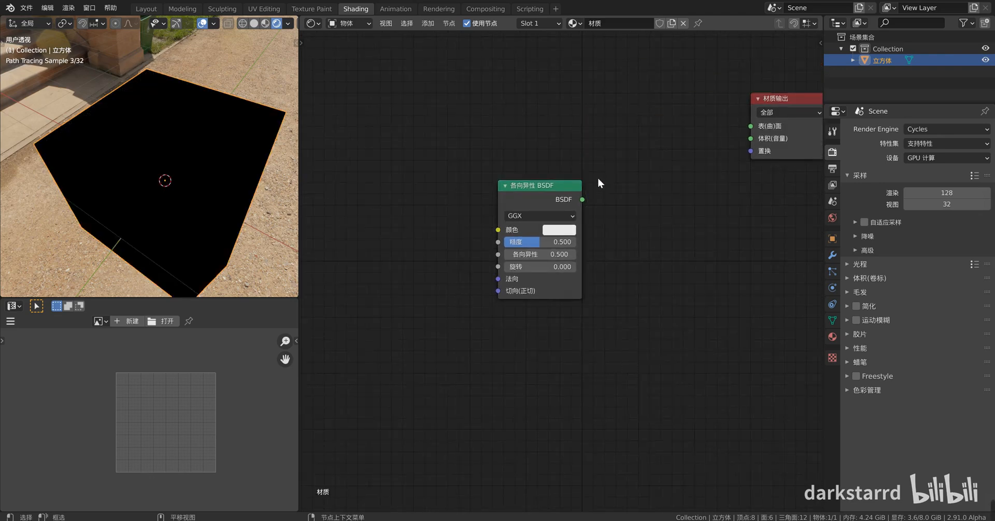
- Connect the Anisotropic BSDF to the material output's surface and set its roughness to 0.356, anisotropy to 1.000 and rotation to 0.308
left_click(545, 189, "ctrl+shift")
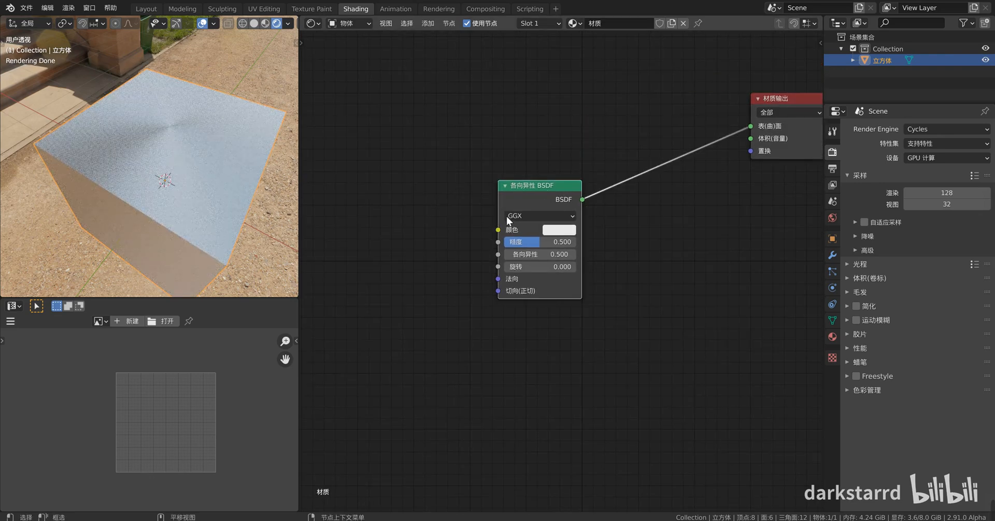
mouse_move(529, 245)
left_mouse_down()
mouse_move(519, 245)
mouse_move(569, 254)
mouse_move(518, 254)
mouse_move(569, 254)
mouse_move(536, 269)
mouse_move(558, 269)
left_mouse_up()
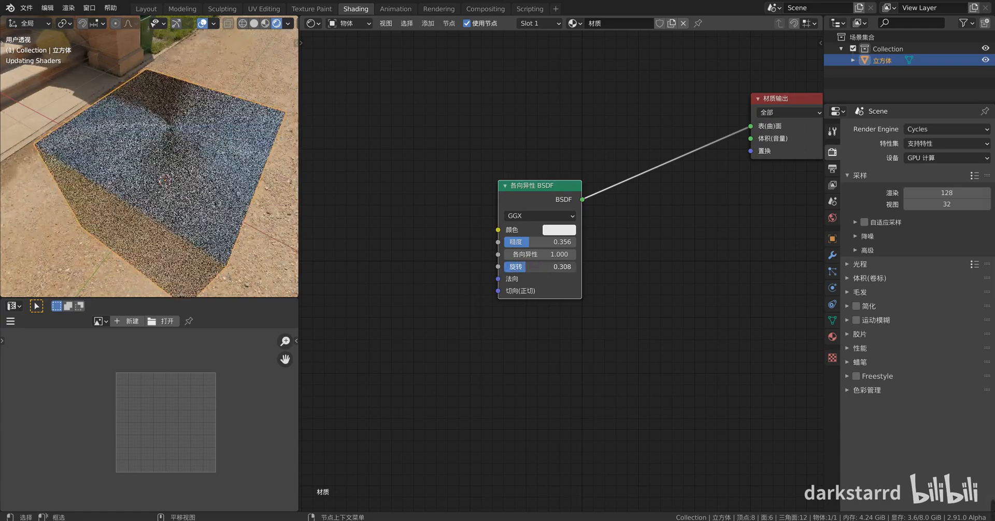
- Add a Tangent node and connect its output to the Tangent input of the Anisotropic BSDF
key("shift+a")
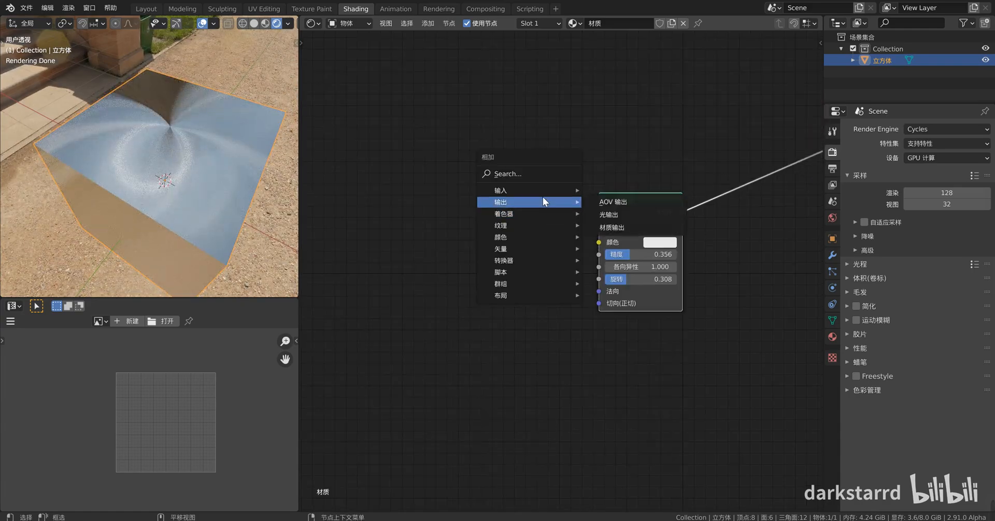
mouse_move(543, 192)
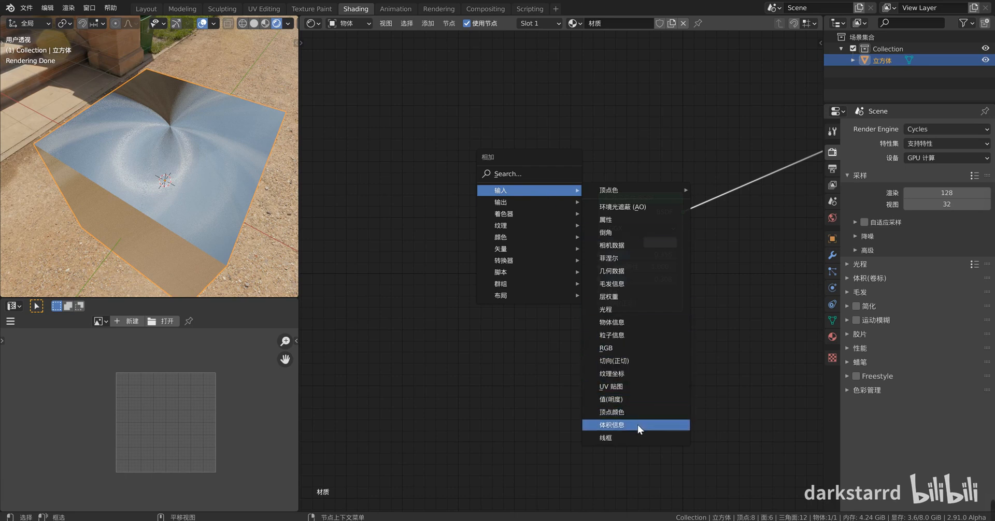
key("Escape")
key("shift+a")
mouse_move(502, 219)
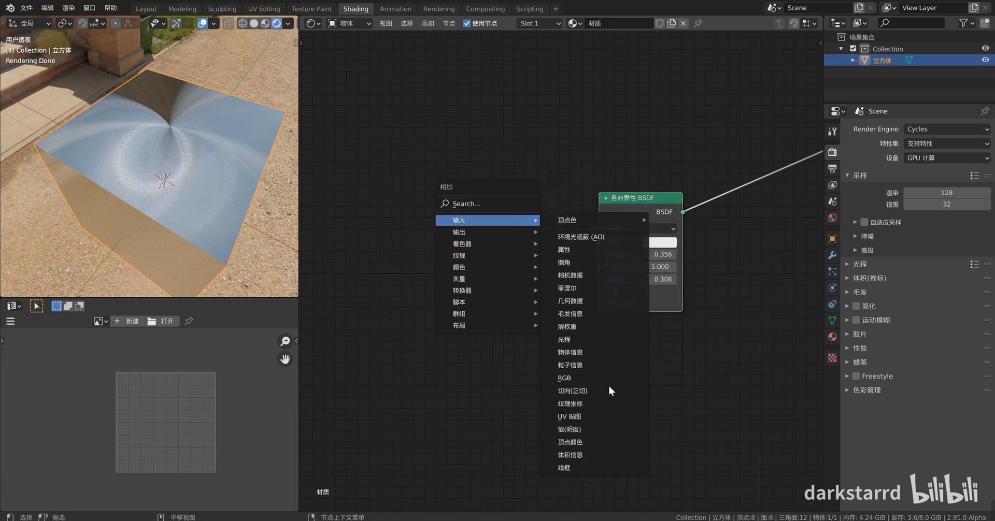
left_click(570, 391)
left_click(465, 241)
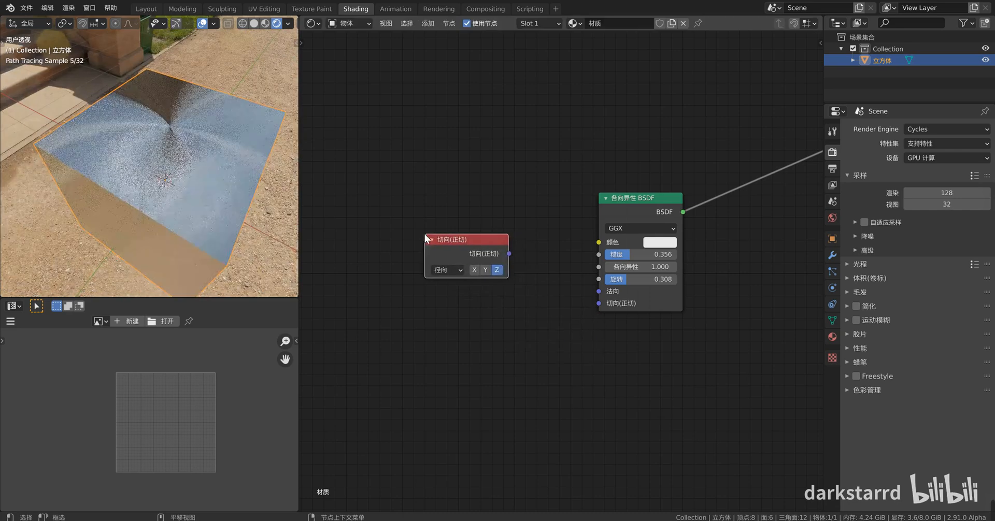
left_click_drag(465, 242, 445, 264)
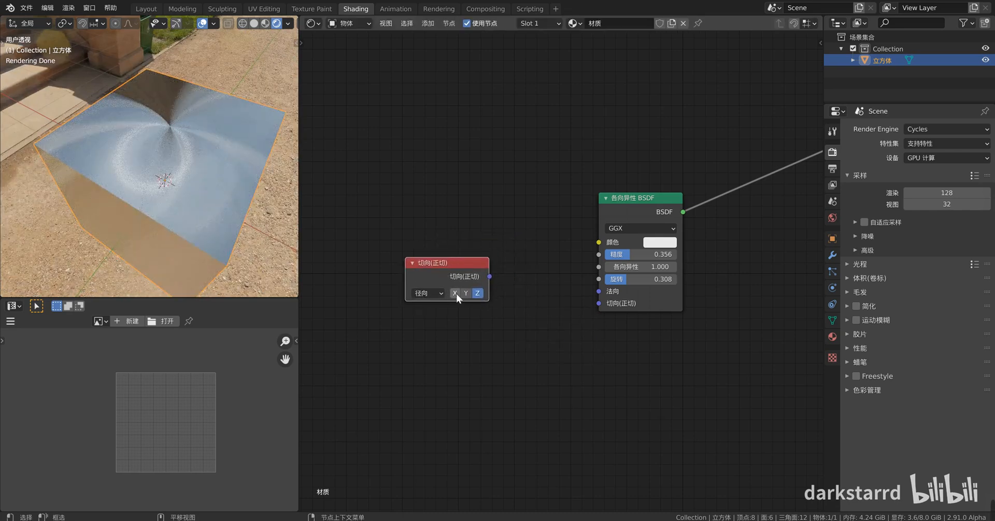
left_click_drag(490, 276, 605, 305)
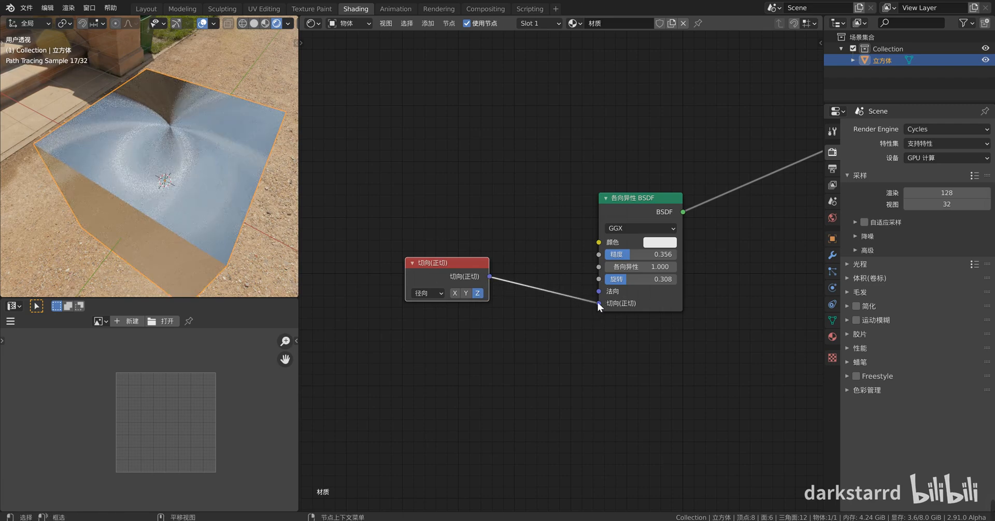
- Preview the Tangent node's output directly on the cube and examine its colours from several angles
scroll(216, 196, "down", 1)
middle_click_drag(216, 196, 208, 185)
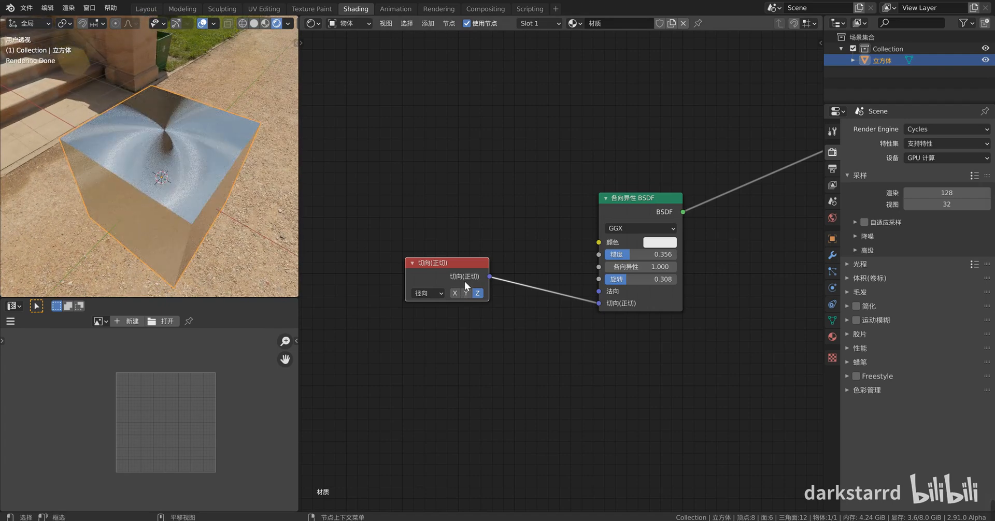
left_click(466, 275, "ctrl+shift")
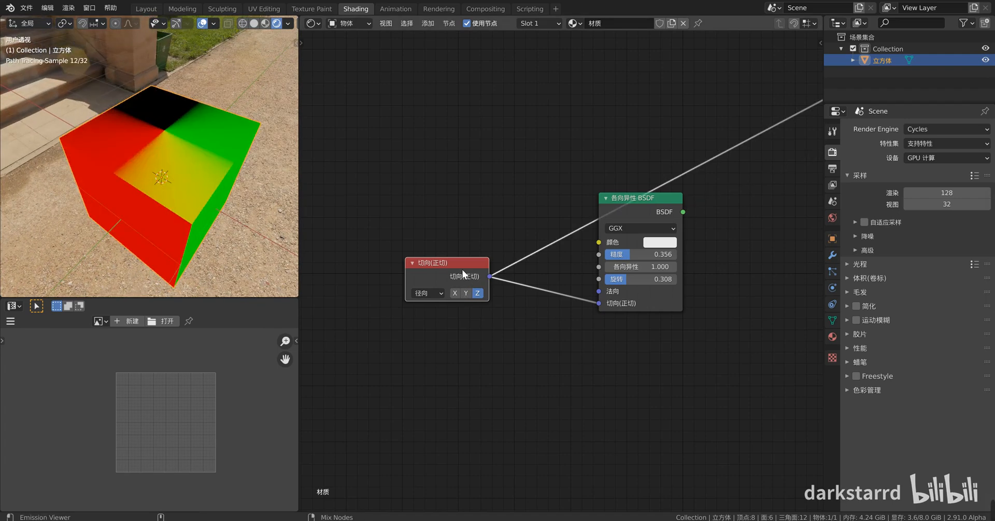
middle_click_drag(179, 195, 213, 193)
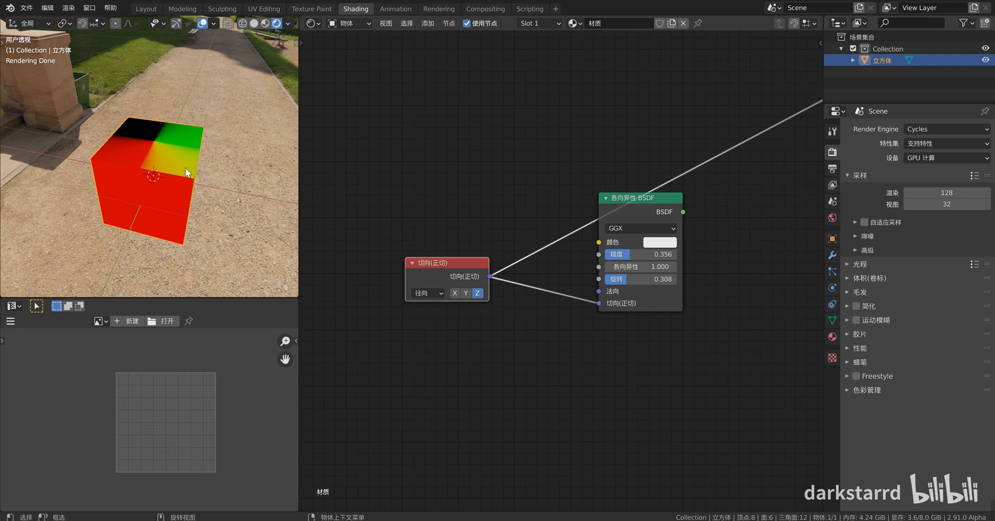
mouse_move(185, 166)
middle_mouse_down()
mouse_move(161, 154)
mouse_move(150, 185)
mouse_move(148, 156)
mouse_move(125, 149)
mouse_move(129, 158)
mouse_move(98, 173)
mouse_move(191, 172)
mouse_move(155, 173)
mouse_move(160, 186)
mouse_move(154, 175)
mouse_move(175, 132)
mouse_move(157, 164)
mouse_move(142, 55)
mouse_move(138, 156)
mouse_move(150, 163)
middle_mouse_up()
scroll(470, 301, "up", 1)
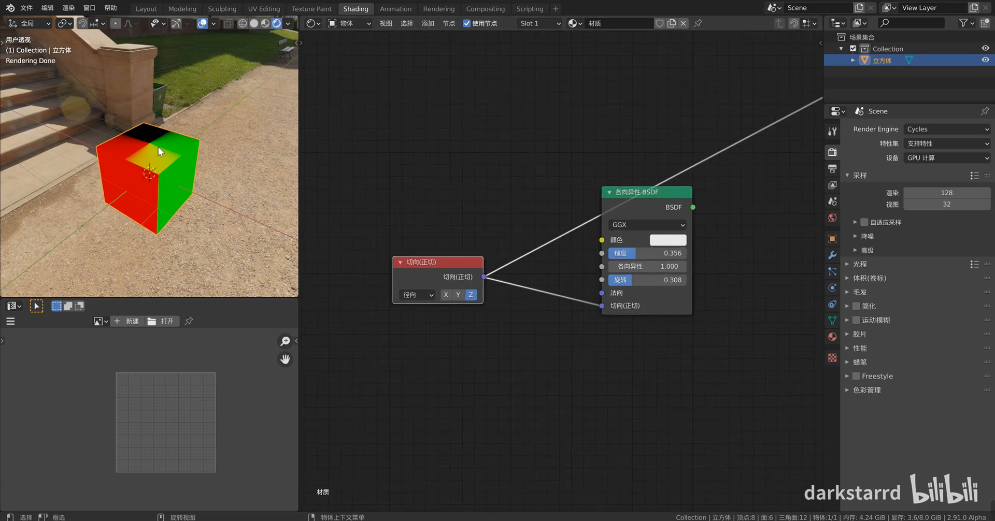
- Try the Tangent node's X axis, set it to Y, and reconnect the Anisotropic BSDF to the material output
left_click(446, 296)
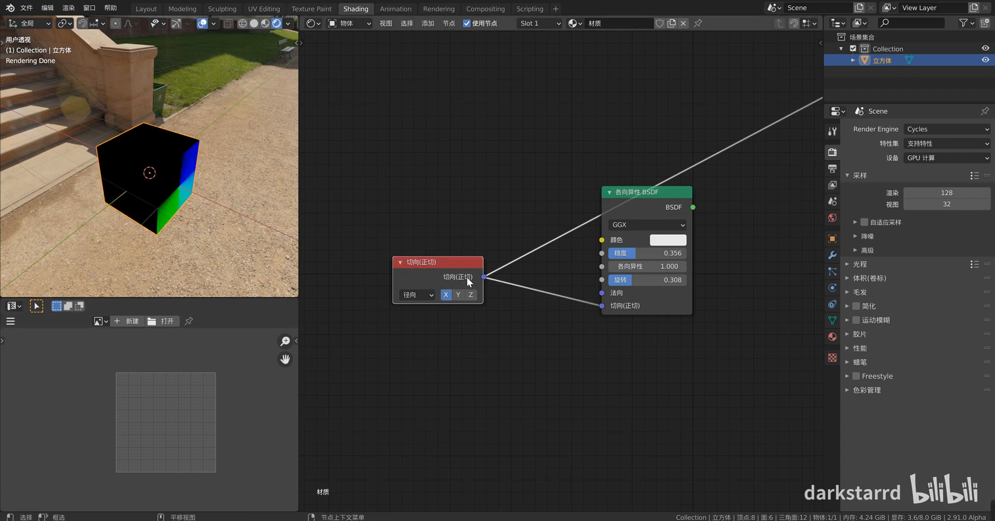
left_click(458, 295)
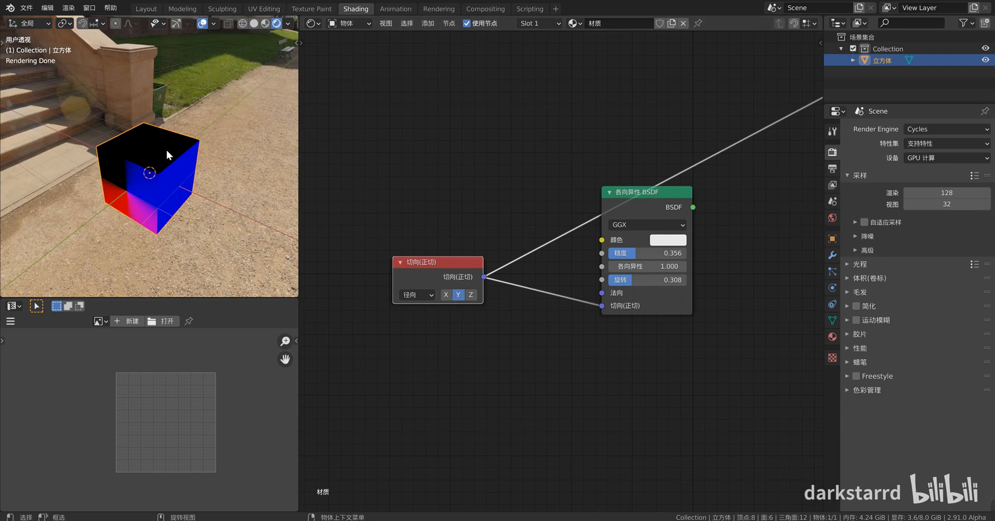
left_click(684, 213, "ctrl+shift")
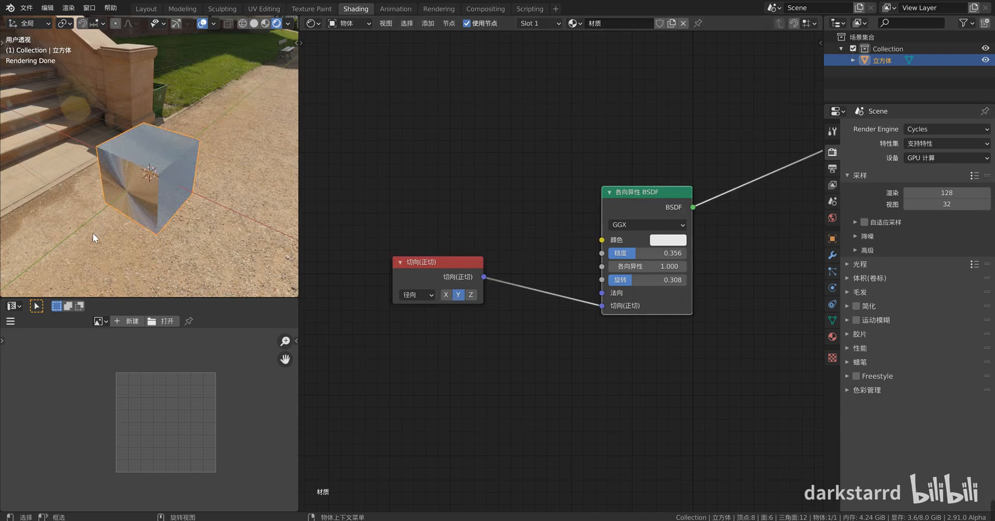
middle_click_drag(125, 194, 141, 209)
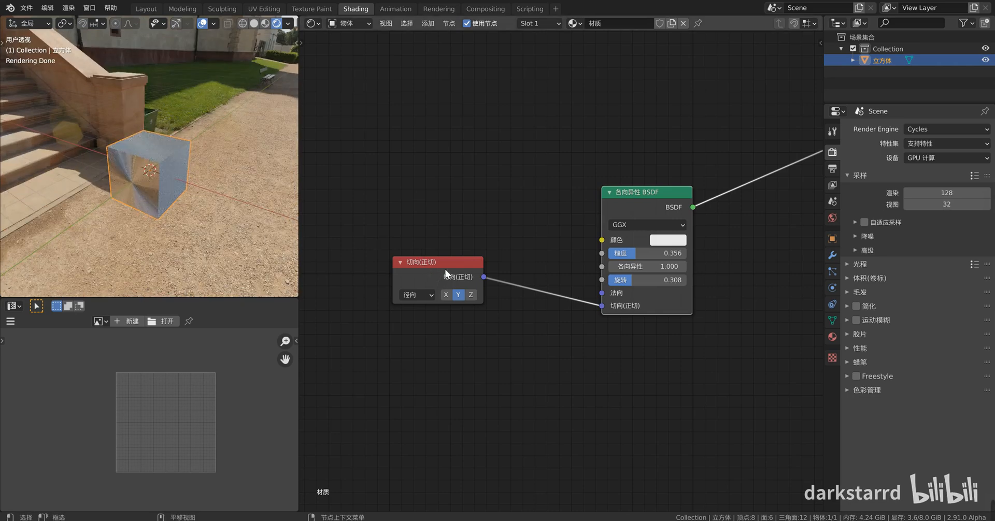
scroll(215, 201, "up", 2)
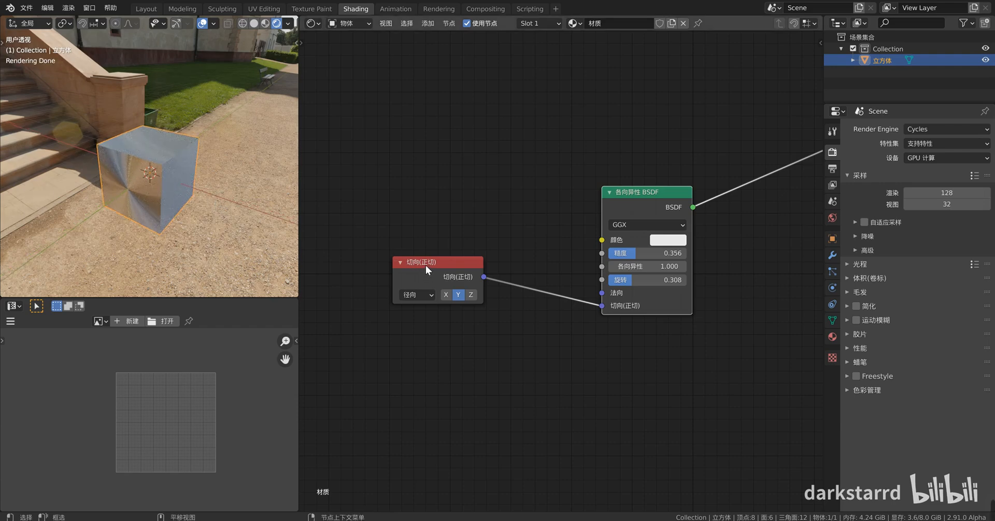
middle_click_drag(181, 188, 300, 202)
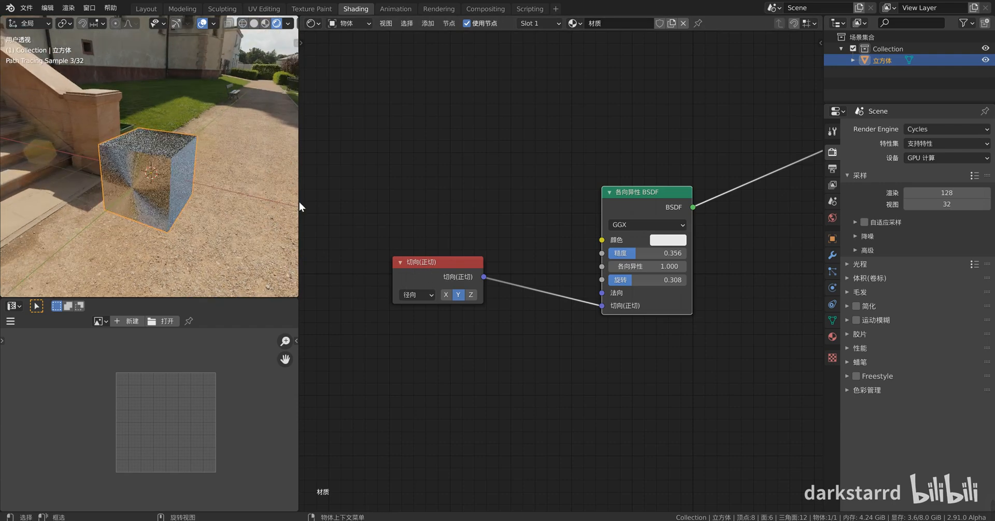
- Check the world and object properties and expand the cube's Viewport Display options
left_click(833, 218)
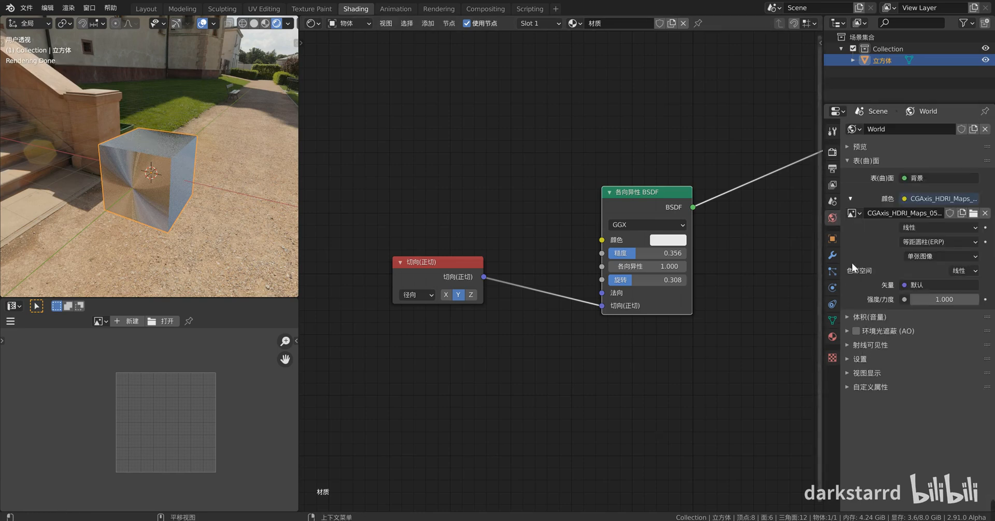
left_click(832, 238)
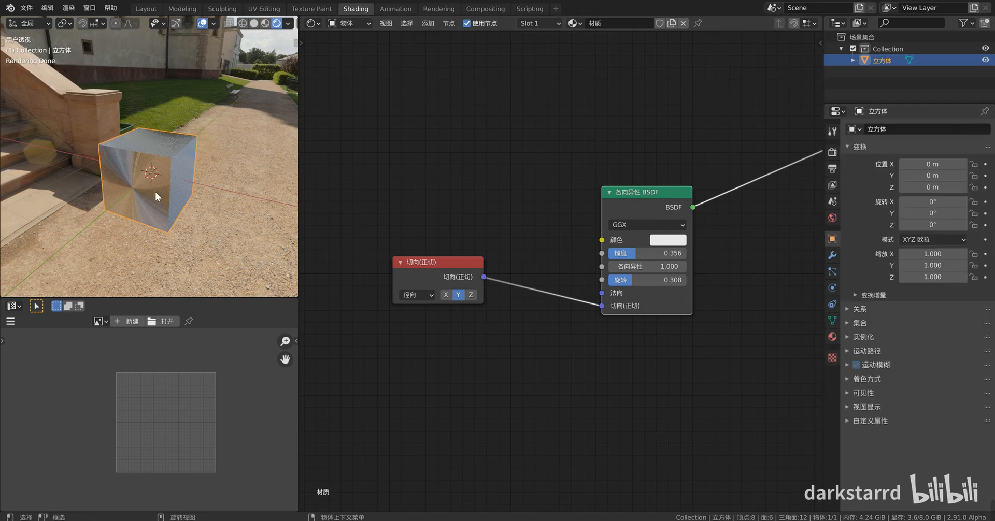
left_click(874, 406)
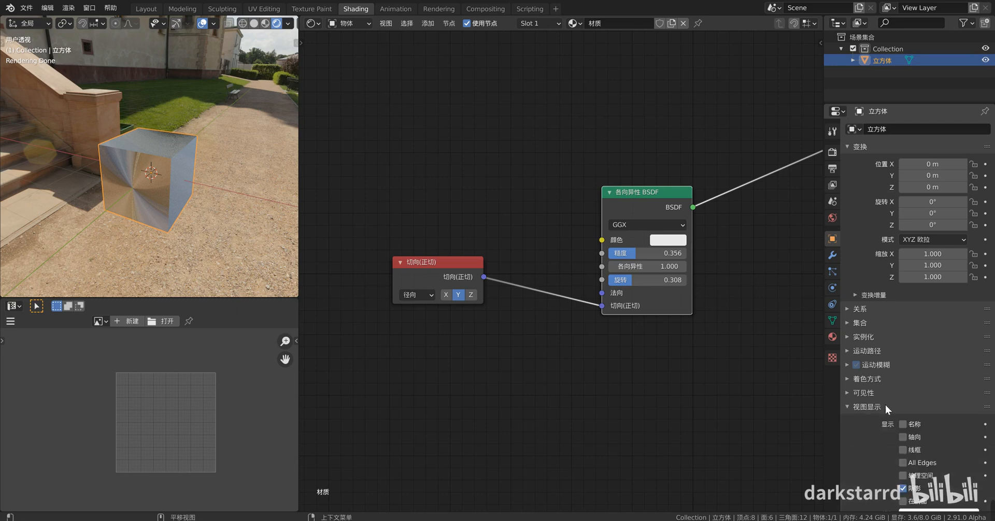
scroll(884, 405, "down", 3)
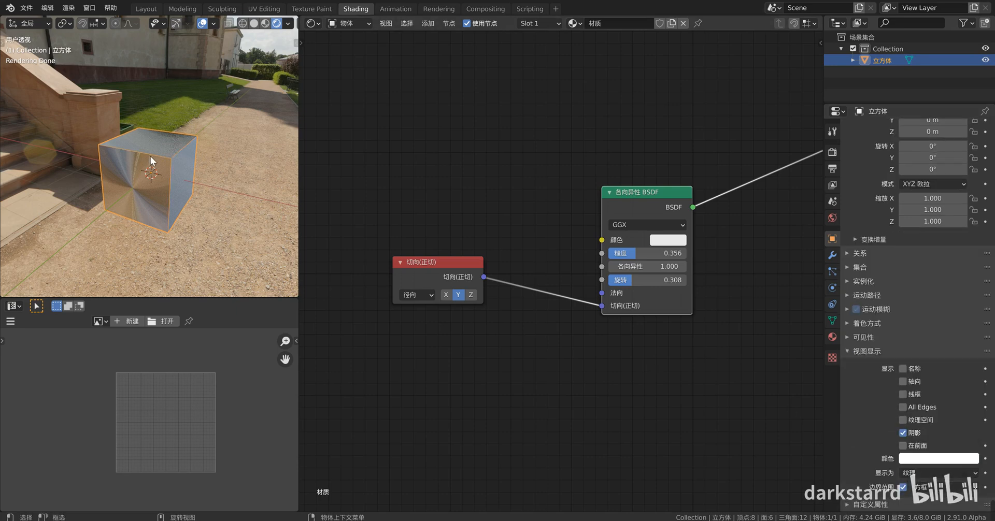
- In Edit Mode, duplicate the cube's upper corner vertex, place the copy well away from the cube and examine the reflections from several angles
mouse_move(138, 197)
middle_mouse_down()
mouse_move(151, 179)
mouse_move(160, 188)
middle_mouse_up()
key("Tab")
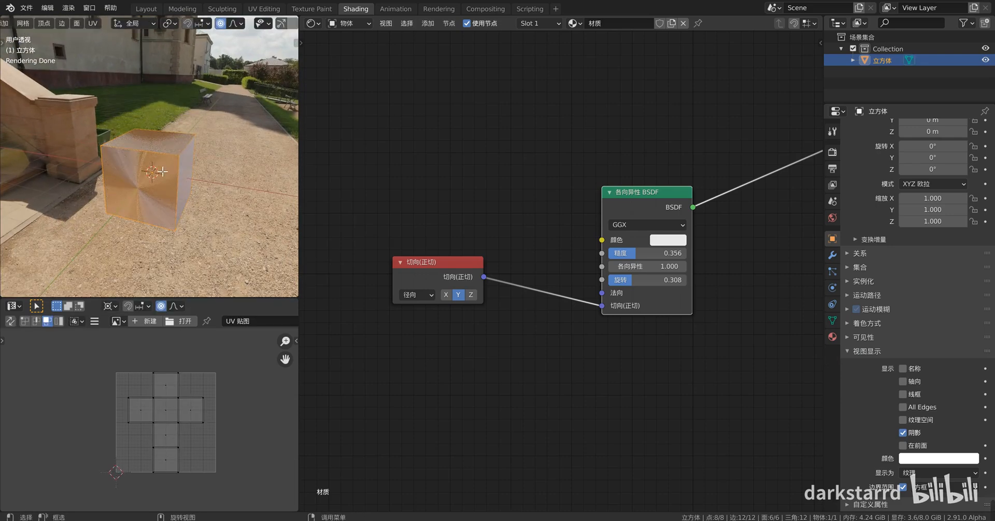
key("1")
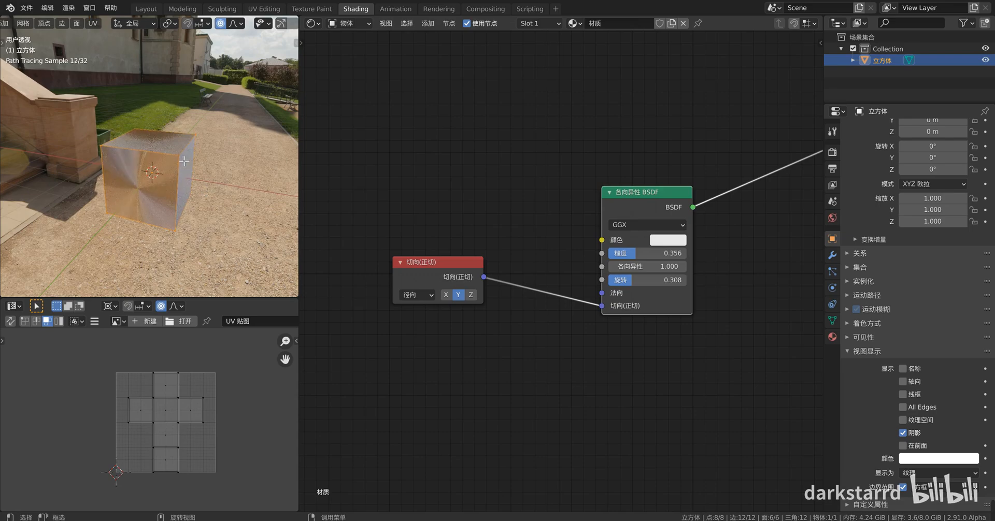
left_click(185, 160)
key("shift+d")
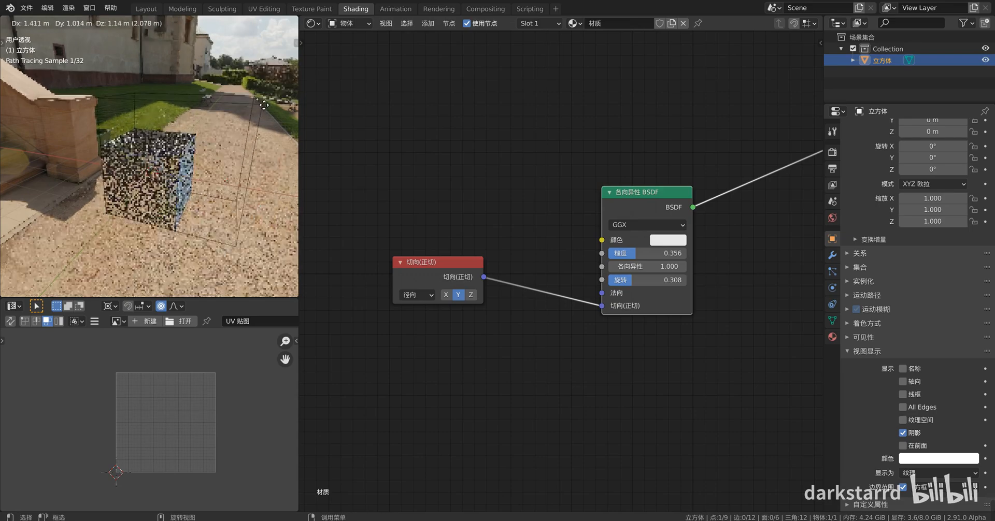
left_click(280, 93)
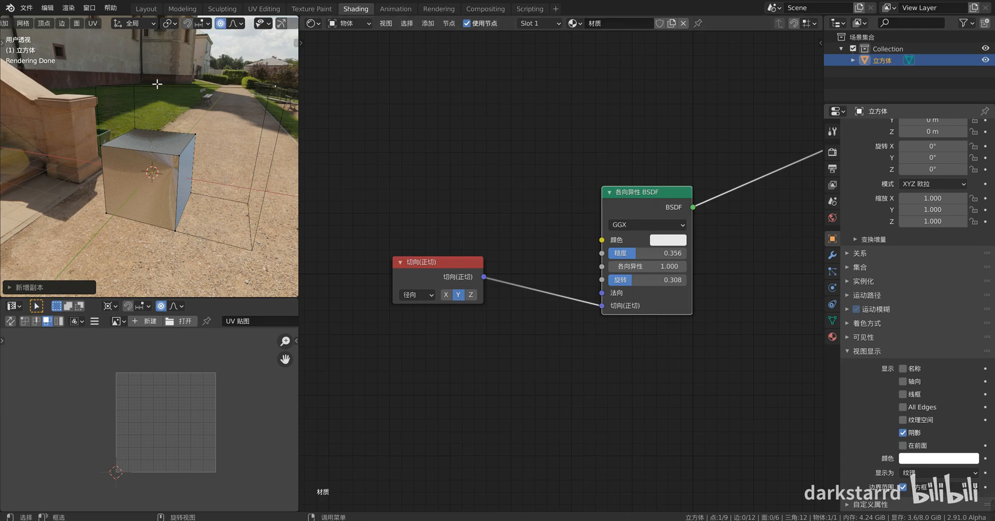
middle_click_drag(177, 199, 188, 158)
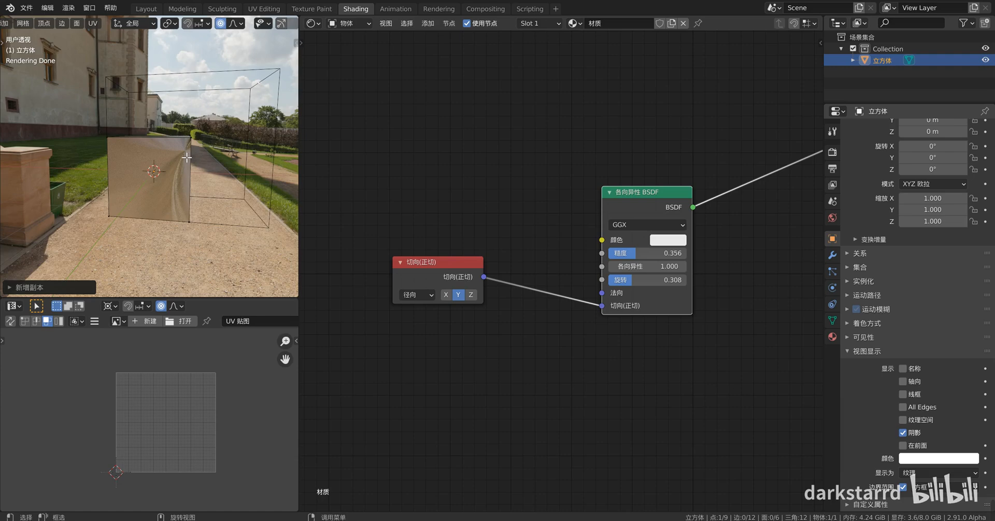
middle_click_drag(187, 157, 114, 187)
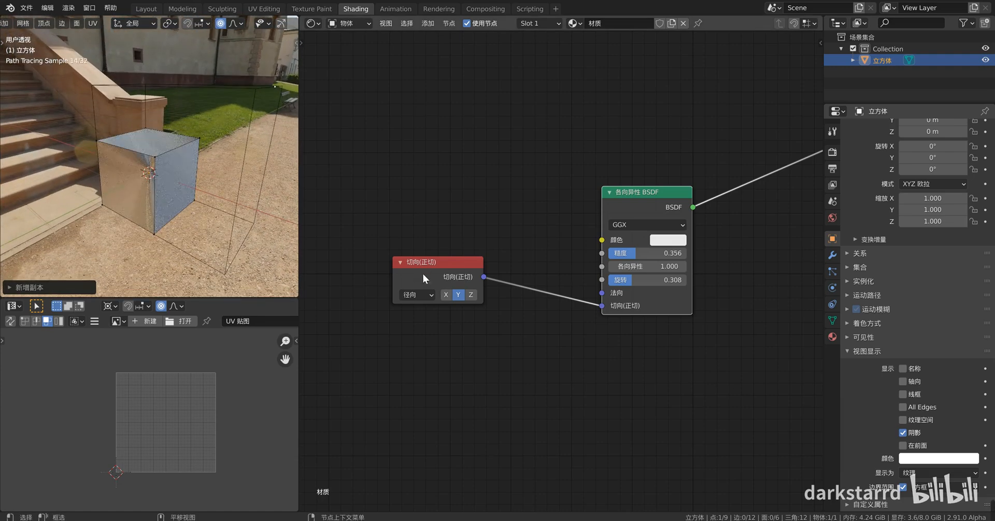
- Set the Tangent node's radial axis to Z
left_click(452, 266)
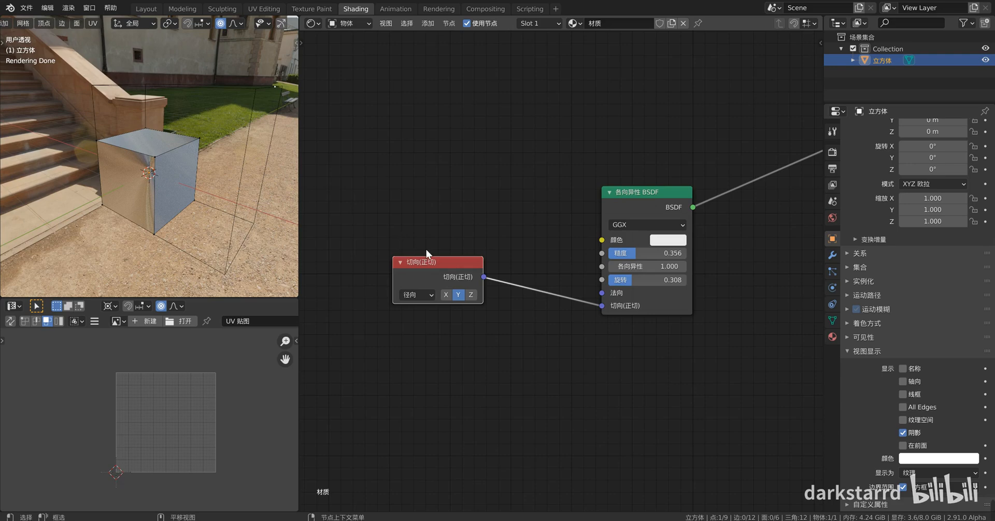
middle_click_drag(425, 249, 468, 306)
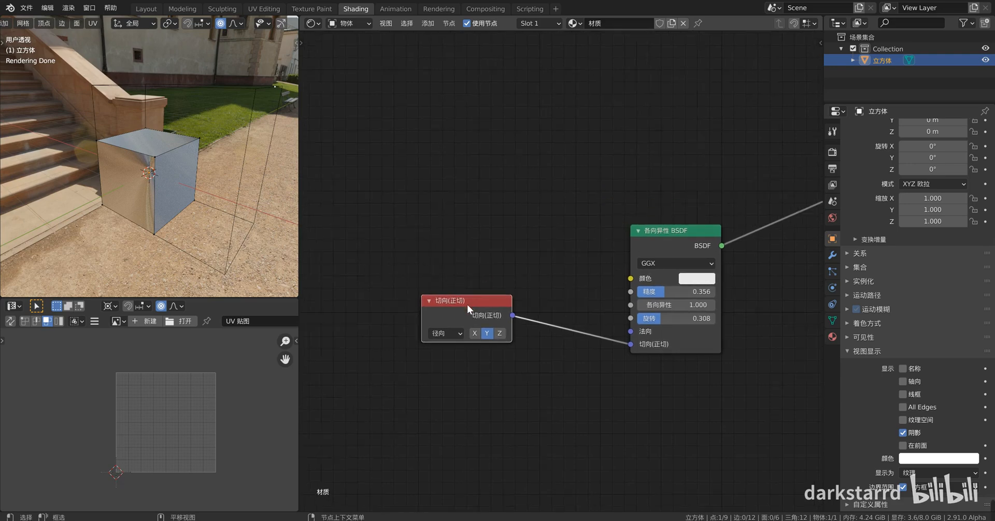
left_click(499, 334)
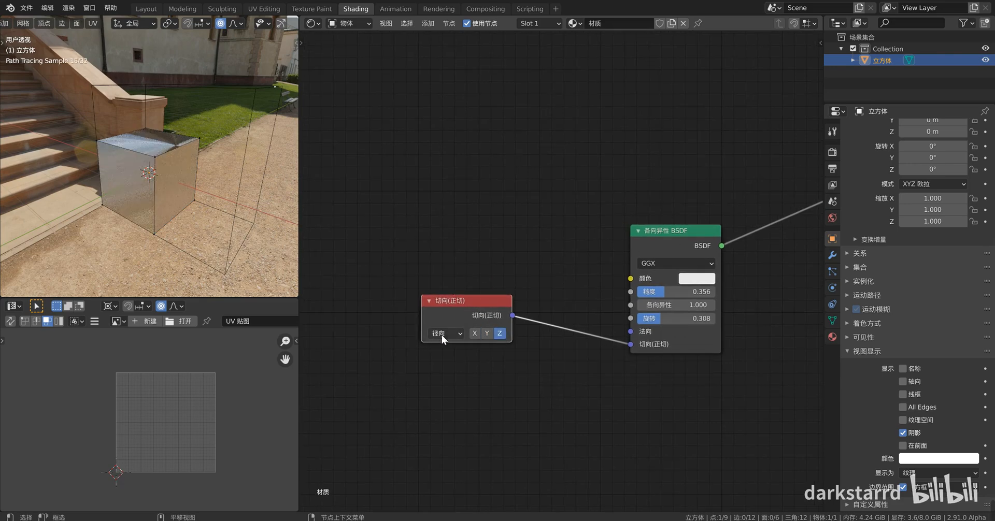
- Add a Geometry node above the Tangent node and preview its Tangent output directly on the cube
scroll(472, 264, "up", 2, "shift")
key("shift+a")
mouse_move(467, 217)
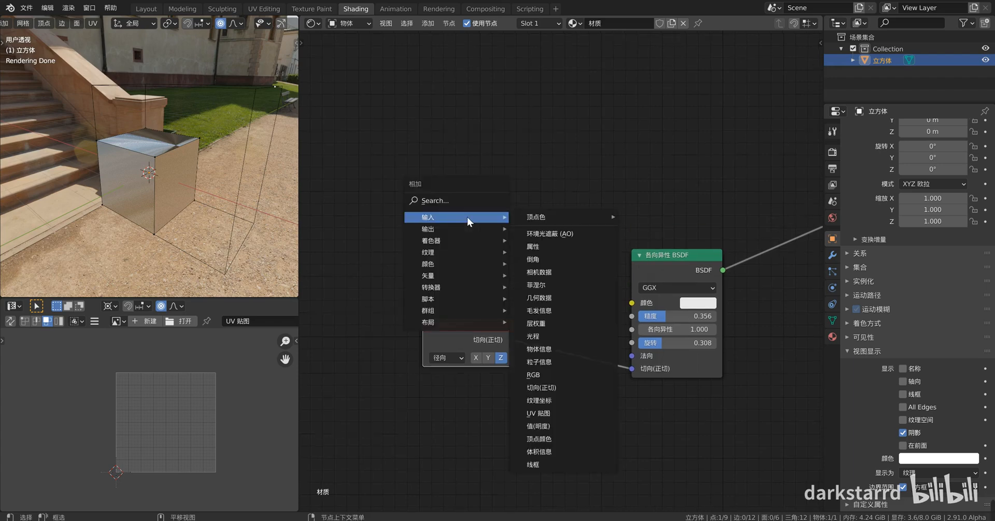
left_click(564, 296)
left_click(382, 133)
left_click(446, 179, "ctrl+shift")
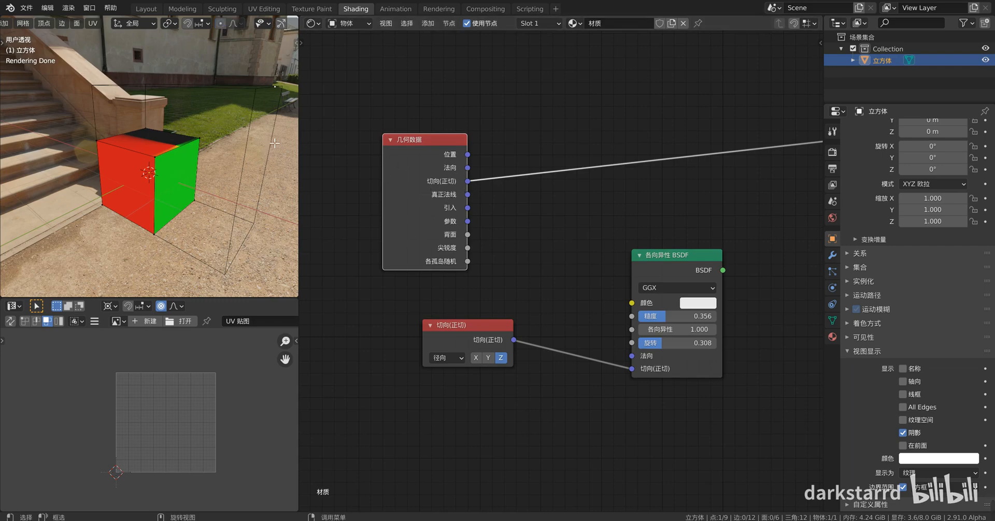
- Turn off proportional editing and move the duplicated vertex to a spot just above the cube
key("o")
key("g")
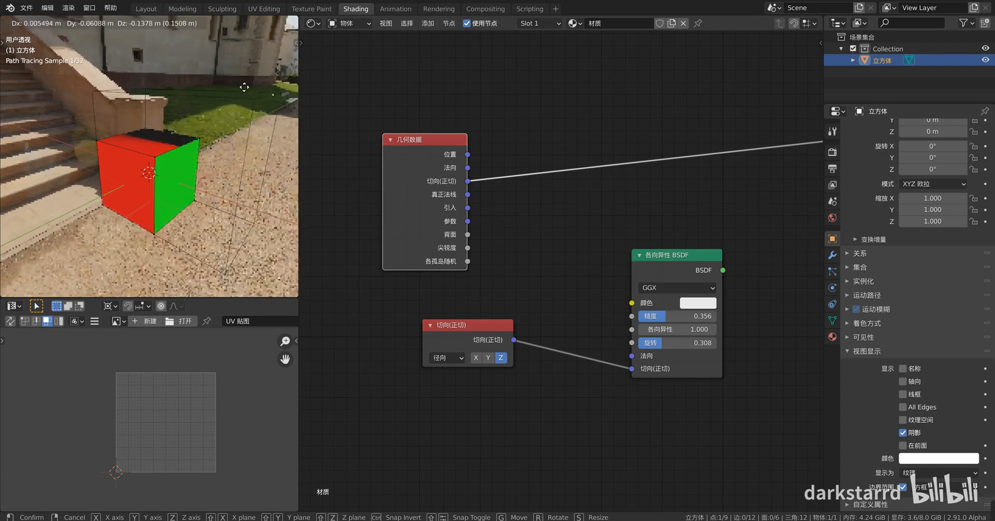
left_click(163, 81)
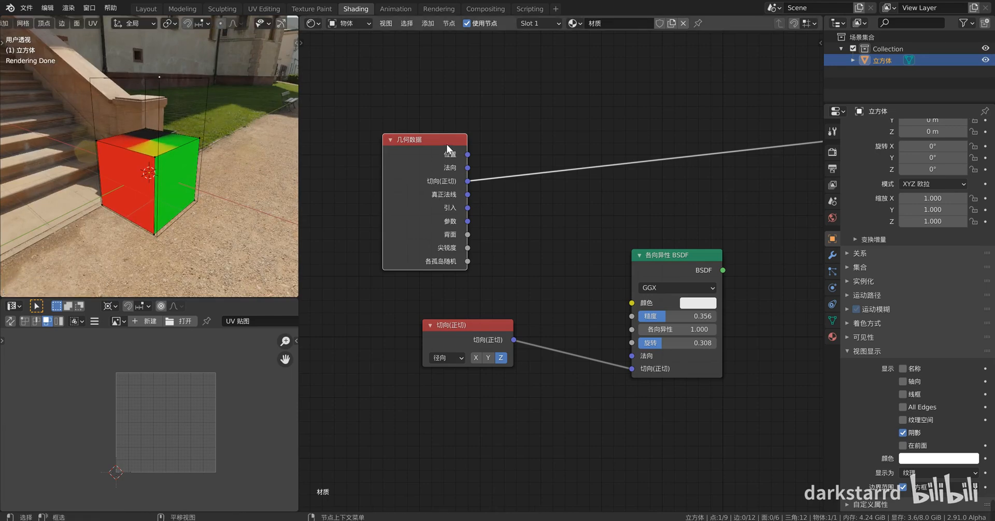
- Delete the Geometry node and switch the Tangent node's method from Radial to UV Map
key("x")
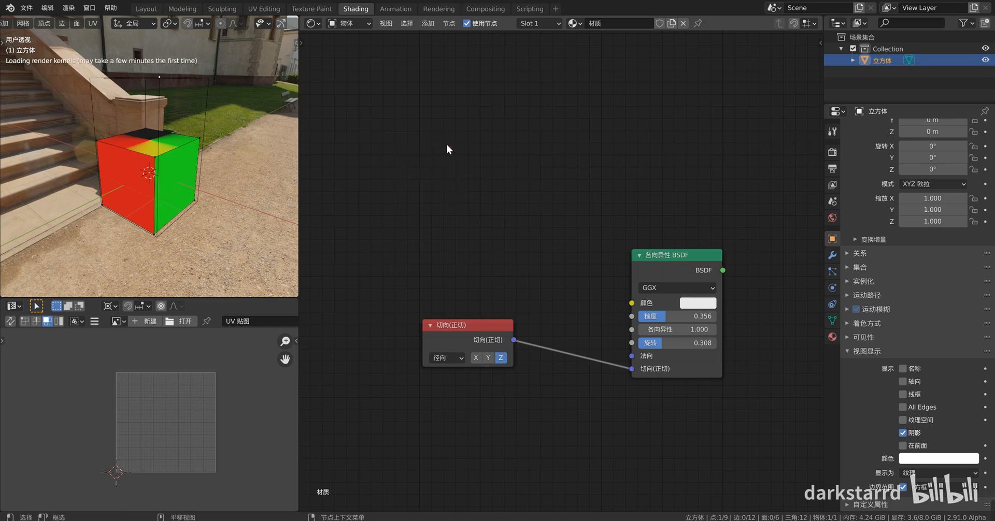
left_click(478, 333)
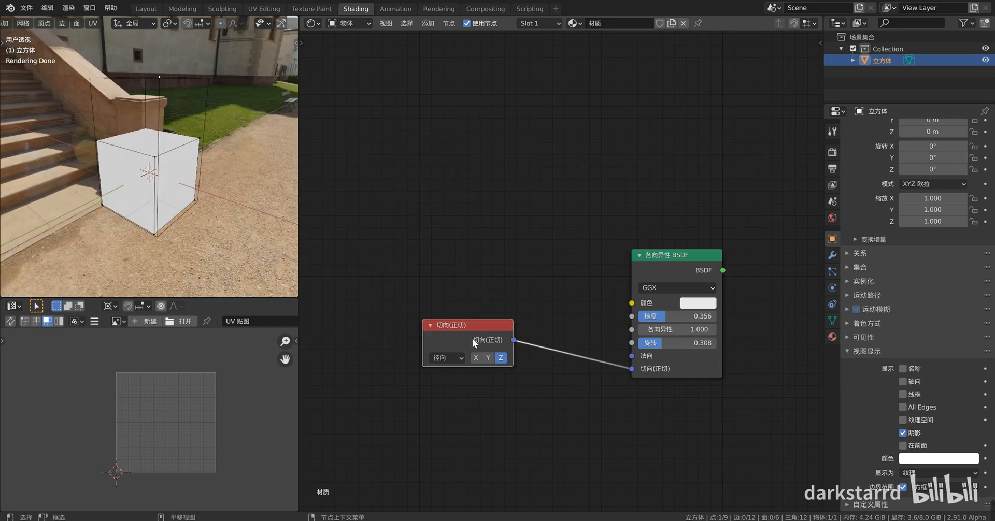
key("Home")
middle_click_drag(434, 316, 464, 301)
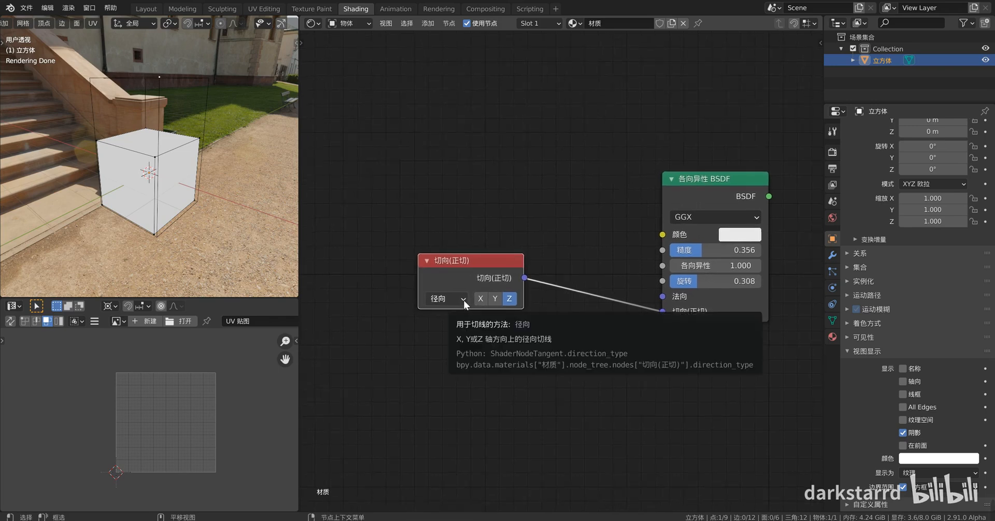
left_click(464, 301)
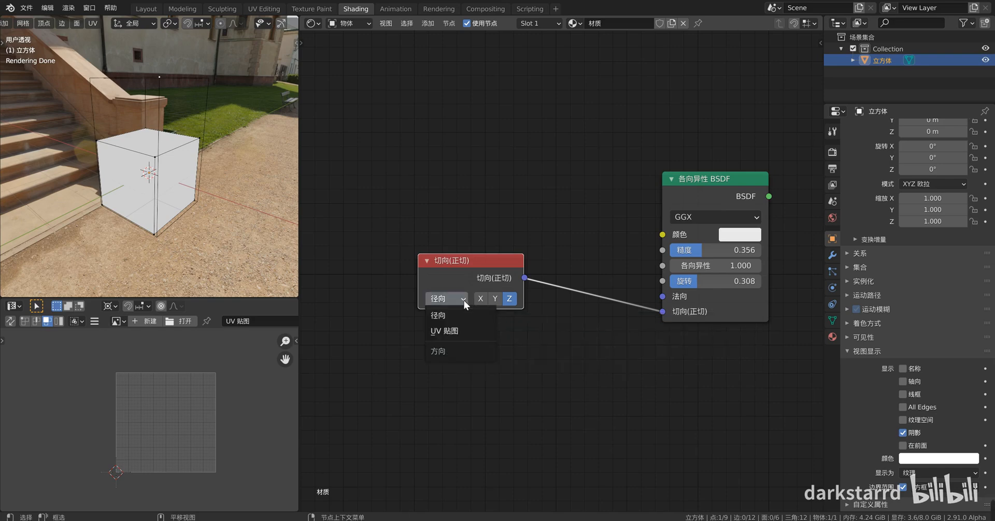
left_click(458, 333)
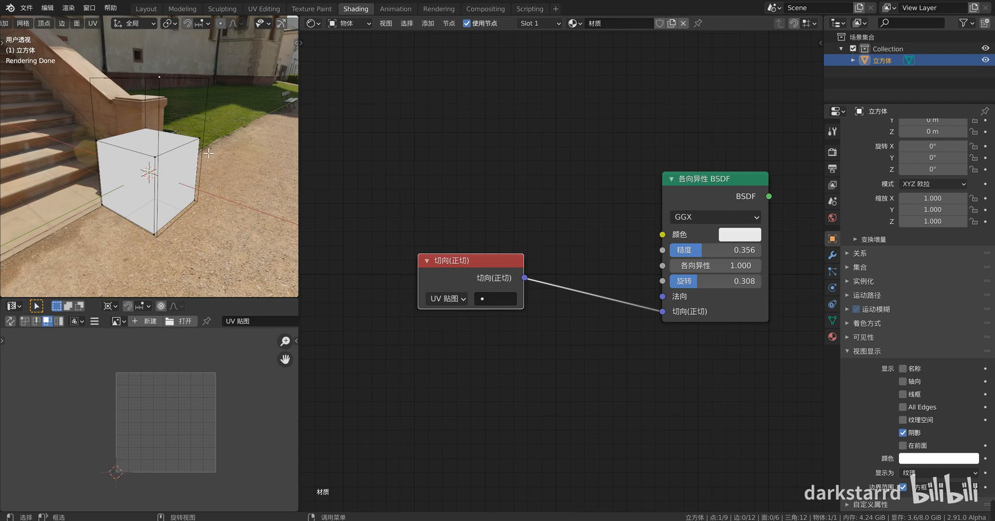
- Delete the duplicated vertex from the cube's mesh and reconnect the Anisotropic BSDF to the material output
key("x")
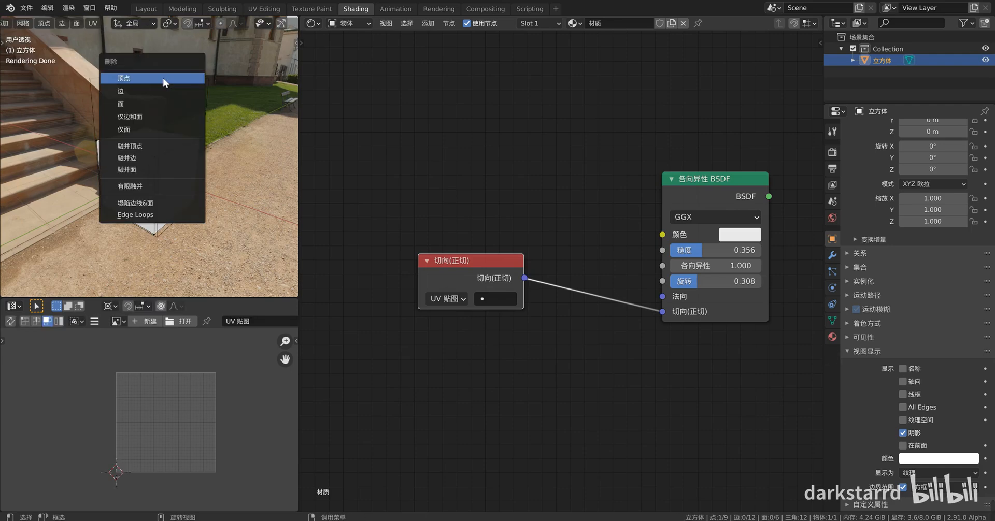
left_click(163, 77)
key("Tab")
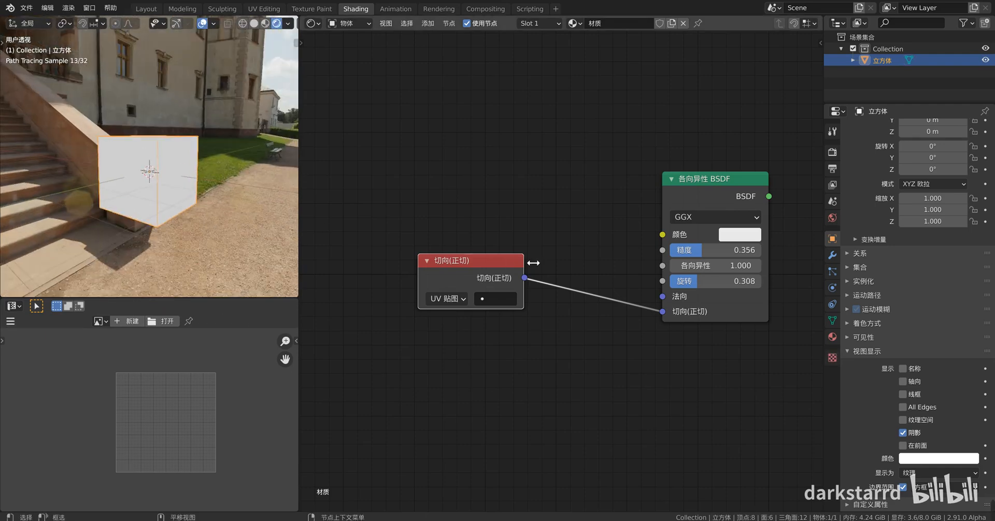
left_click(721, 189, "ctrl+shift")
middle_click_drag(250, 162, 166, 182)
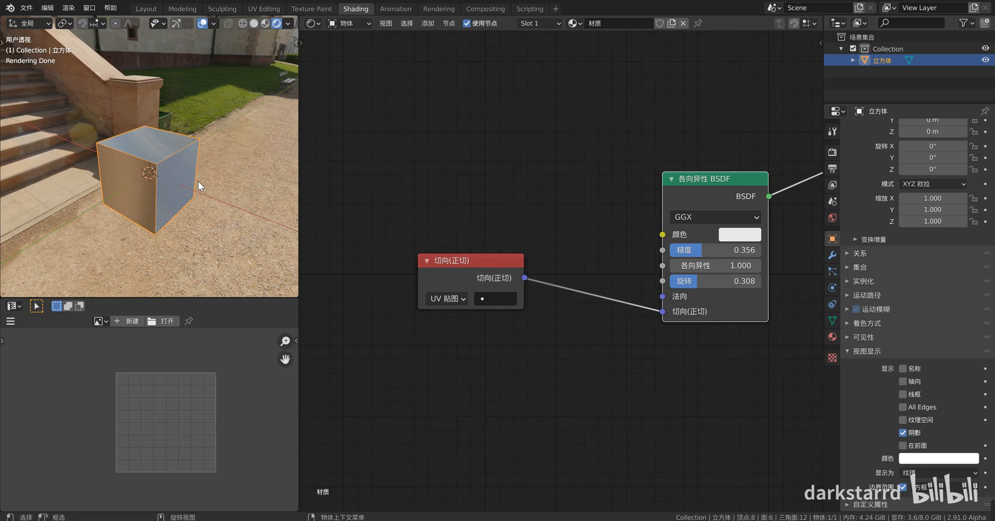
- Delete the cube and add a cylinder mesh in its place
key("Delete")
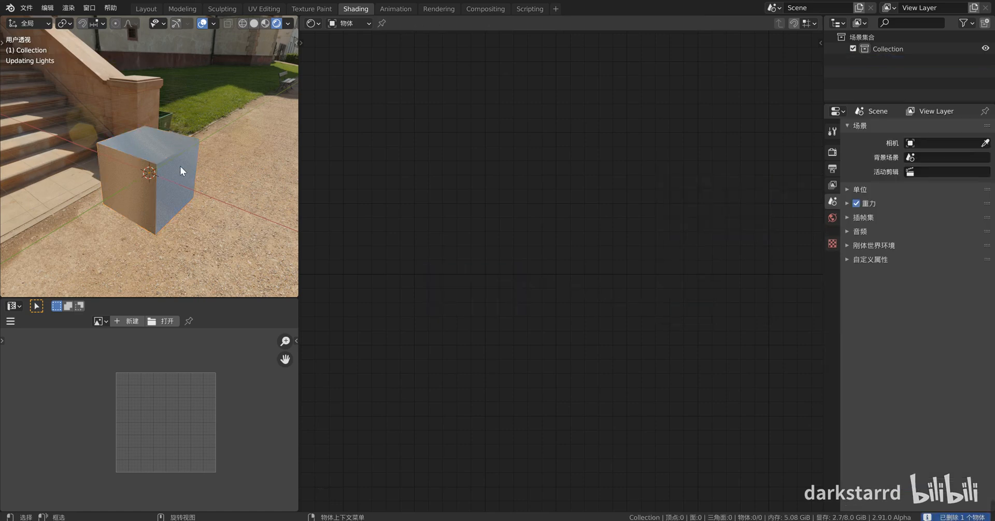
key("shift+a")
mouse_move(175, 169)
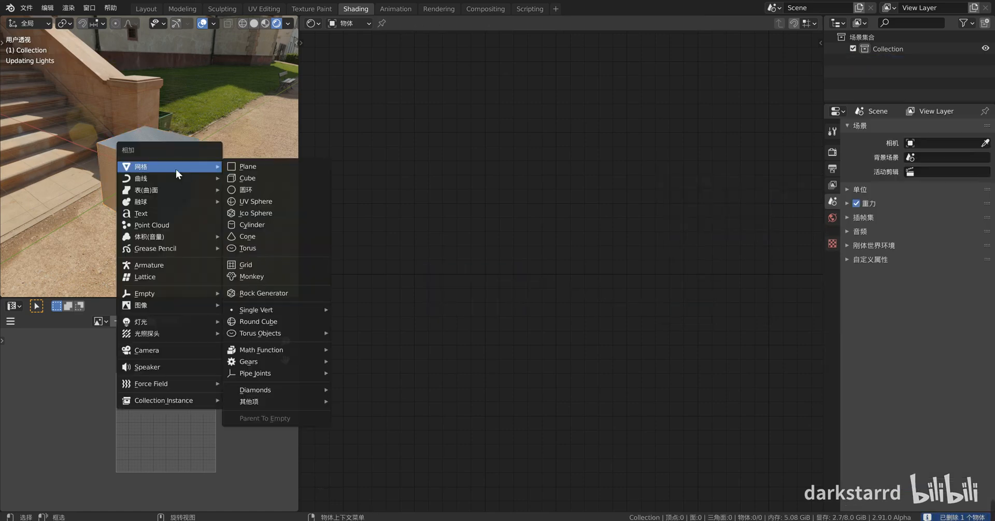
left_click(269, 225)
- Assign the existing material 材质 to the cylinder and select the UV map "UV" in the Tangent node
left_click(535, 23)
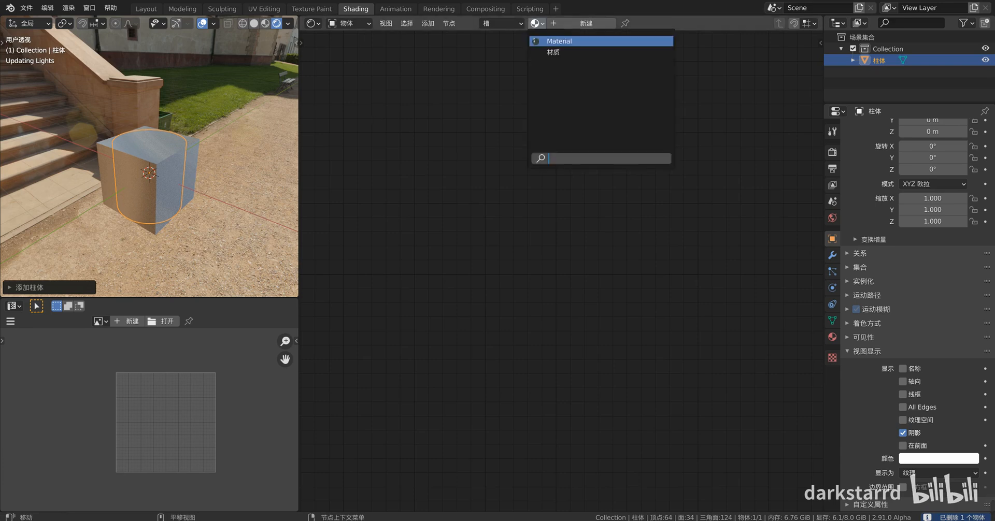
left_click(546, 51)
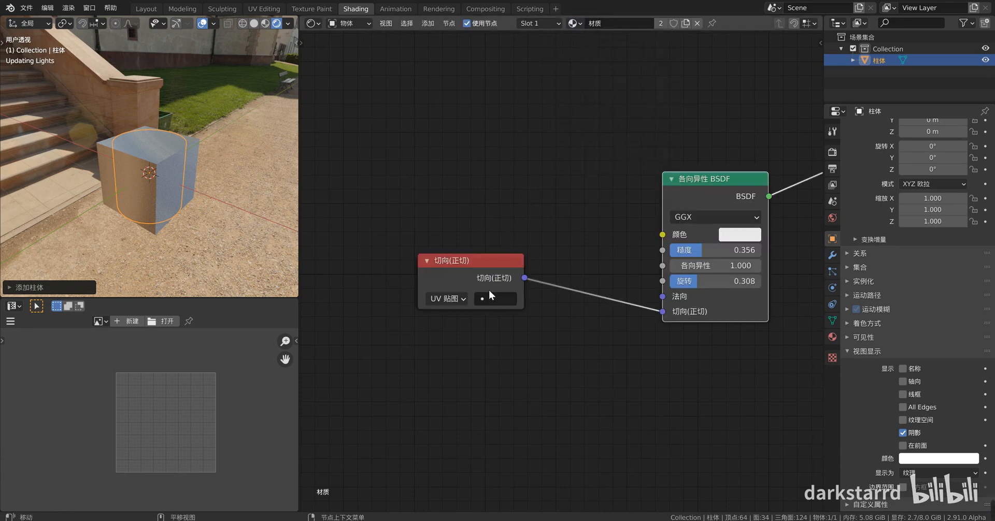
left_click(500, 320)
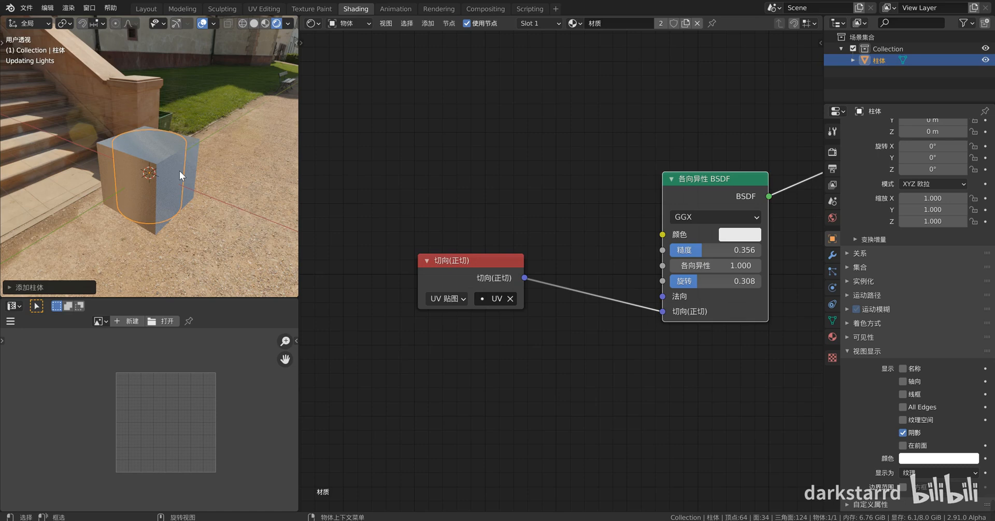
- Restart the viewport render by switching to Material Preview and back to Rendered shading, and open the render settings
scroll(179, 171, "up", 3)
key("Tab")
key("Tab")
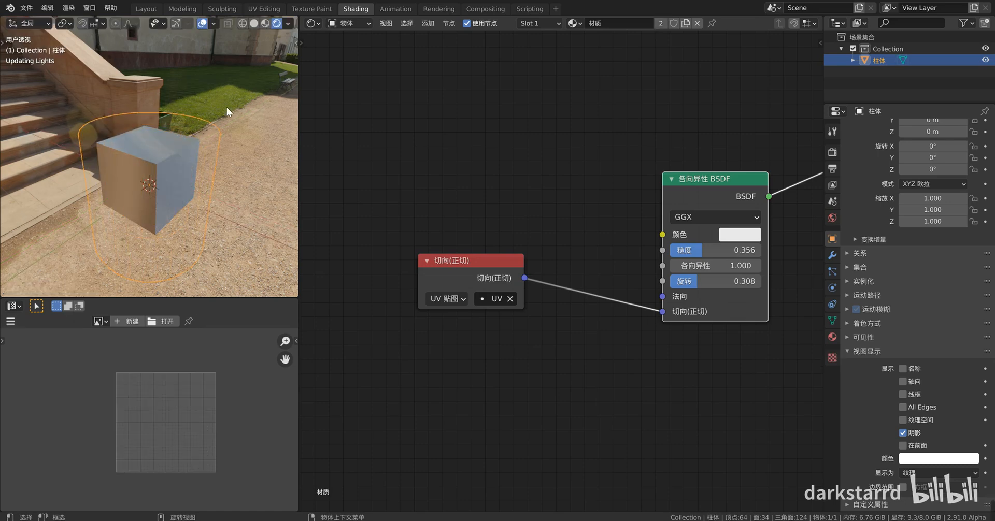
left_click(266, 23)
left_click(278, 24)
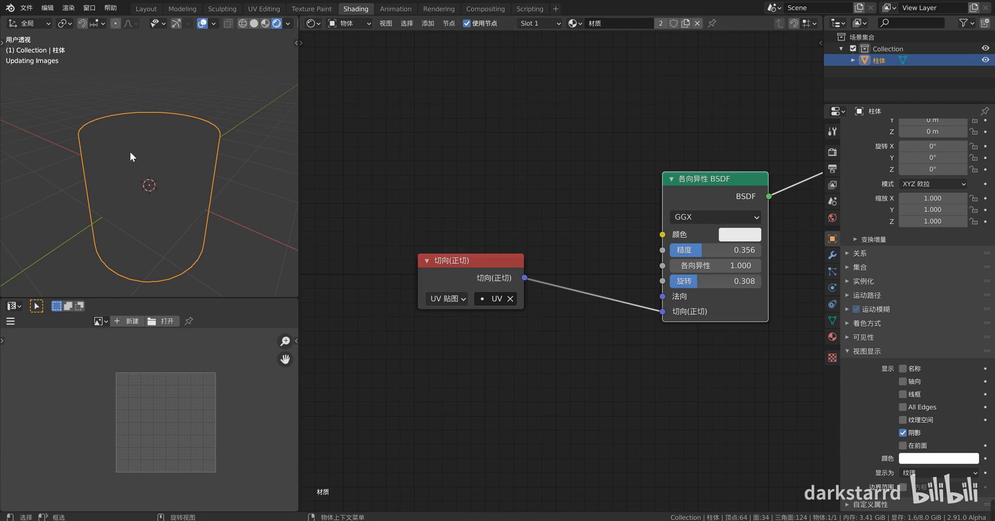
scroll(134, 148, "down", 2)
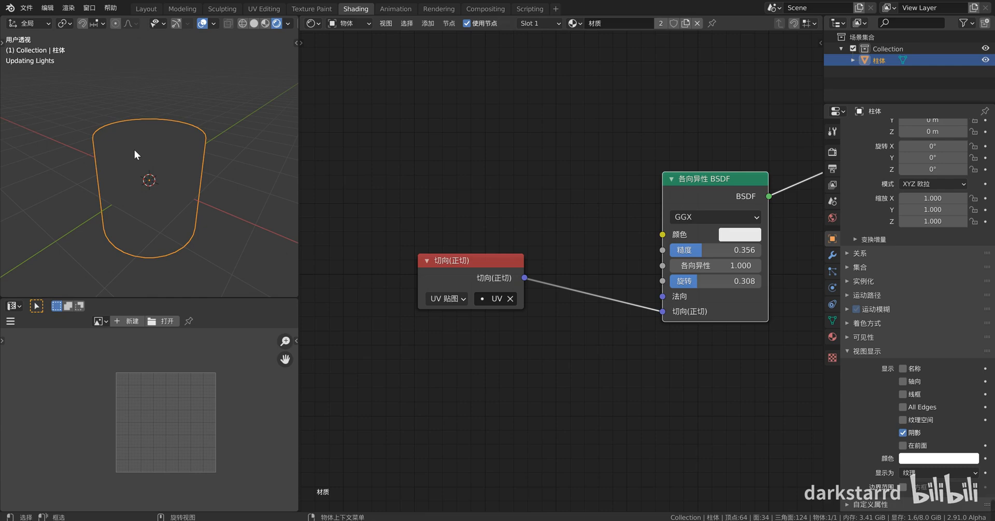
left_click(832, 151)
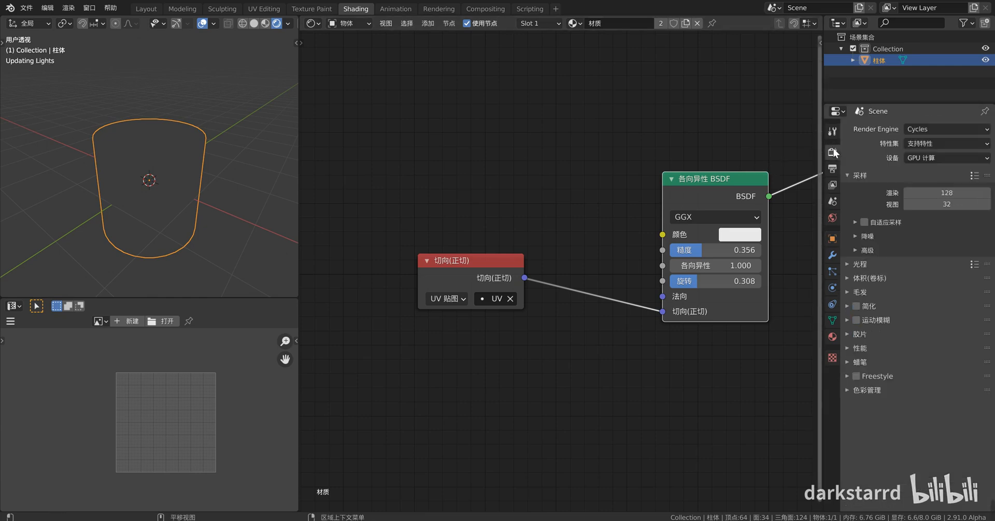
- Apply smooth shading to the cylinder
mouse_move(102, 165)
middle_mouse_down()
mouse_move(126, 142)
mouse_move(109, 174)
middle_mouse_up()
scroll(108, 174, "up", 1)
right_click(109, 174)
left_click(125, 169)
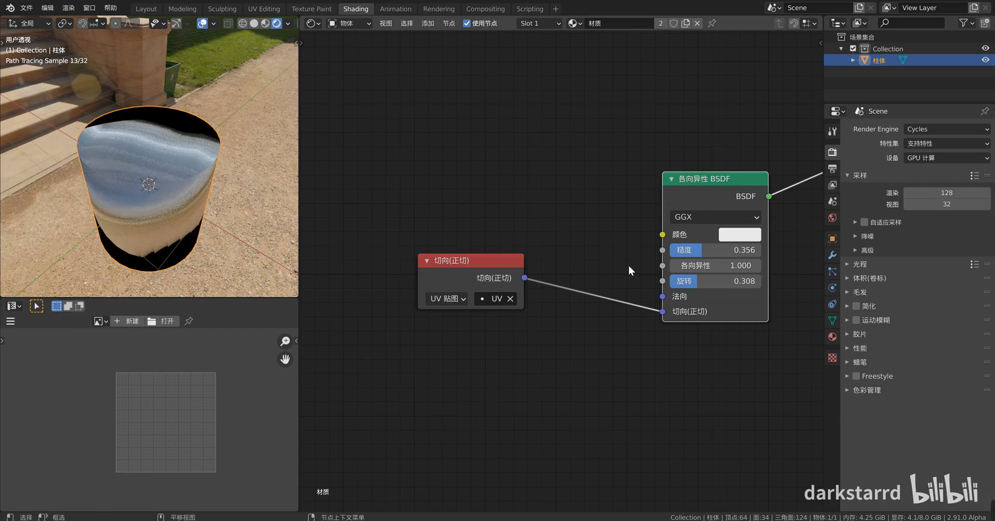
- Enable Auto Smooth in the cylinder's normals settings and examine the reflection on its top cap
left_click(832, 321)
left_click(903, 345)
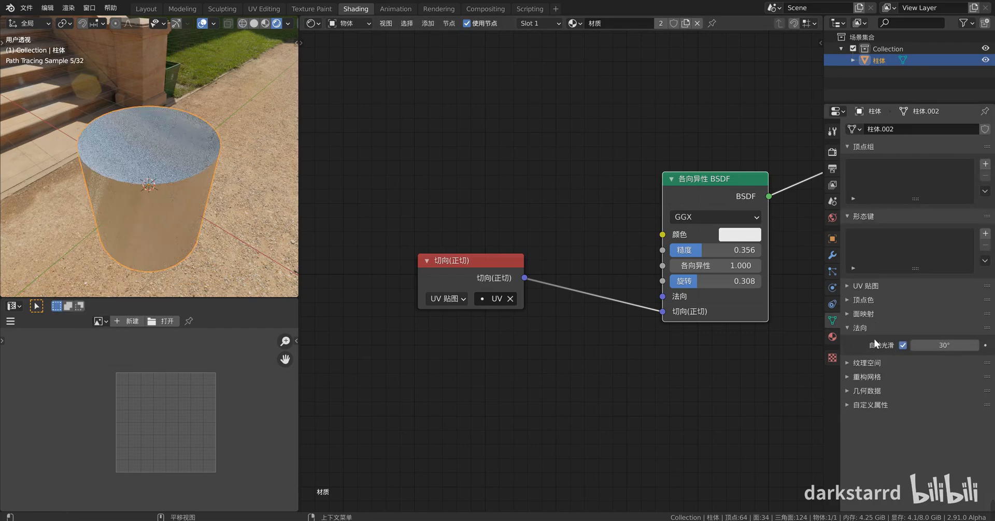
left_click(852, 328)
middle_click_drag(276, 164, 219, 177)
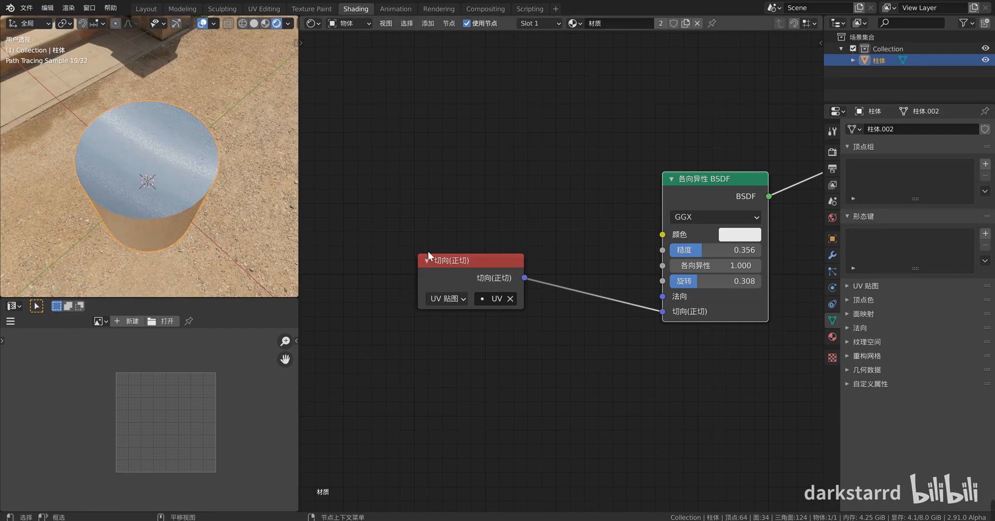
middle_click_drag(139, 130, 156, 157)
scroll(151, 151, "up", 1)
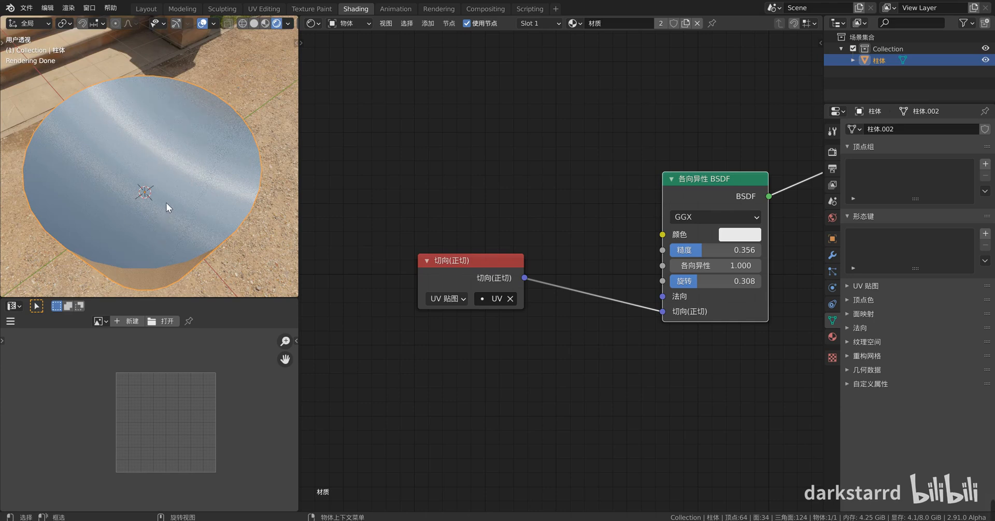
- Enter Edit Mode on the cylinder and move one circular cap UV island up so it overlaps the side strips
key("Tab")
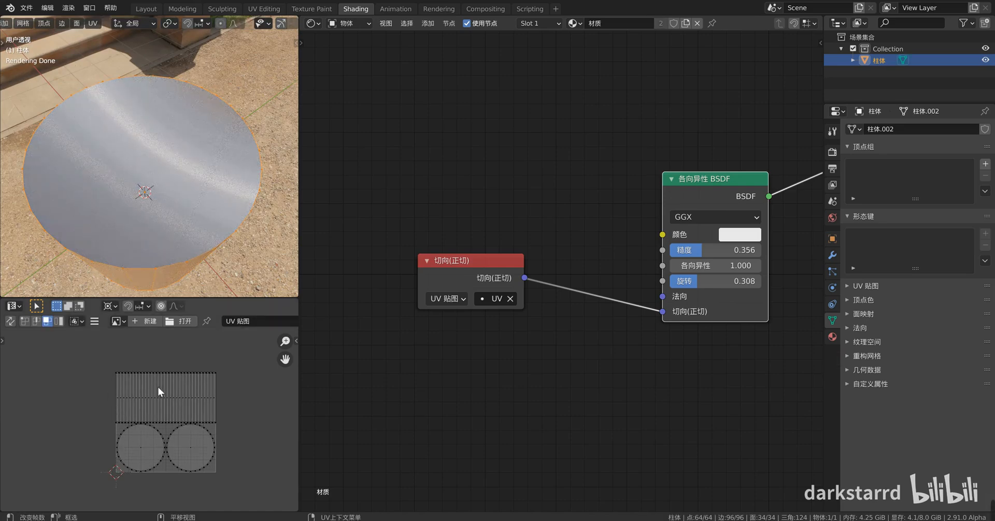
scroll(156, 402, "up", 2)
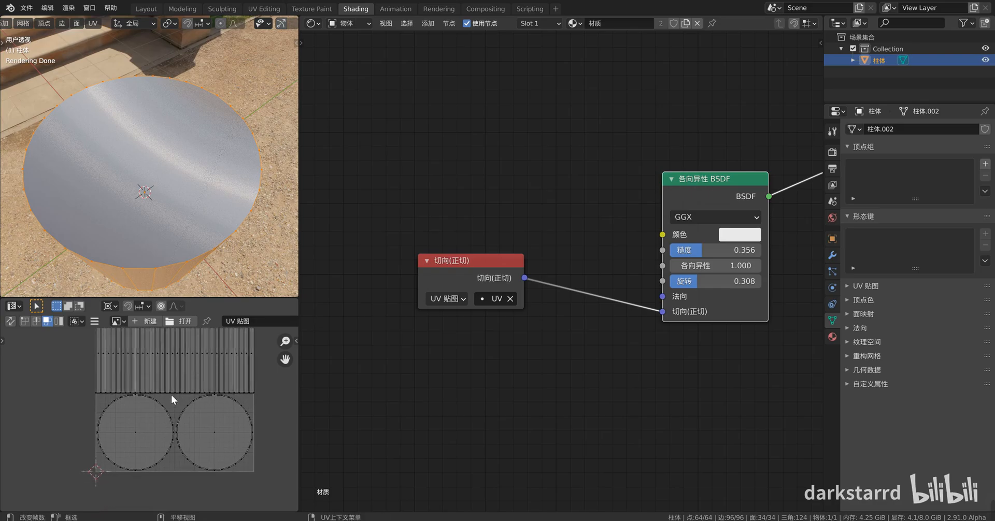
key("l")
key("r")
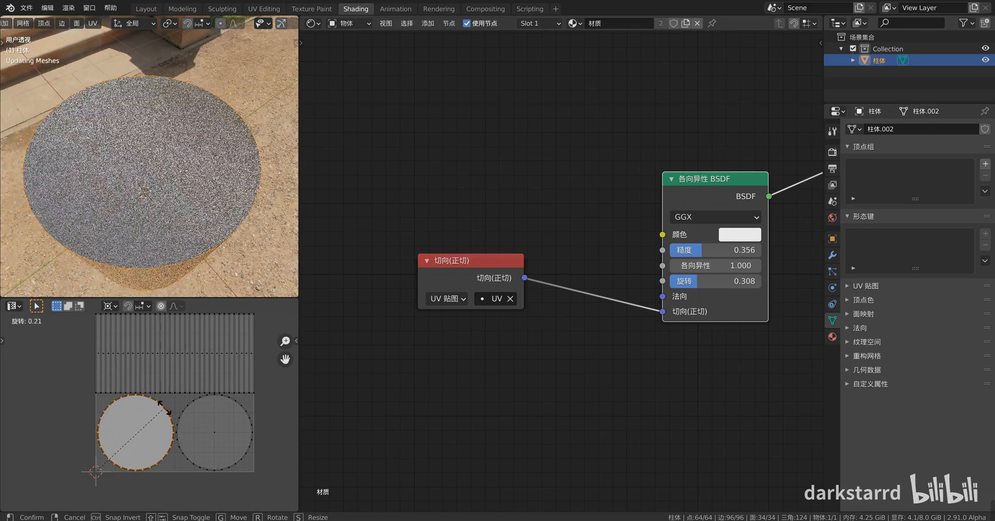
right_click(167, 407)
middle_click_drag(141, 363, 132, 391)
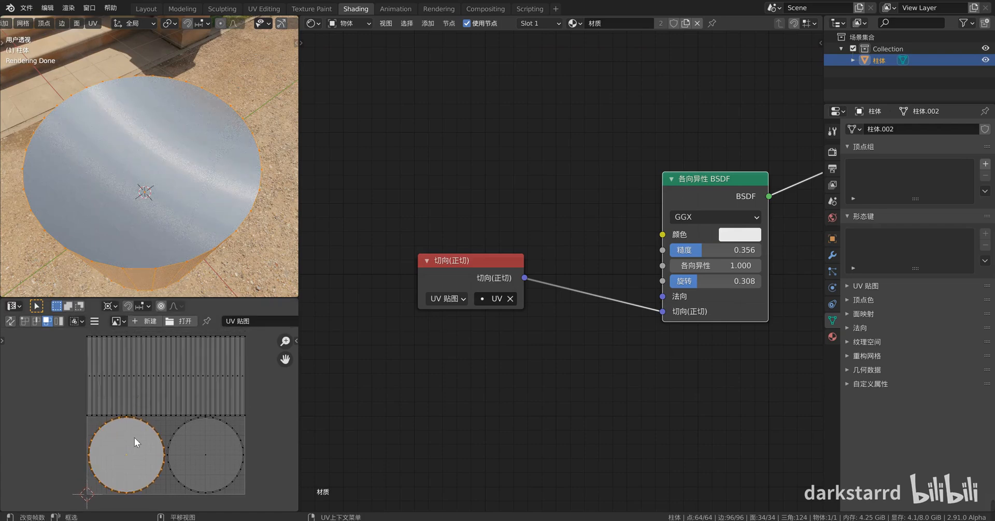
key("r")
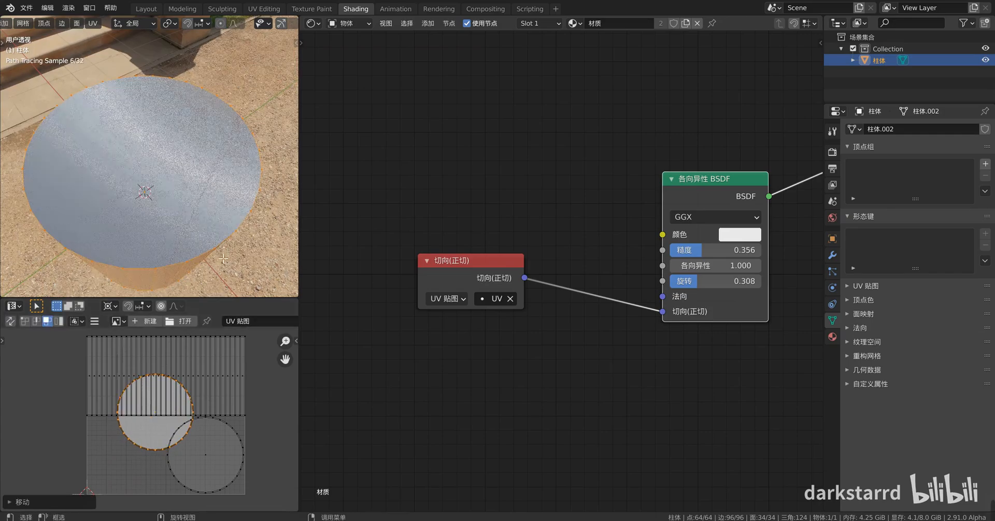
right_click(202, 421)
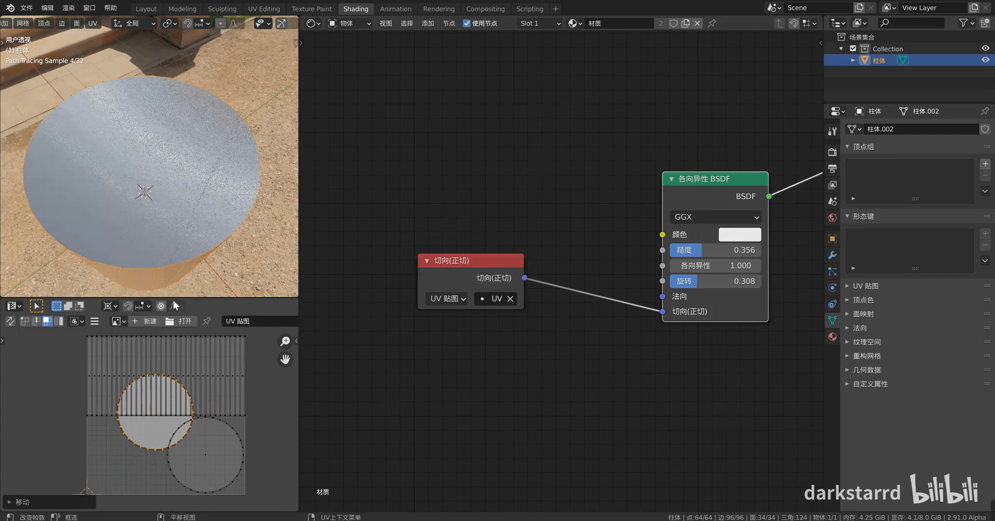
- Set the UV pivot to the median point and rotate the moved circular cap island about its own centre
left_click(109, 307)
left_click(120, 340)
key("r")
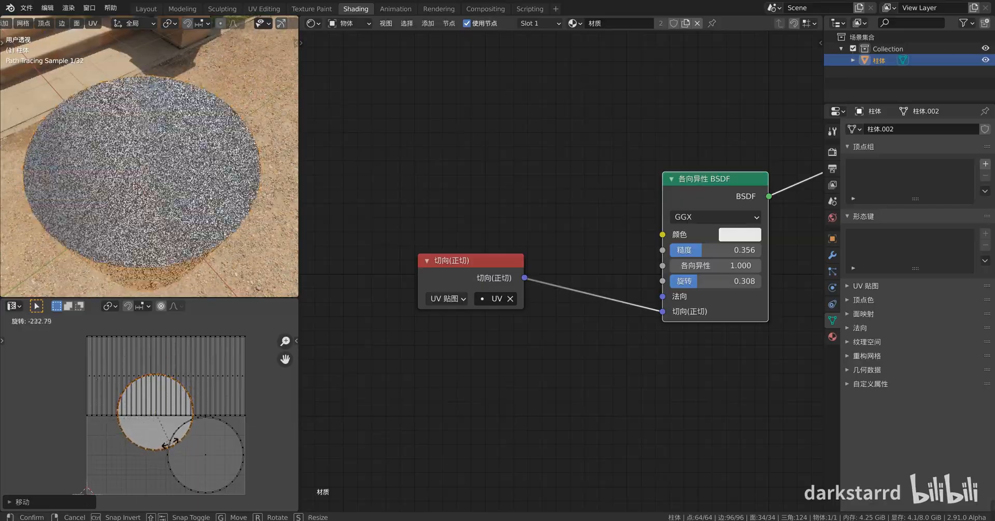
left_click(189, 404)
key("r")
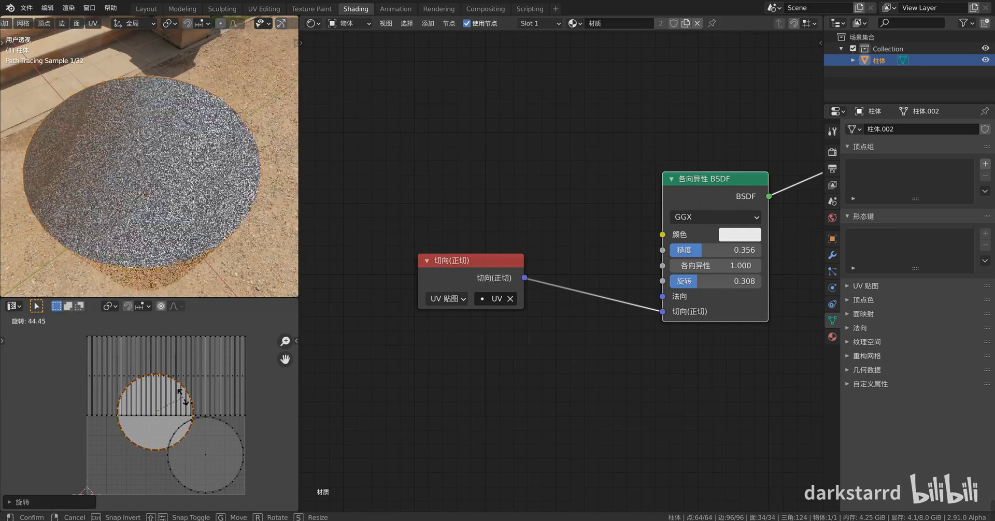
left_click(185, 421)
- Add two evenly spaced horizontal loop cuts around the cylinder's side, then clear the selection
middle_click_drag(168, 243, 167, 173)
scroll(163, 192, "down", 3)
middle_click_drag(157, 209, 156, 179, "shift")
key("ctrl+r")
scroll(156, 170, "up", 1)
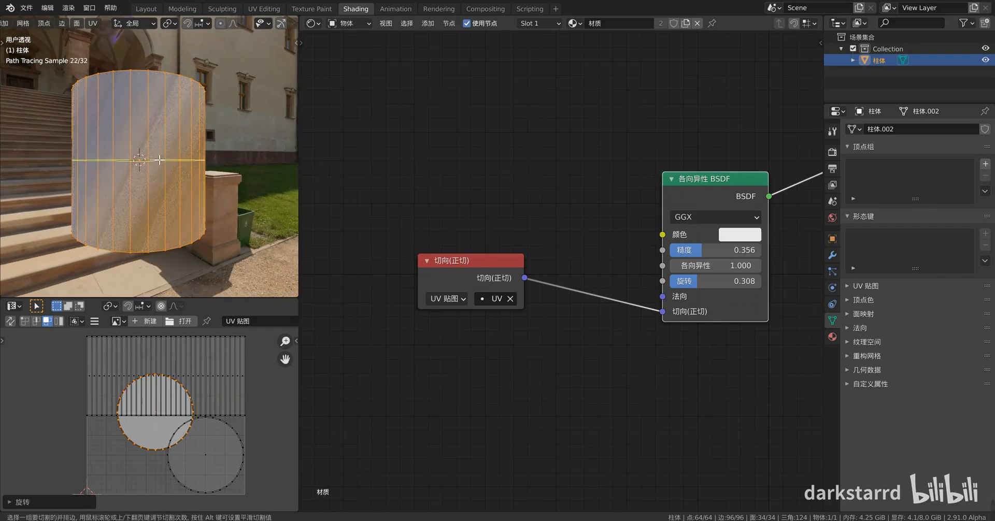
left_click(157, 166)
right_click(157, 160)
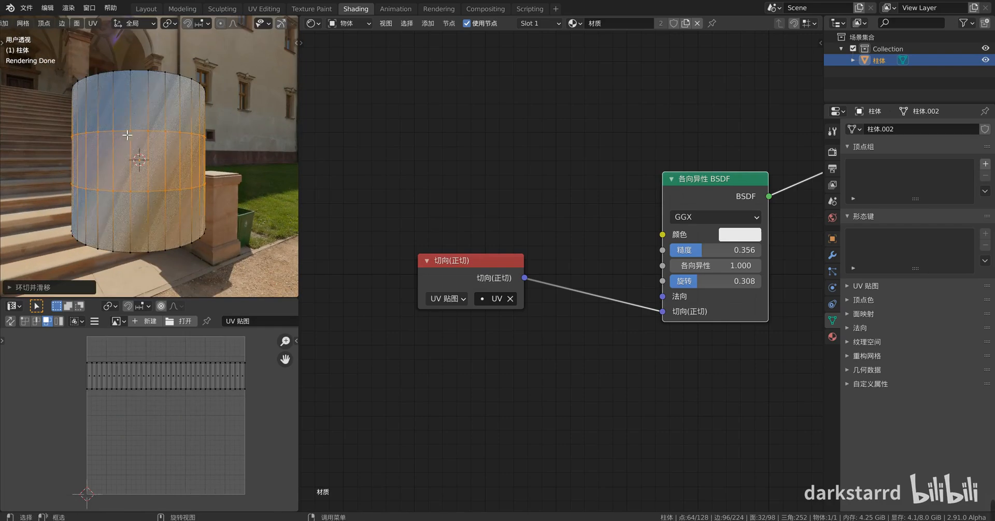
key("alt+a")
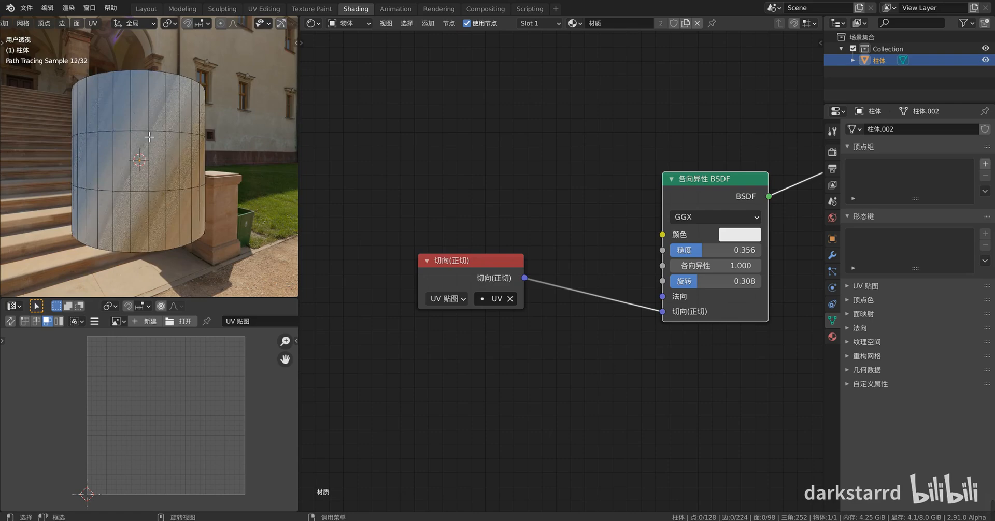
- Select all side faces of the cylinder, stretch their UVs along Y and move them down to cover the UV square
key("a")
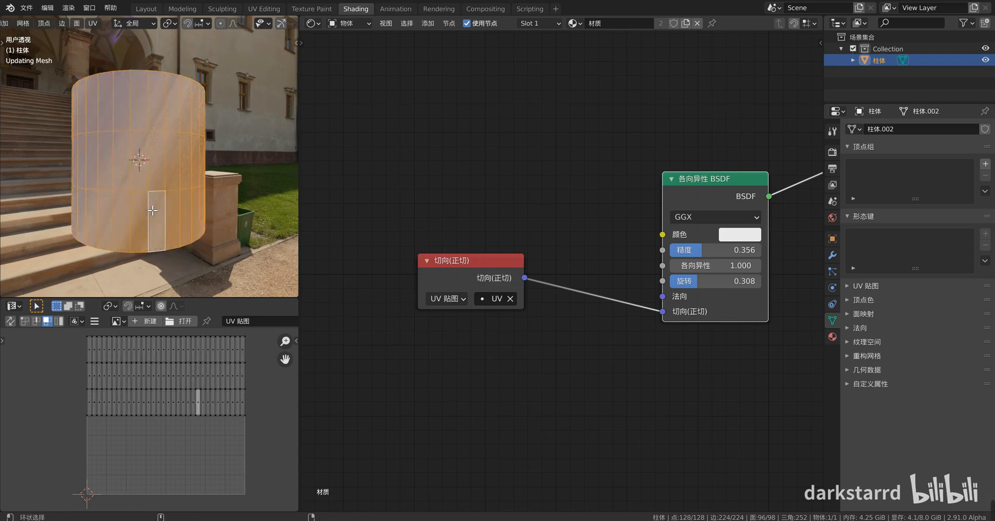
scroll(120, 374, "down", 1)
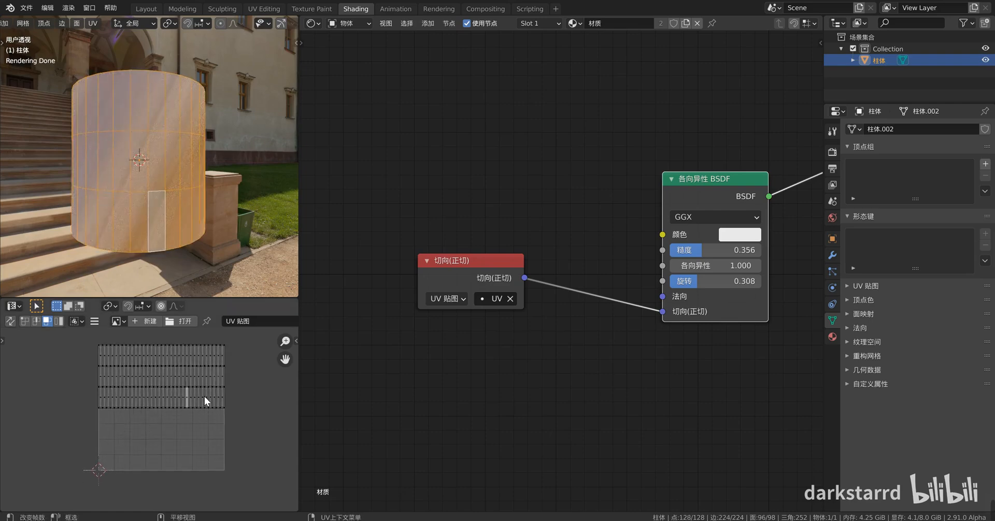
key("a")
key("s")
key("y")
left_click(234, 419)
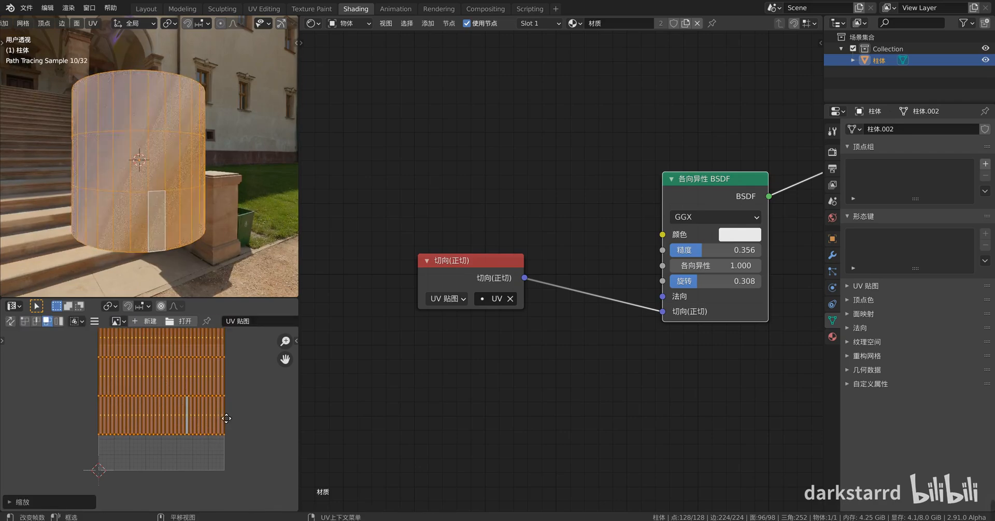
key("g")
key("y")
left_click(229, 445)
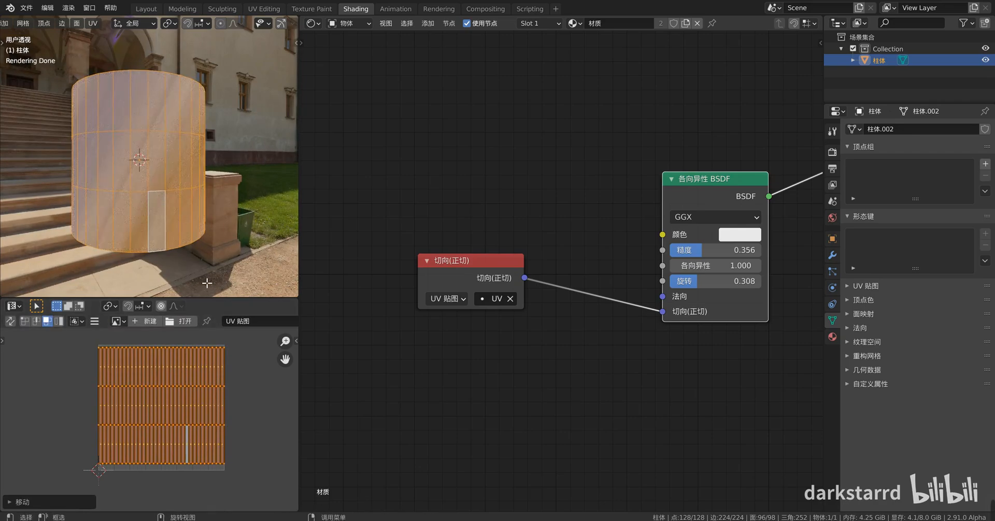
- Rotate the side faces' UV layout to a slanted angle about its centre
key("r")
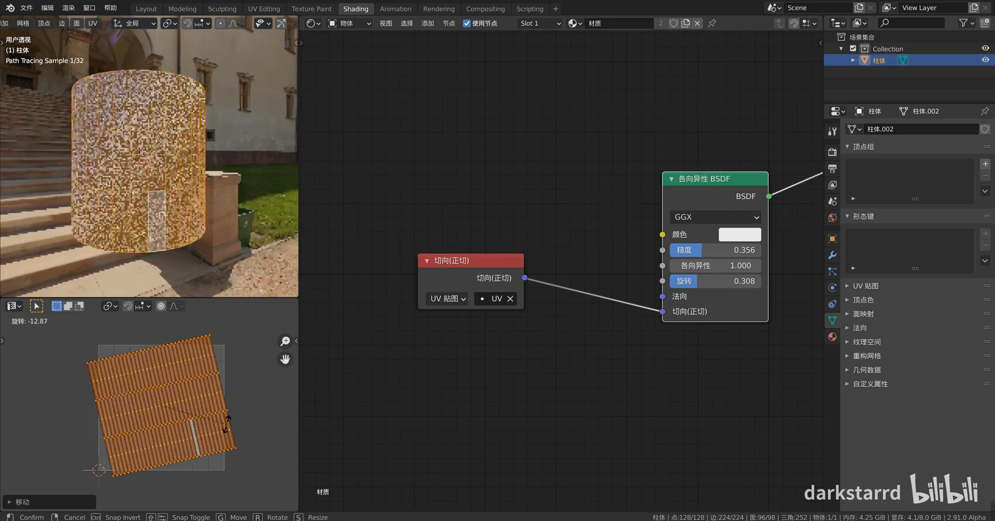
left_click(226, 406)
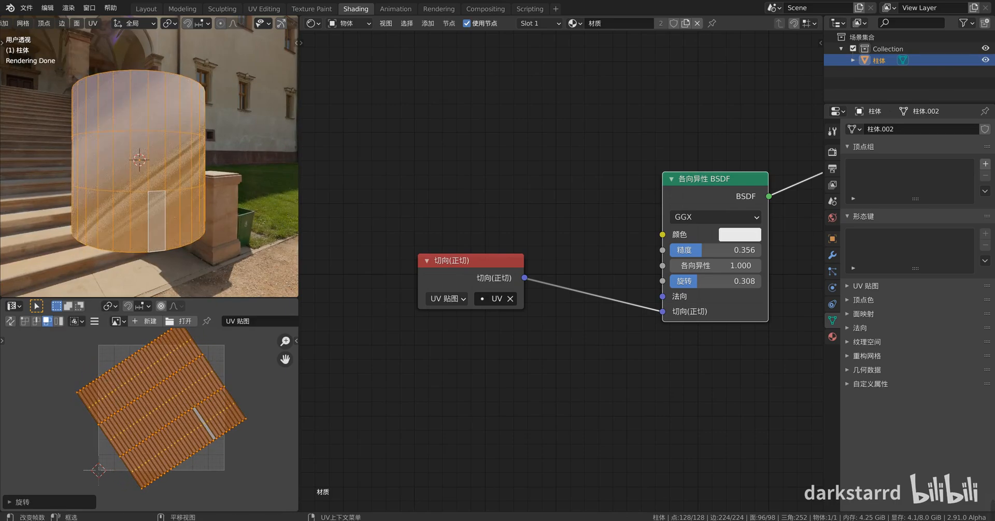
key("r")
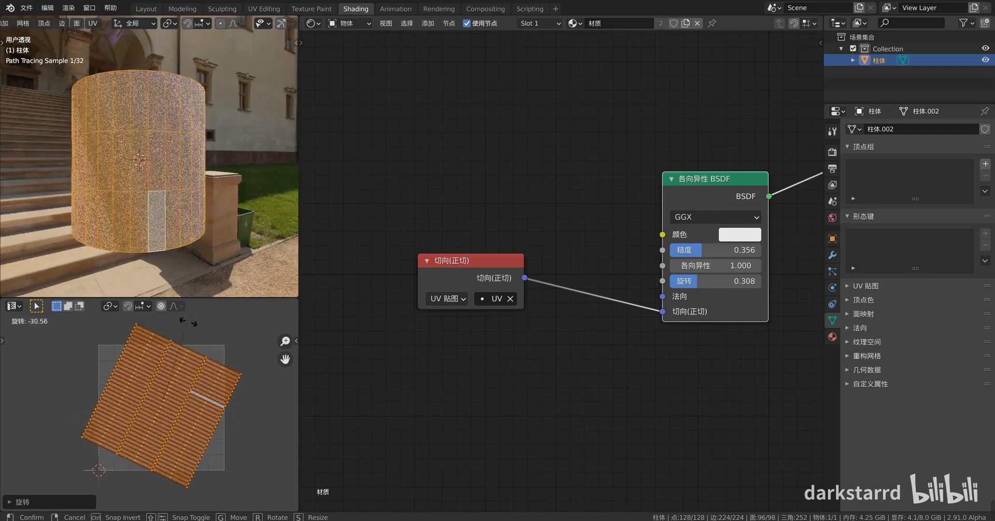
left_click(212, 376)
- Select the middle row of side UV faces and shift it sideways using smooth proportional editing with an influence size of about 0.47
left_click(216, 377)
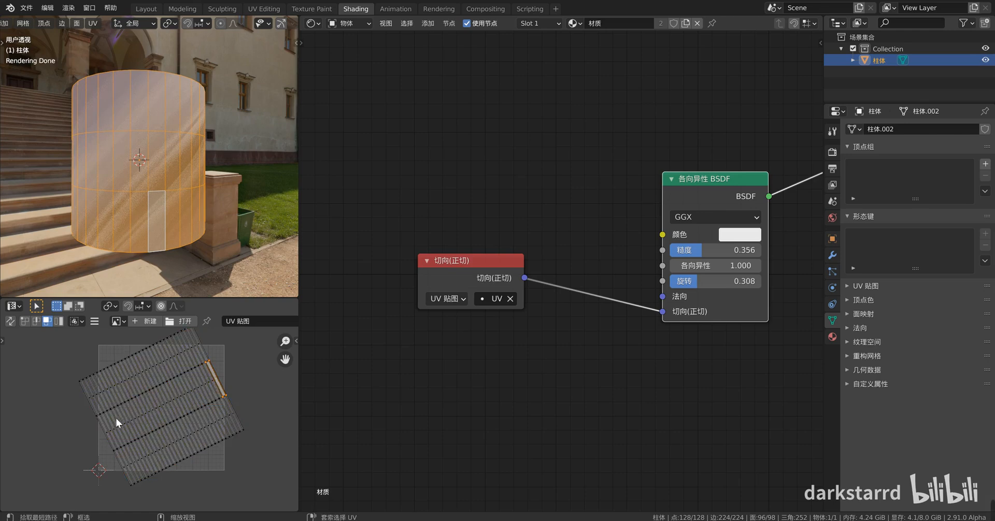
left_click(105, 431, "ctrl")
left_click(162, 305)
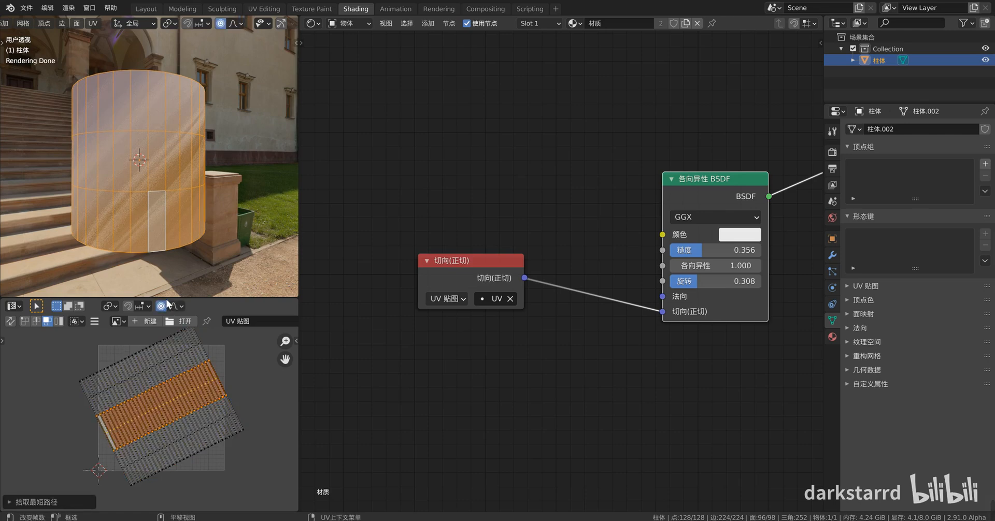
left_click(177, 307)
key("g")
scroll(216, 384, "up", 15)
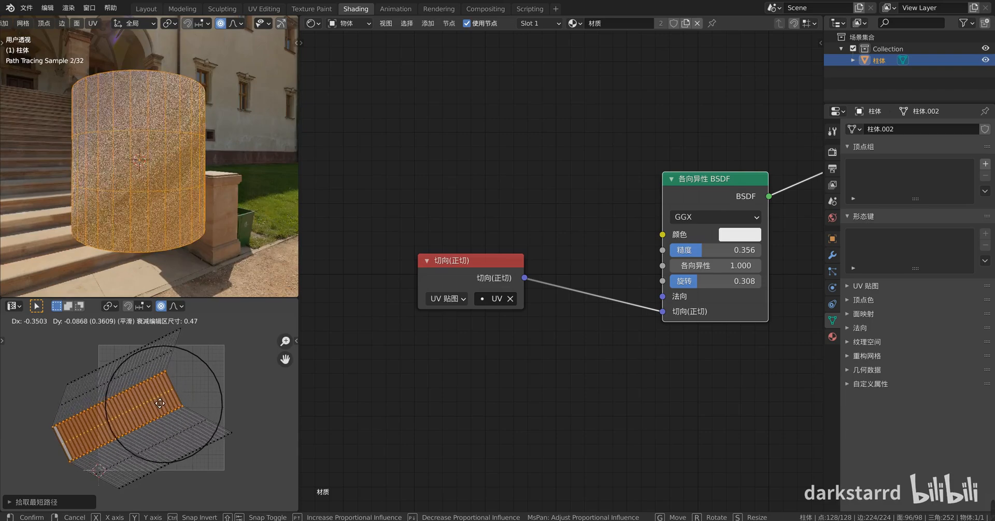
left_click(157, 380)
- Rotate the entire bent side UV layout until its middle row is nearly horizontal, and reposition it over the UV square
key("r")
left_click(203, 401)
key("g")
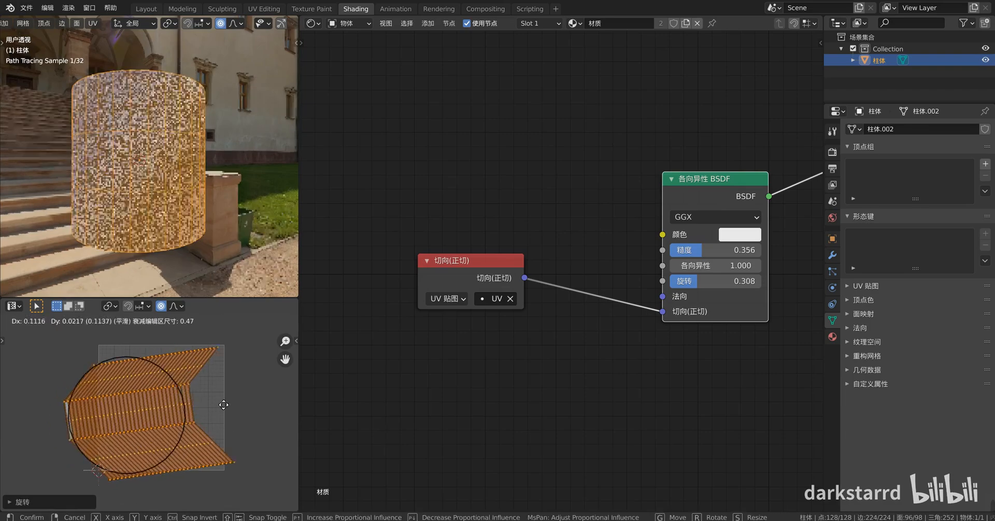
left_click(238, 405)
middle_click_drag(179, 237, 136, 249)
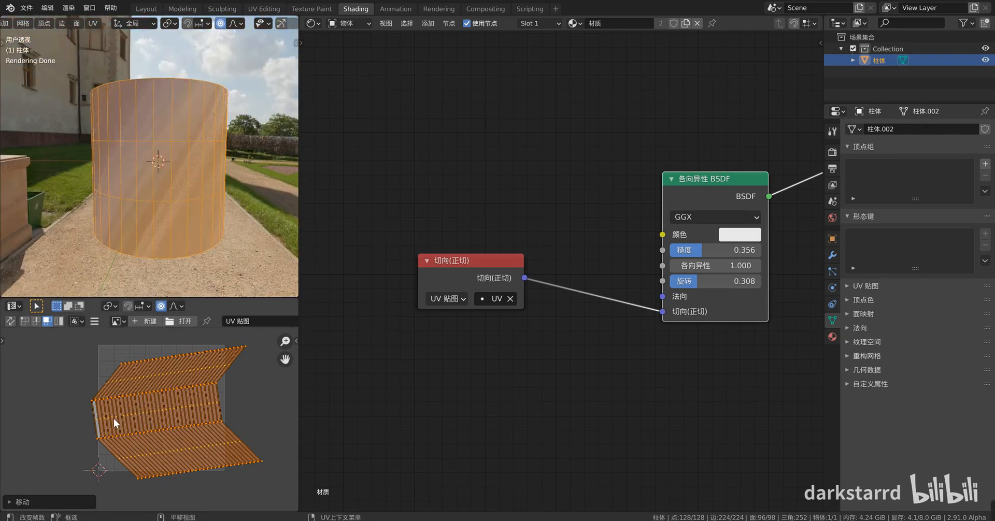
- Reselect the middle row of side UV faces, move it toward negative X with proportional editing, and check the reflection on the cylinder
left_click(93, 423)
left_click(212, 402, "ctrl")
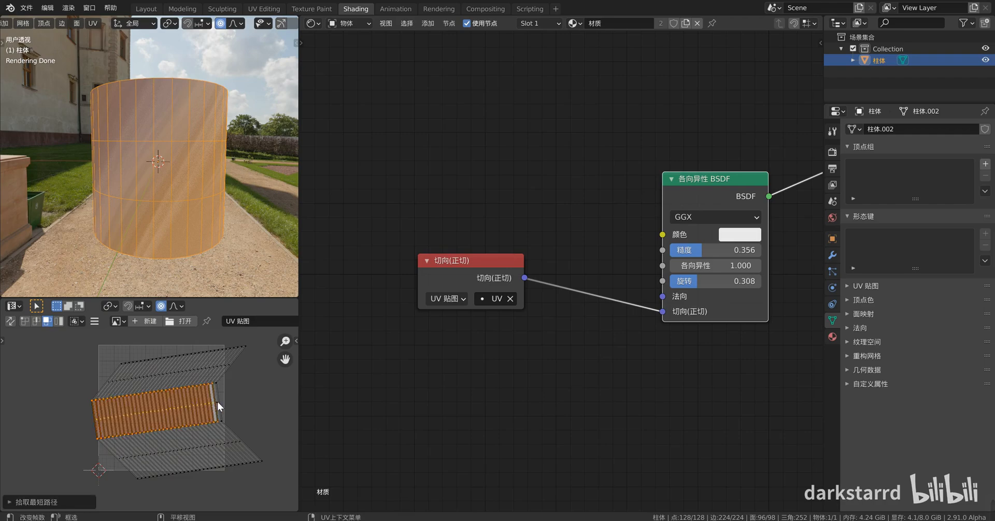
key("g")
left_click(180, 410)
middle_click_drag(166, 238, 202, 241)
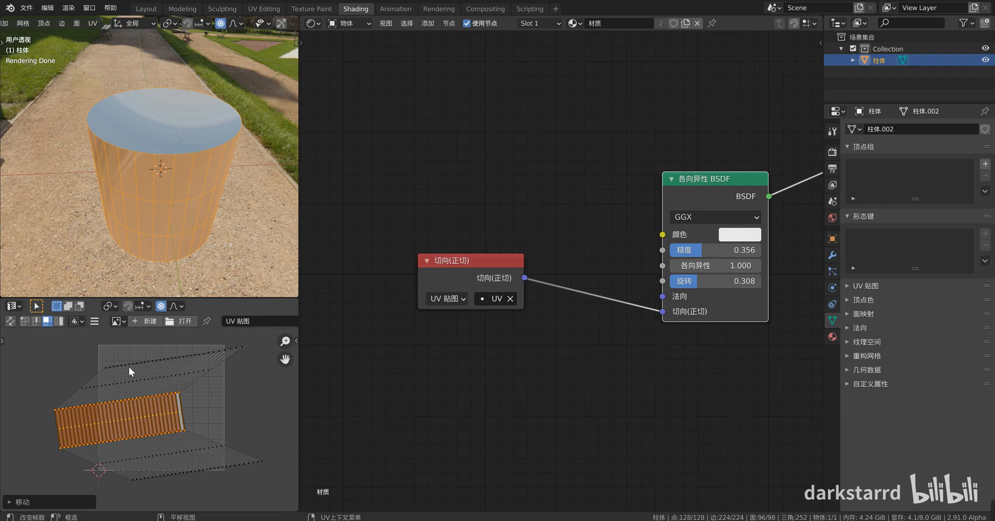
- Select the cylinder's top cap face and show it from the top view in Solid shading
middle_click_drag(145, 151, 175, 140)
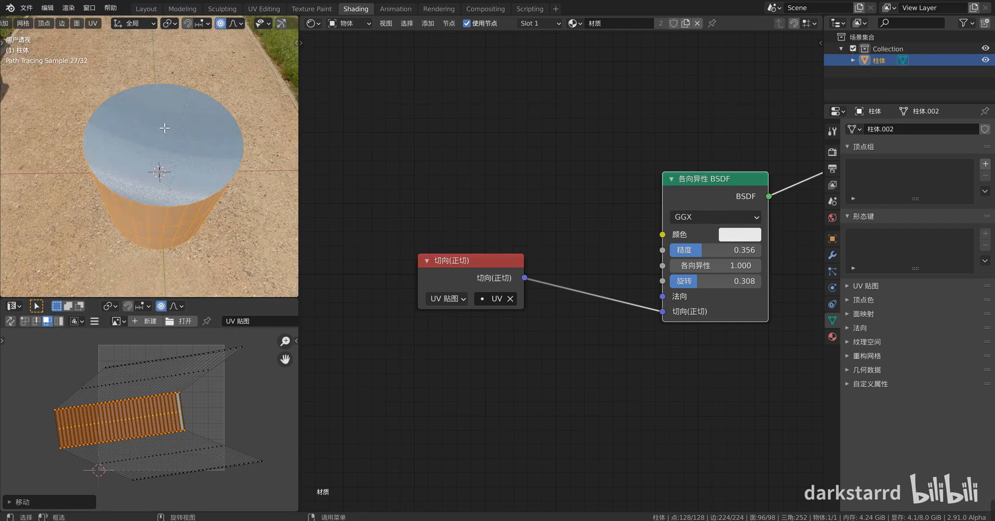
left_click(162, 133)
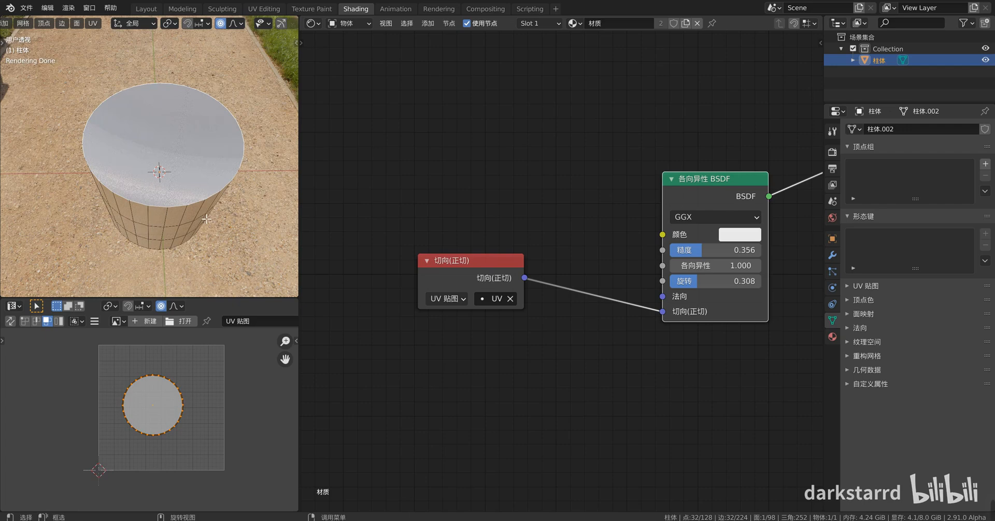
key("KP_7")
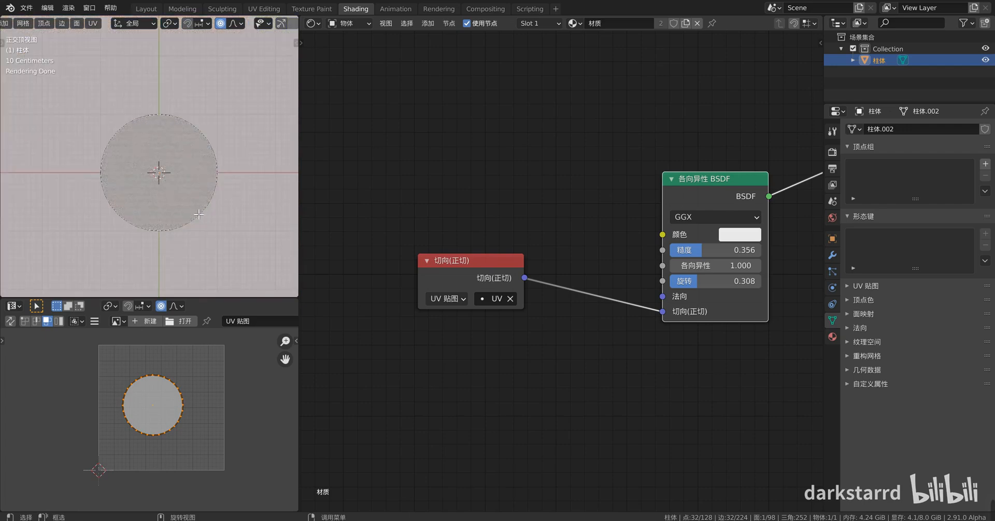
scroll(199, 214, "up", 2)
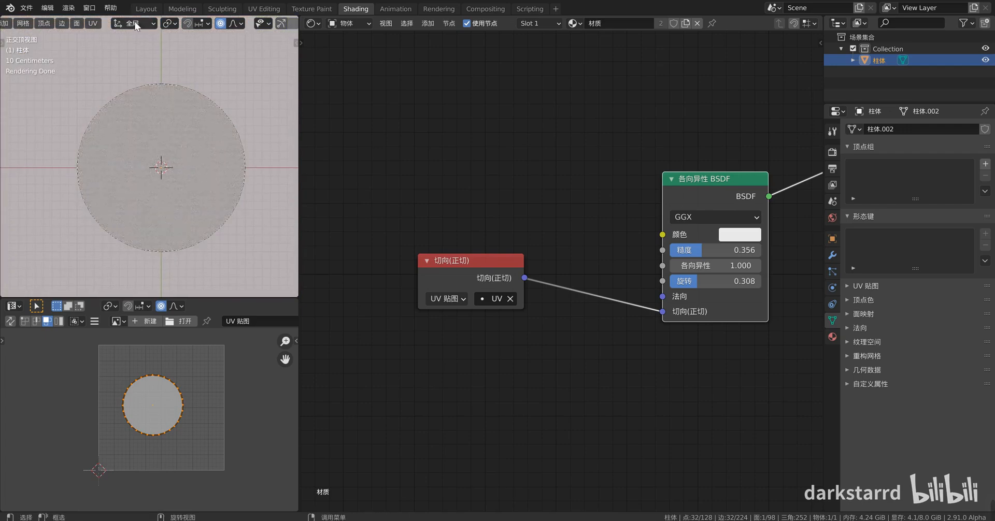
scroll(197, 25, "down", 5)
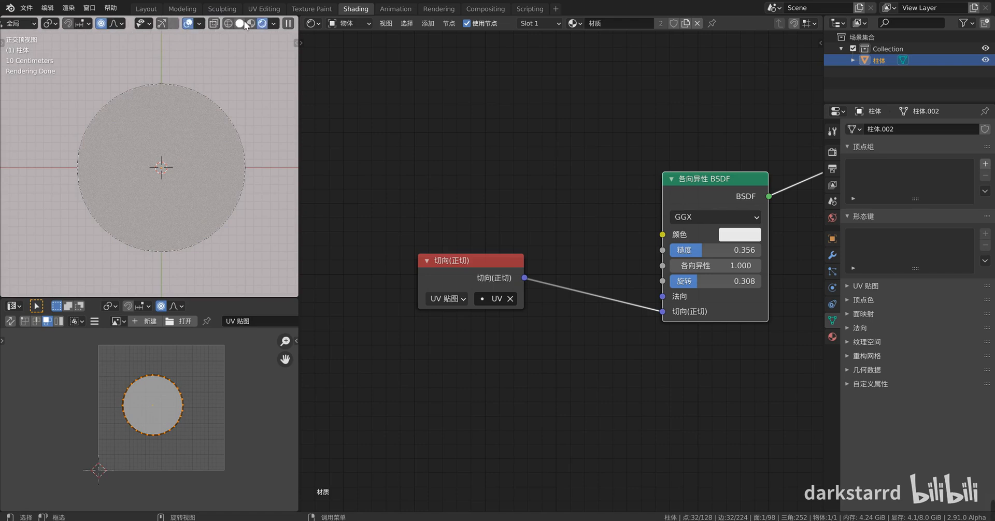
left_click(243, 22)
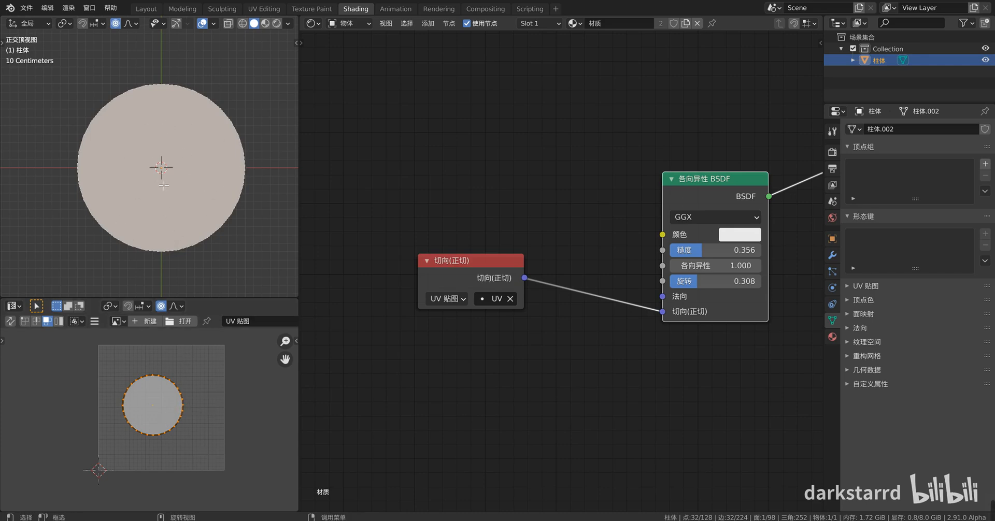
scroll(179, 162, "up", 1)
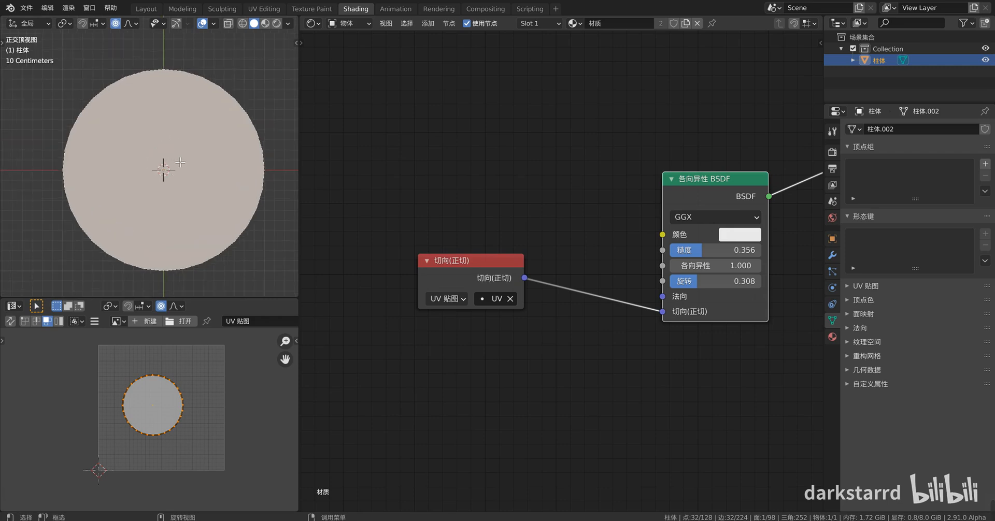
- Poke the cylinder's top cap face to split it into triangles around a centre vertex
key("Tab")
key("Tab")
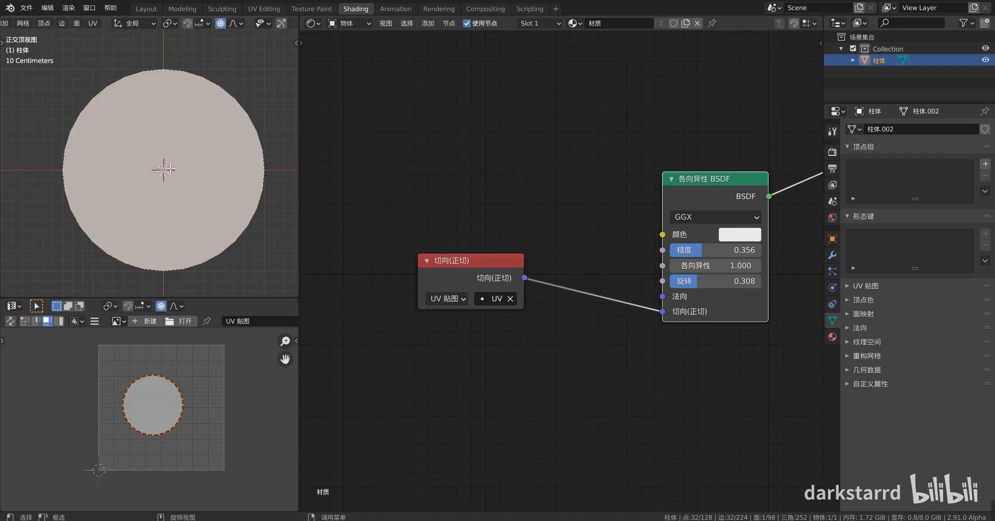
right_click(202, 180)
left_click(197, 177)
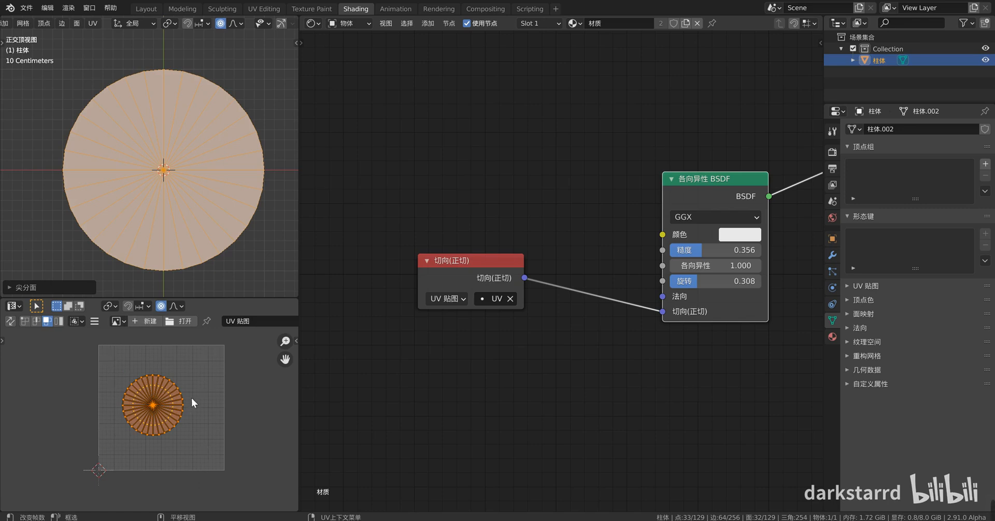
- Select the cap's centre vertex and apply a vertex bevel to turn it into a very small face
scroll(171, 209, "up", 1)
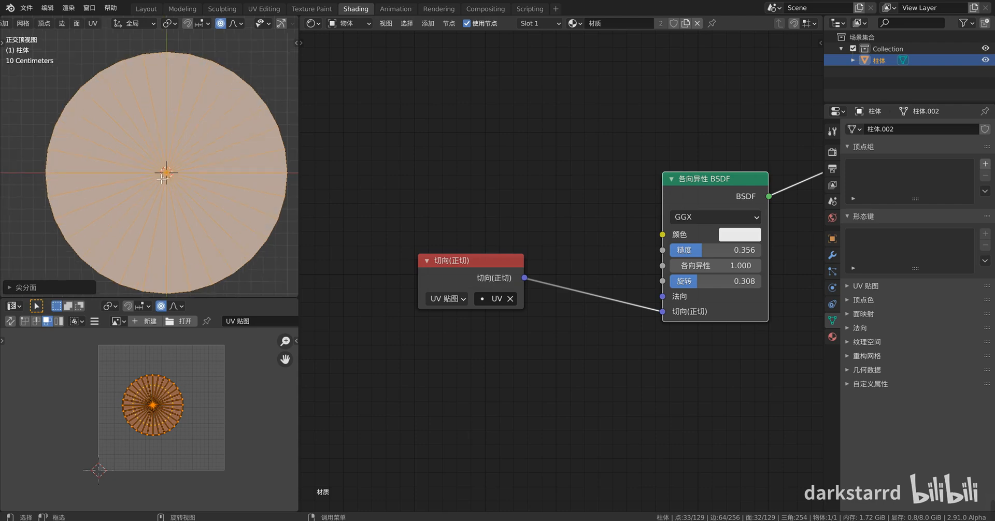
left_click(166, 175)
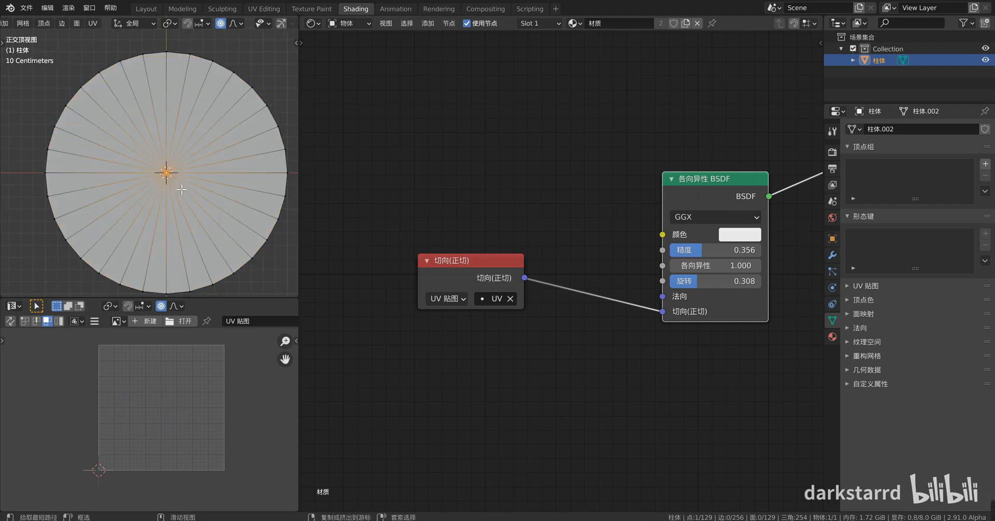
key("ctrl+shift+b")
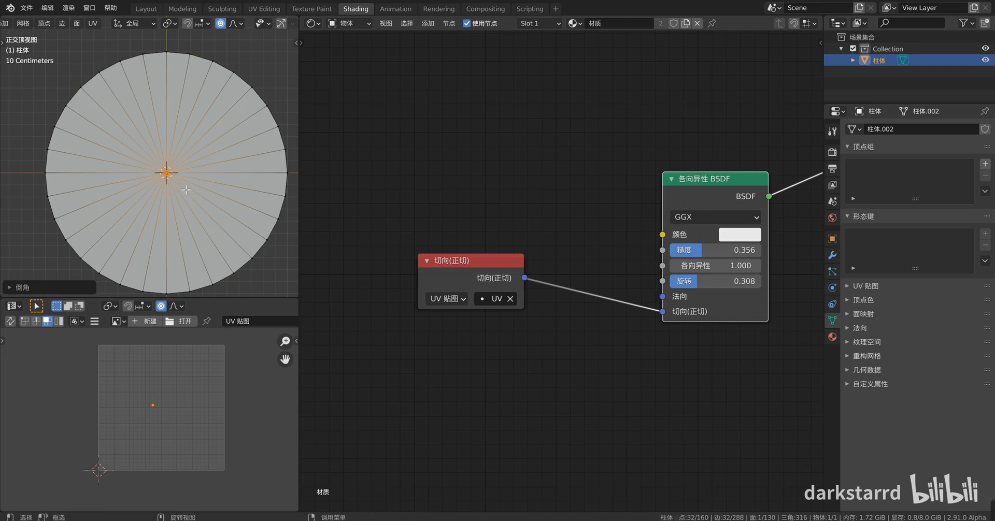
left_click(181, 191)
- Try deleting the tiny centre face of the cap and selecting the linked geometry
key("a")
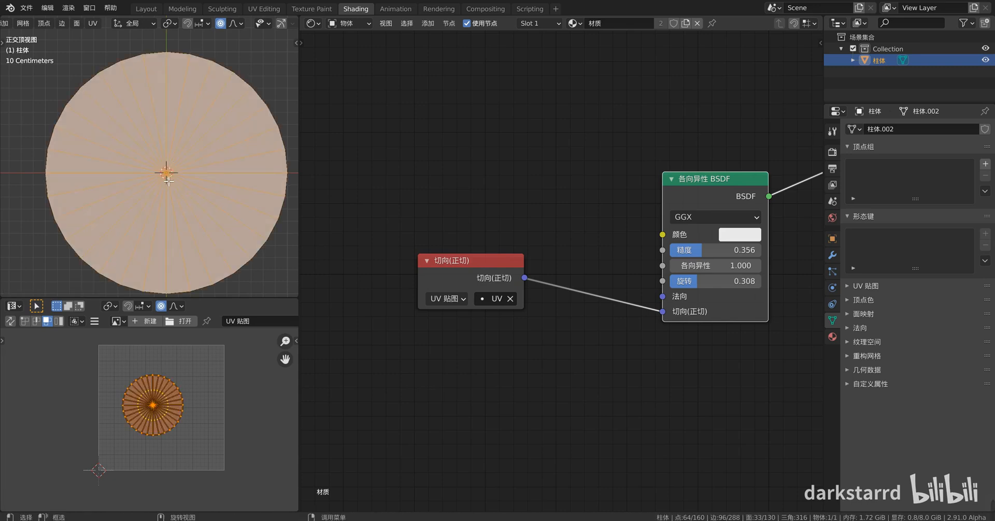
scroll(176, 186, "up", 5)
left_click(181, 190)
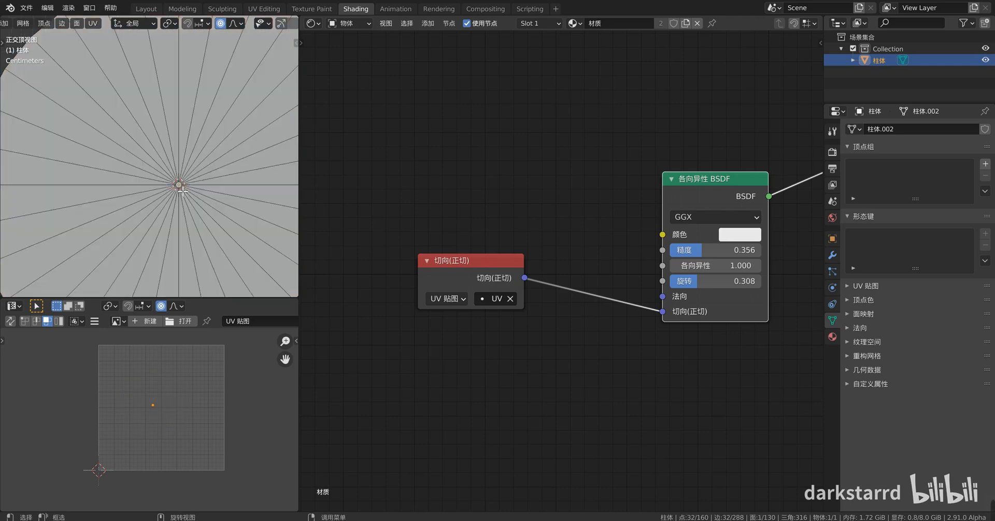
key("x")
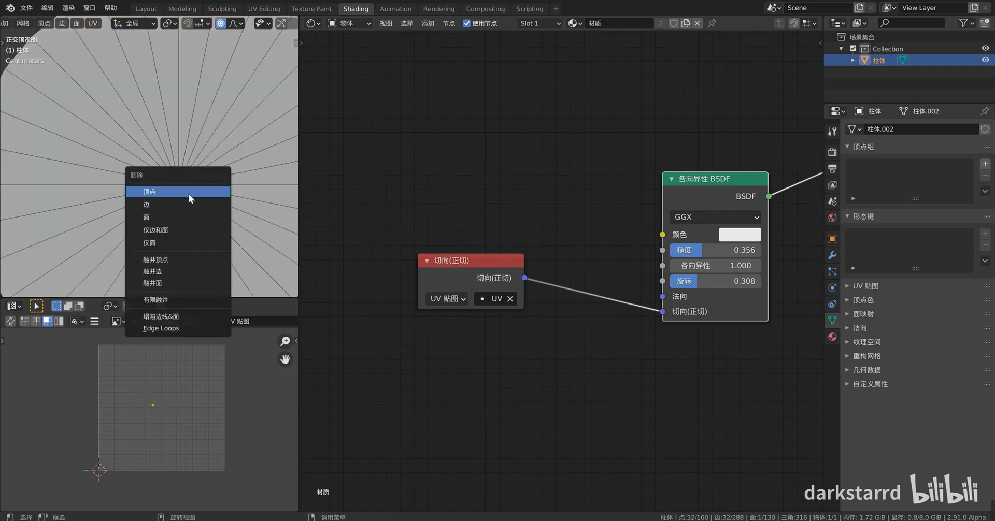
left_click(184, 215)
scroll(194, 187, "down", 5)
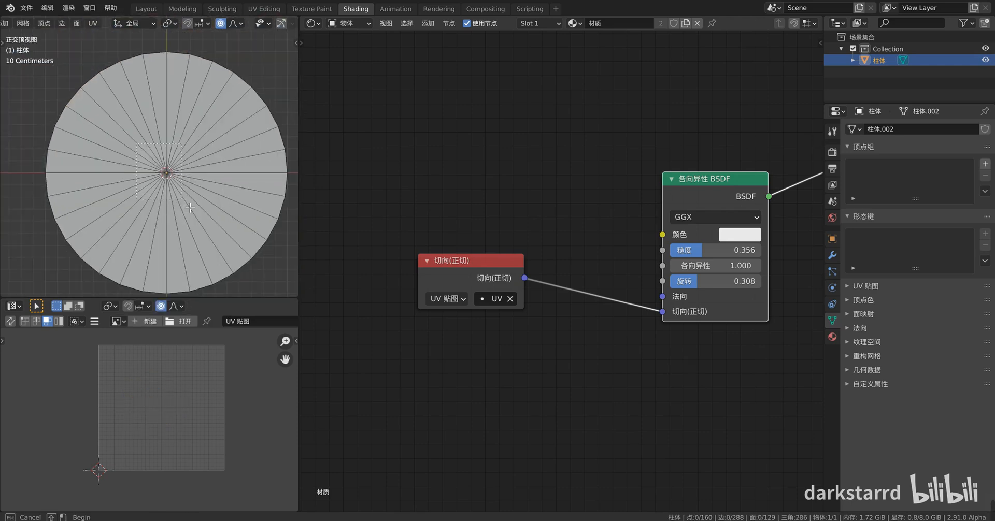
key("l")
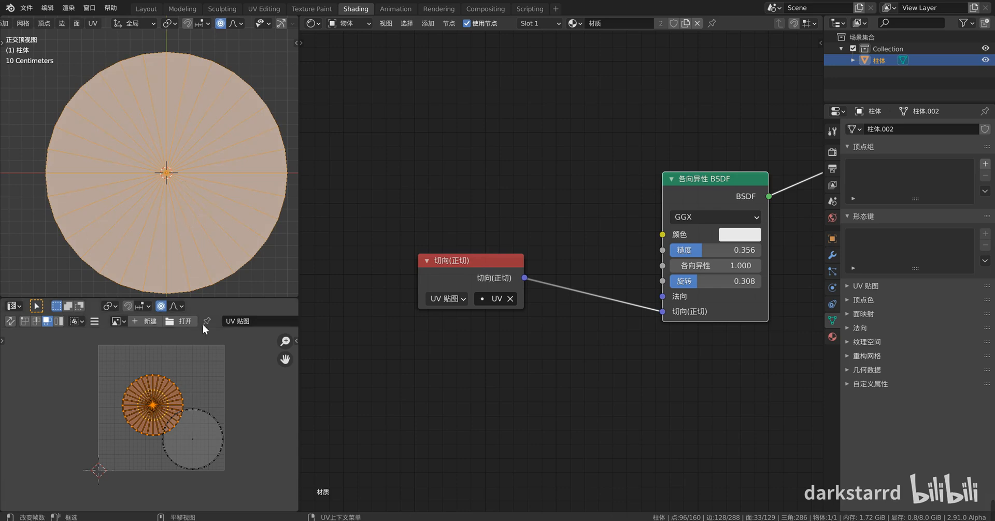
- Select the wedge faces around the cap's centre, make one wedge active, and unwrap them with Follow Active Quads using the Even edge length mode
scroll(203, 172, "up", 3)
left_click(191, 187)
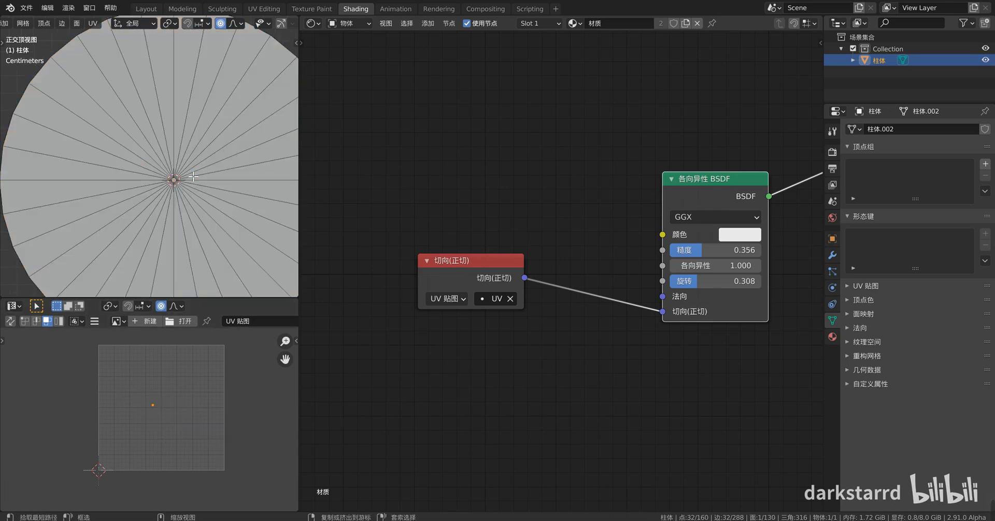
key("ctrl+l")
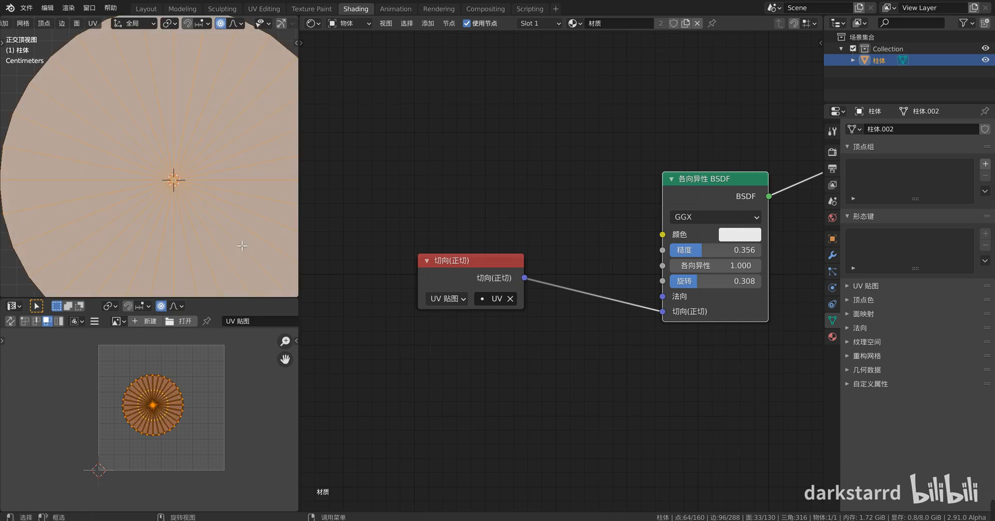
left_click(175, 101, "shift")
scroll(166, 110, "down", 3)
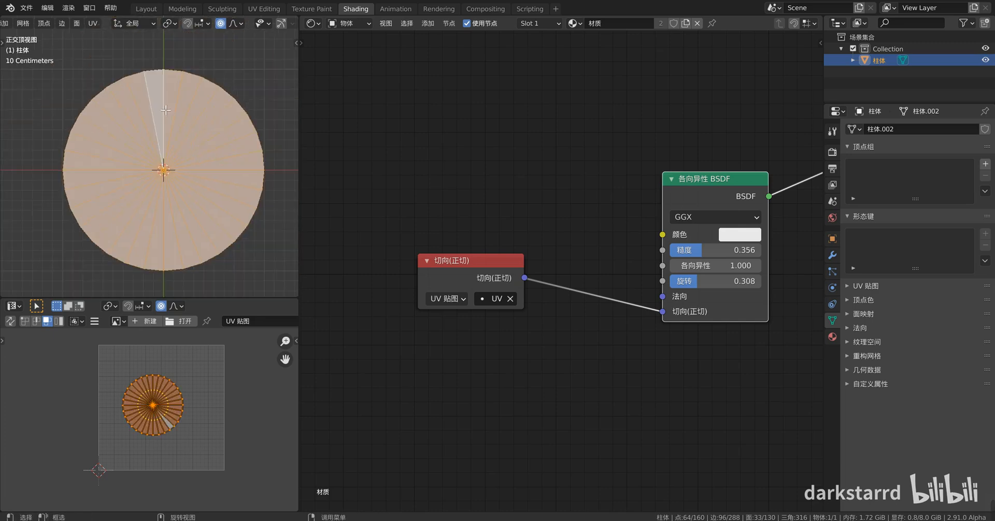
key("u")
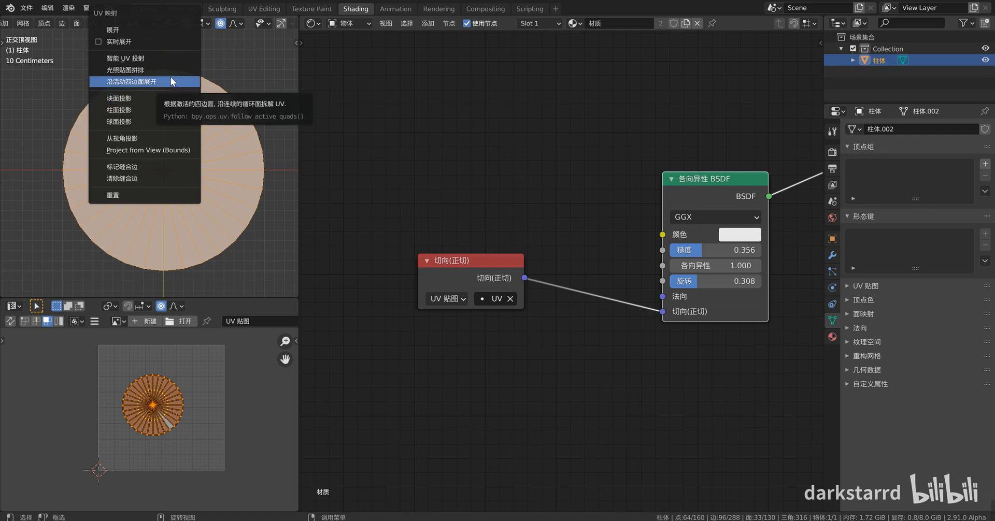
left_click(157, 81)
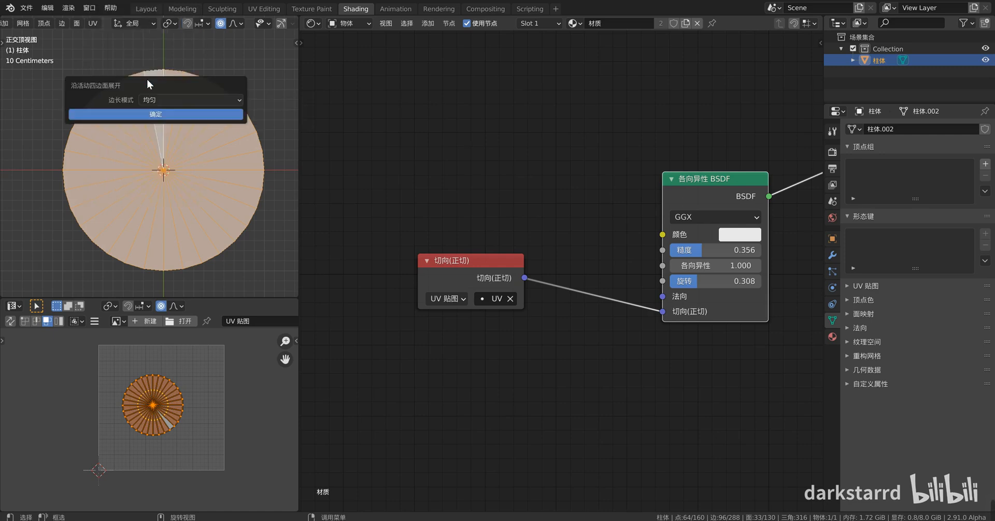
left_click(164, 114)
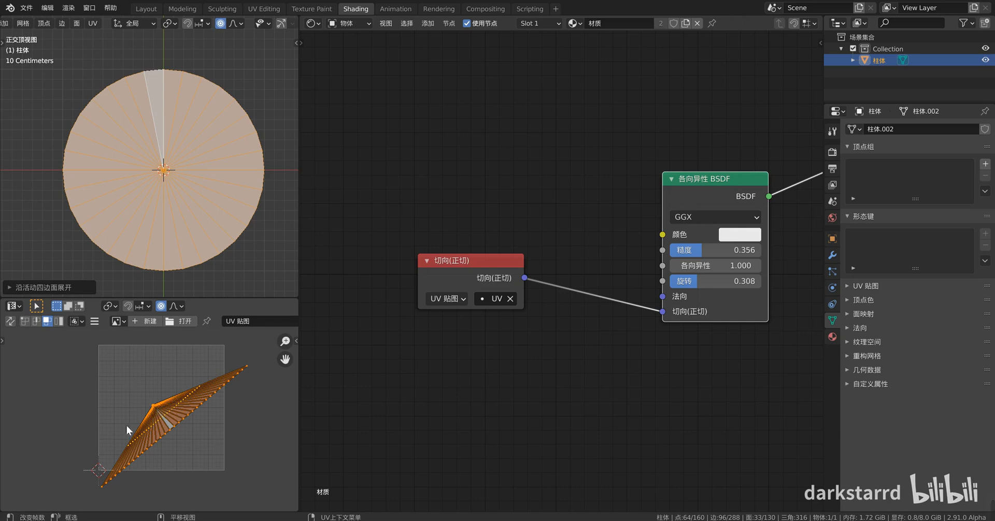
- Rotate the unwrapped cap UVs about 38.6° until level, and align their lower and upper vertex rows to the Y axis
key("r")
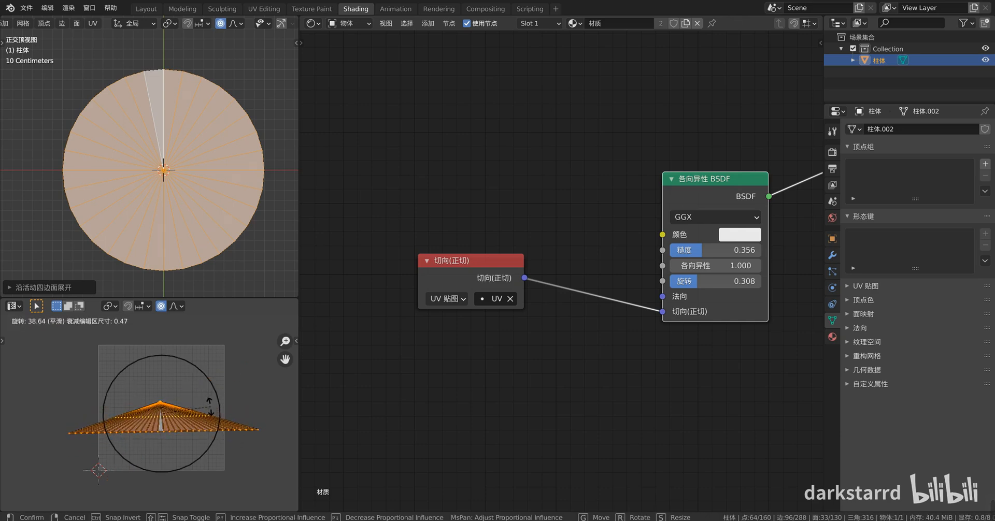
left_click(209, 408)
left_click_drag(49, 428, 281, 462)
right_click(185, 435)
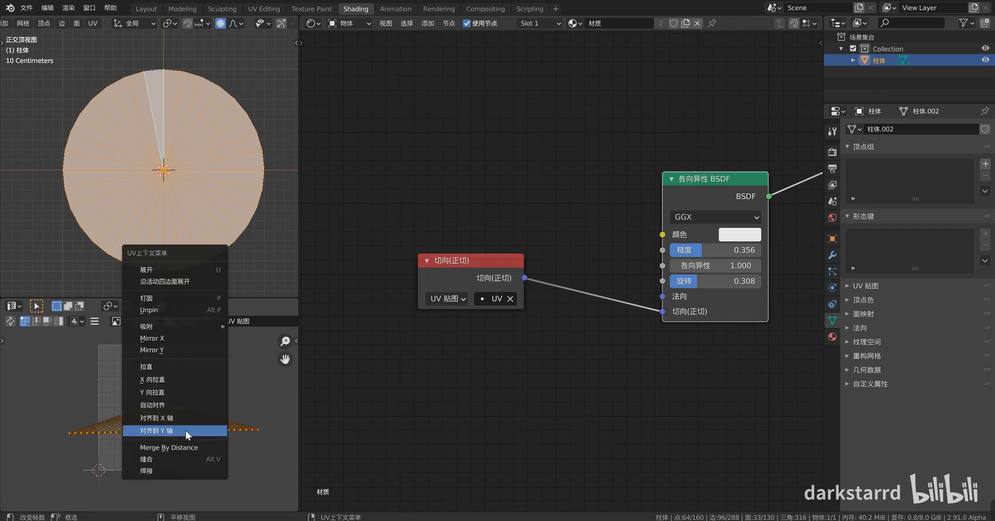
left_click(187, 429)
left_click_drag(127, 379, 220, 412)
right_click(157, 400)
left_click(156, 400)
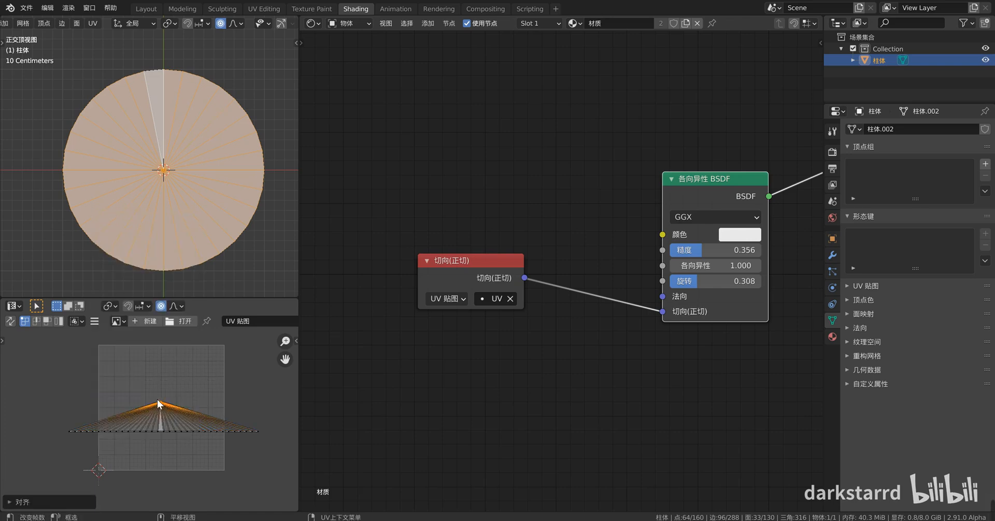
- Turn off proportional editing and scale the upper UV row along X until it is about as wide as the lower row
scroll(160, 423, "up", 4)
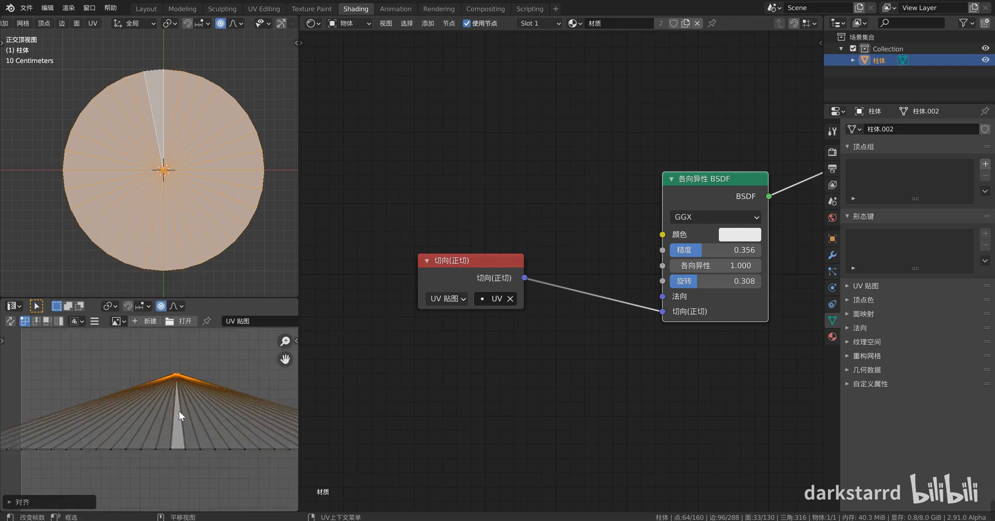
scroll(179, 395, "down", 3)
key("s")
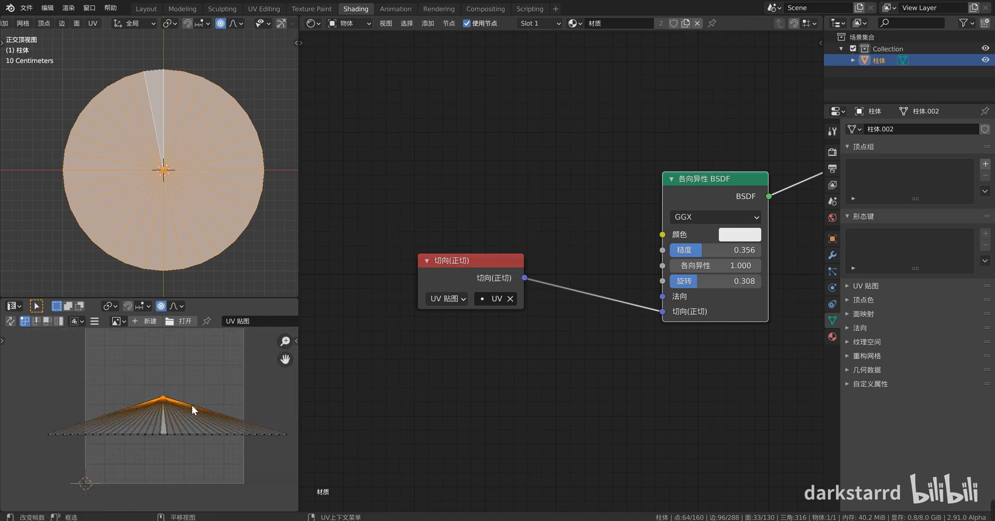
key("x")
key("o")
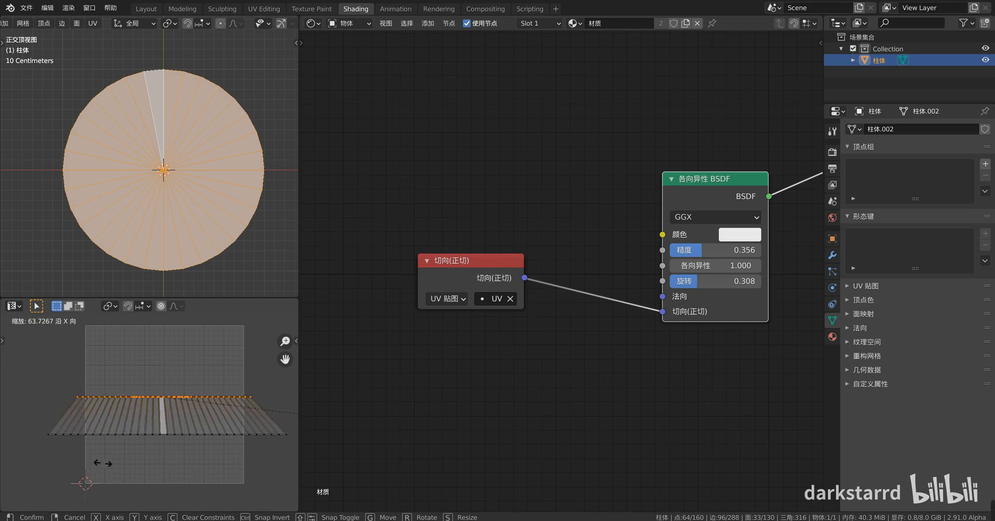
left_click(280, 467)
- Select the entire cap UV strip and narrow it horizontally to the width of the UV square
scroll(151, 413, "down", 1)
key("a")
key("s")
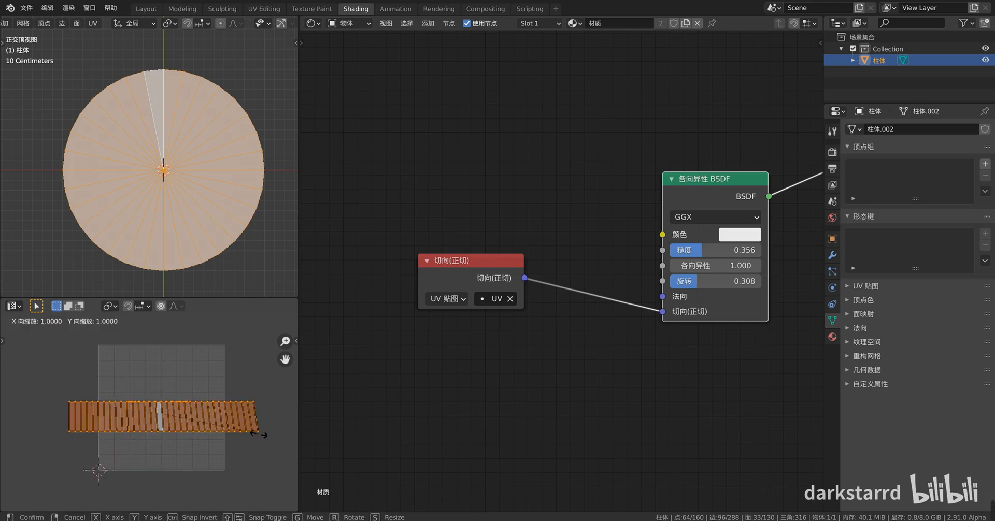
left_click(224, 438)
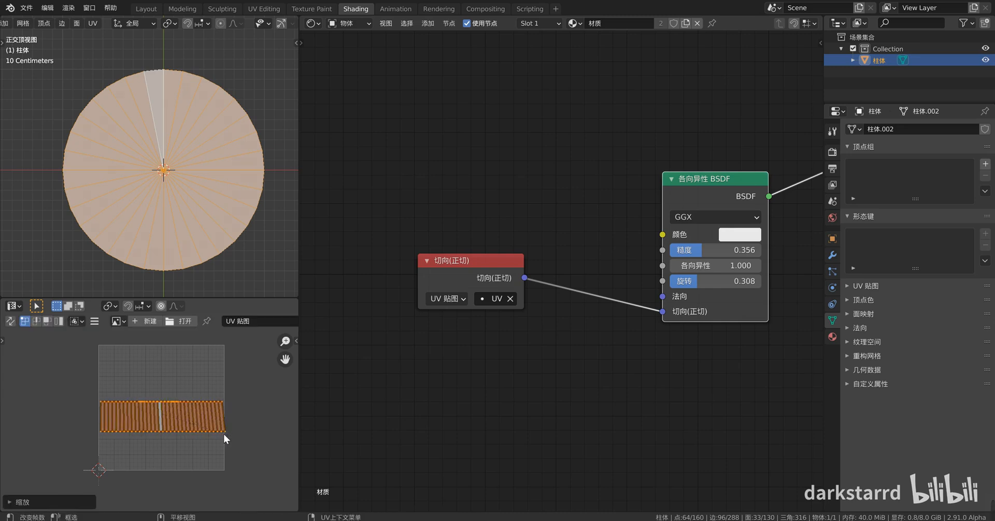
- Stretch the cap UV strip along Y to fill most of the UV square's height and centre it there
scroll(225, 434, "up", 1)
key("s")
key("y")
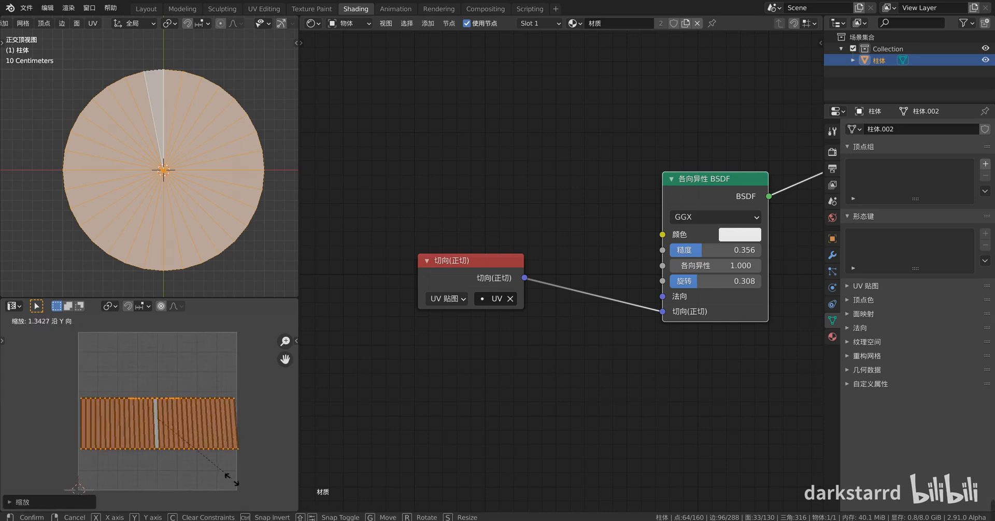
left_click(188, 452)
key("g")
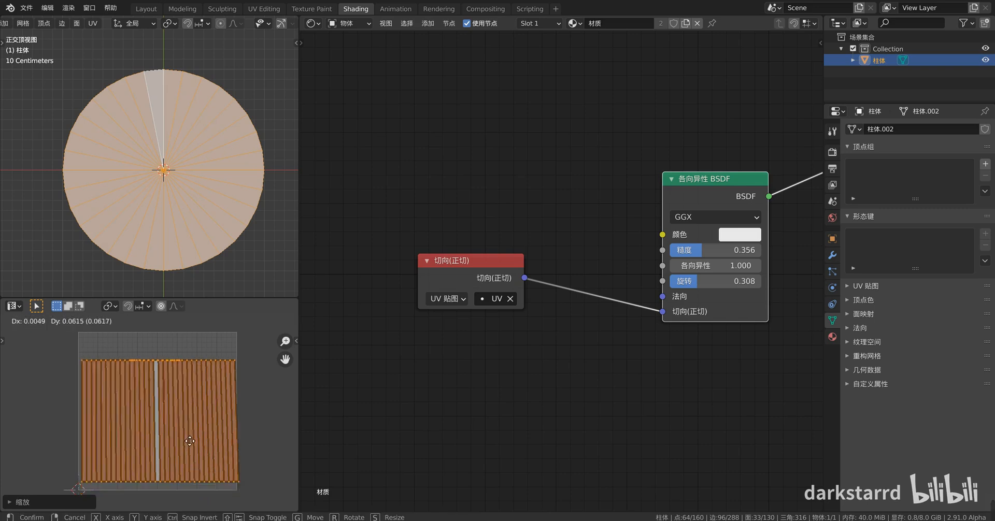
left_click(189, 435)
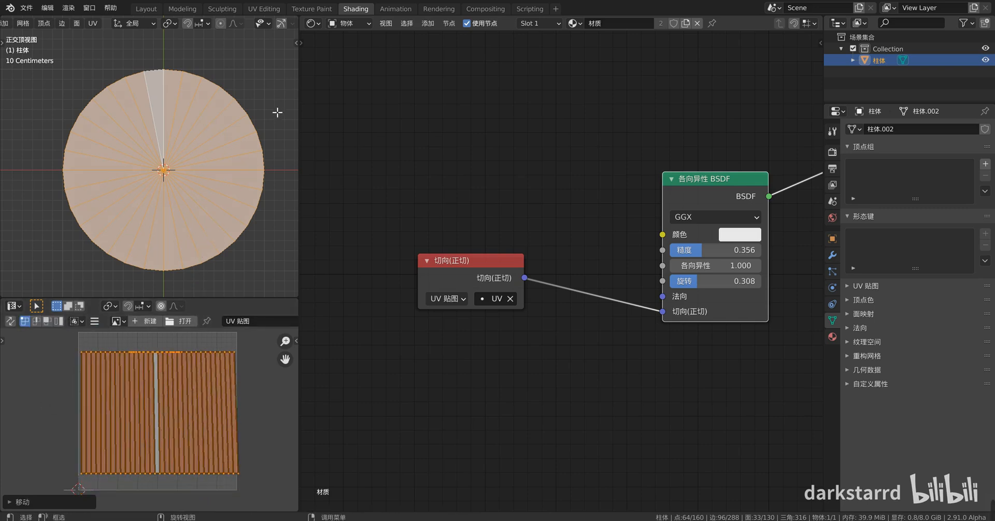
- Return to Object Mode in Rendered shading and examine the radial reflections on the cylinder's cap from several angles
scroll(241, 23, "down", 5)
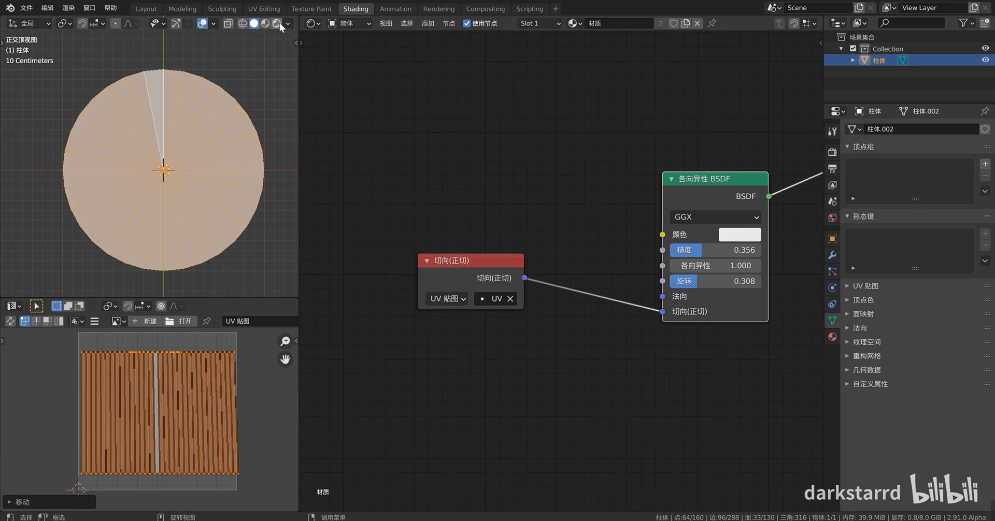
left_click(278, 23)
key("Tab")
middle_click_drag(215, 263, 187, 239)
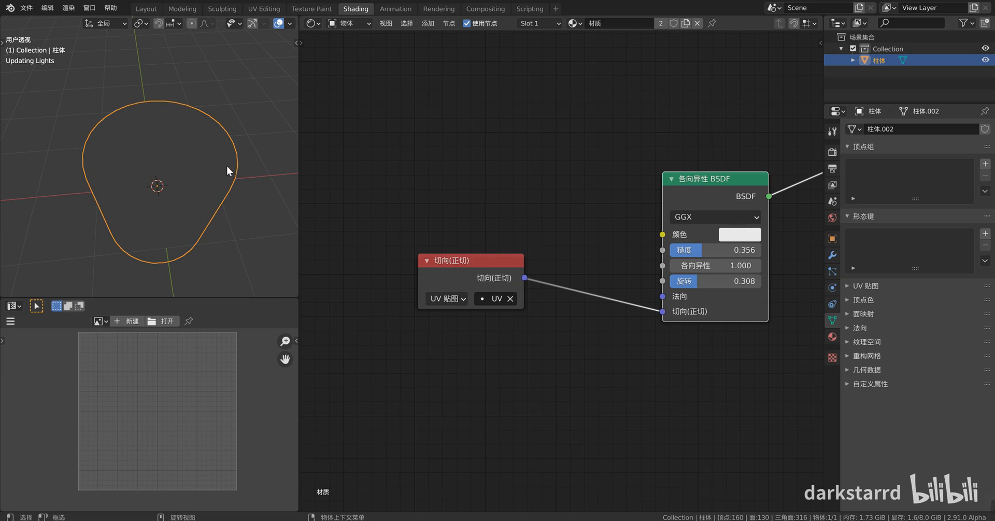
mouse_move(174, 172)
middle_mouse_down()
mouse_move(164, 167)
mouse_move(185, 178)
middle_mouse_up()
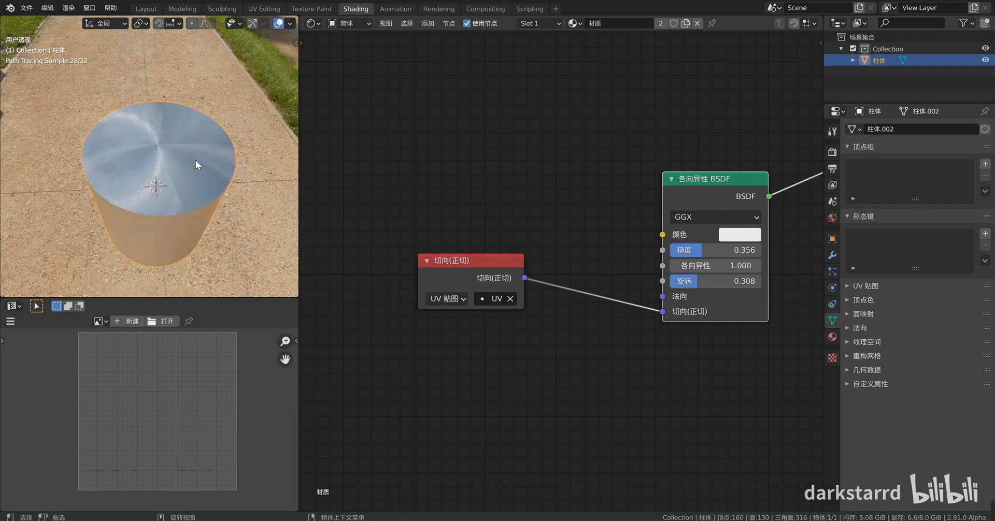
mouse_move(163, 153)
middle_mouse_down()
mouse_move(140, 147)
mouse_move(143, 138)
mouse_move(152, 148)
middle_mouse_up()
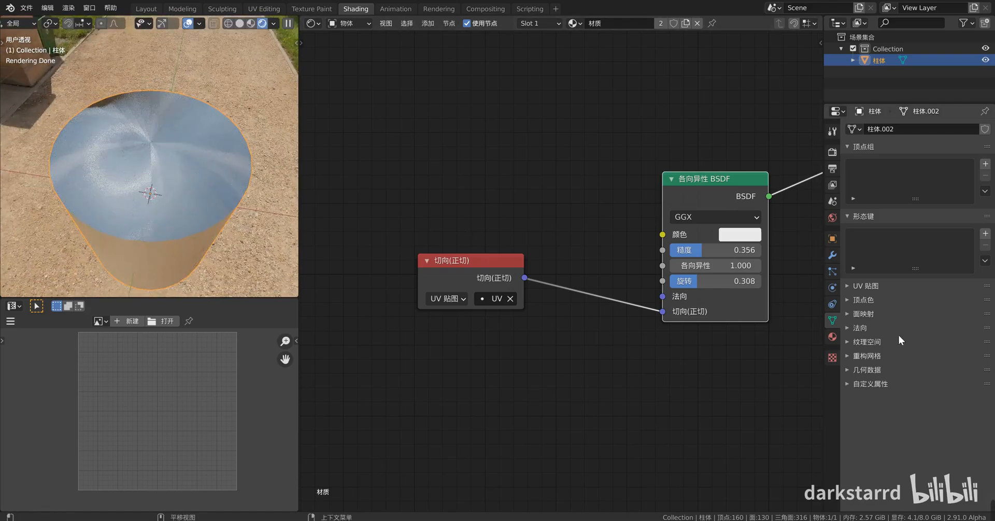
- Try a much larger Auto Smooth angle in the cylinder's normals settings and inspect the cap's shading
left_click(866, 328)
left_click_drag(912, 348, 904, 348)
middle_click_drag(226, 151, 226, 158)
mouse_move(947, 350)
left_mouse_down()
mouse_move(850, 350)
mouse_move(939, 345)
left_mouse_up()
- Set the Auto Smooth angle to 80°, fine-tune it to 78.7°, and view the cap's reflection from another angle
left_click(939, 345)
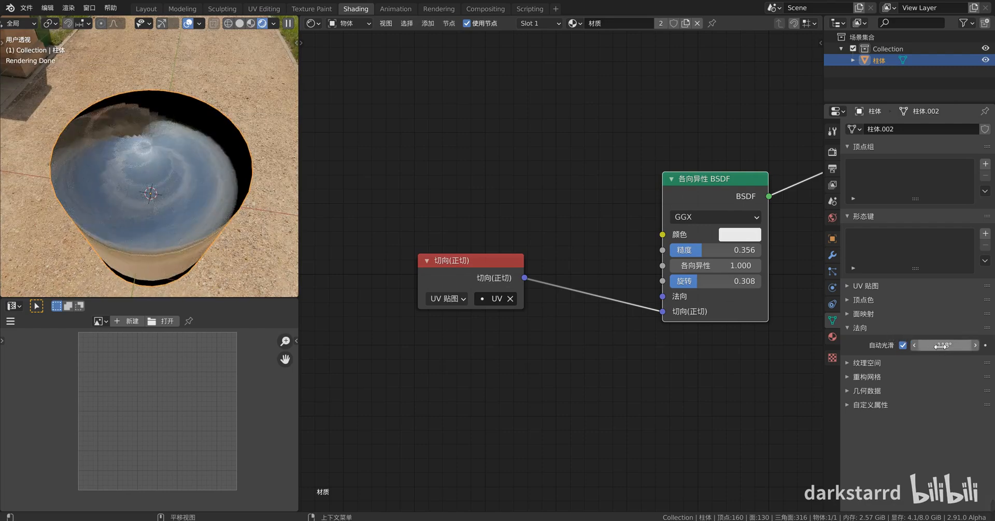
type("30")
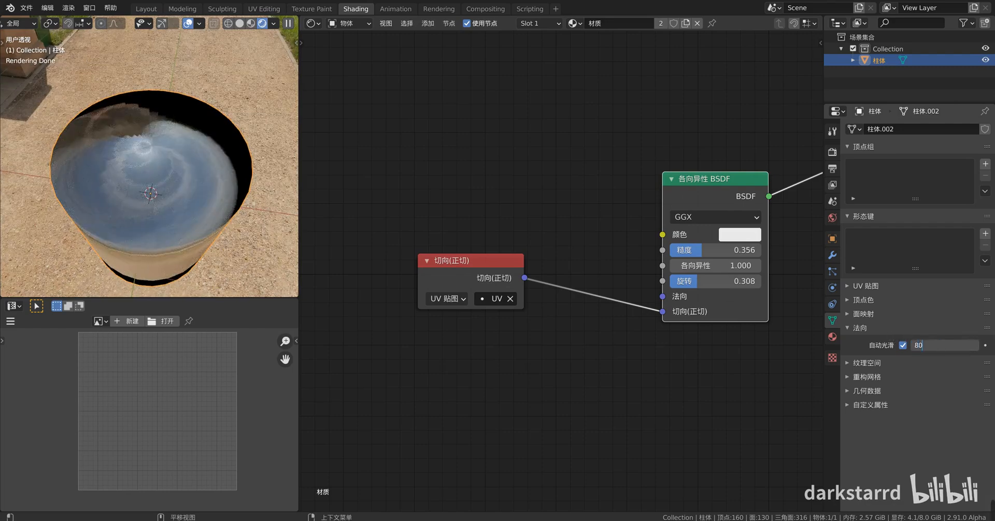
key("Return")
left_click_drag(939, 345, 969, 345)
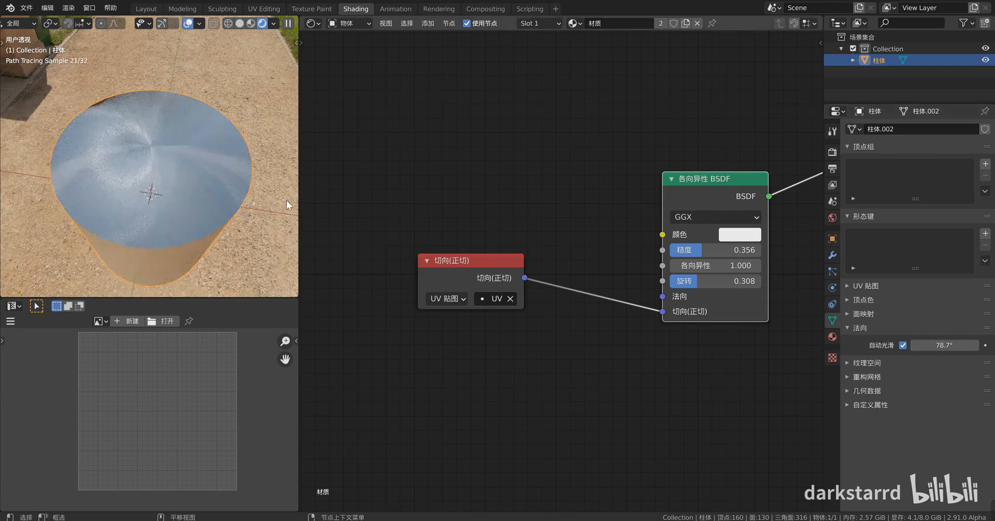
right_click(182, 149)
left_click(182, 149)
middle_click_drag(200, 169, 183, 169)
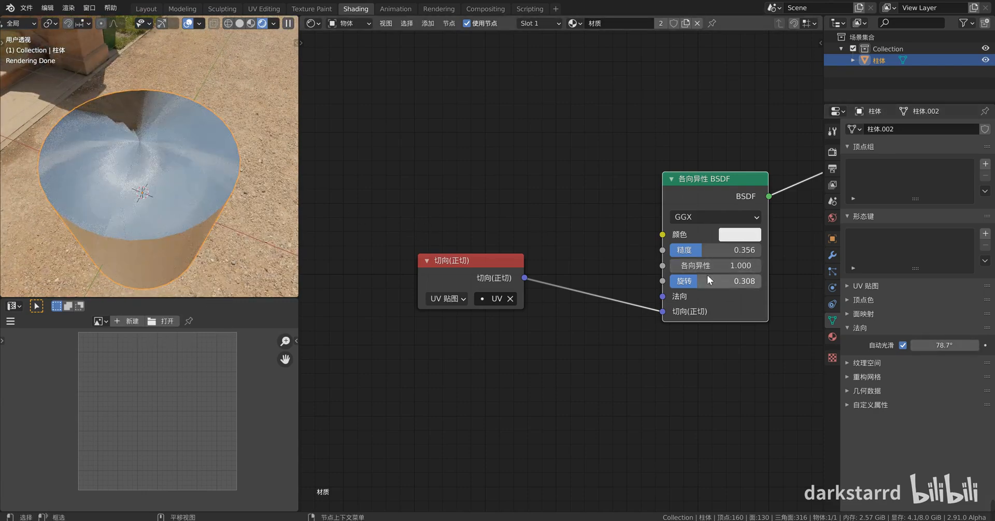
- Try a rotation of 0.651 on the Anisotropic BSDF and settle on 0.374 while watching the cap's reflection
left_click_drag(707, 279, 728, 280)
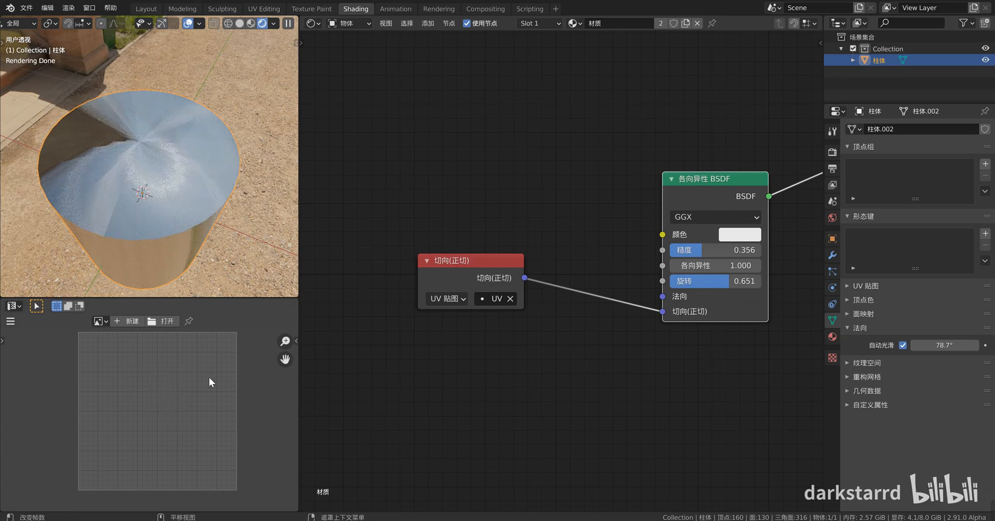
mouse_move(704, 279)
left_mouse_down()
mouse_move(674, 278)
mouse_move(689, 279)
left_mouse_up()
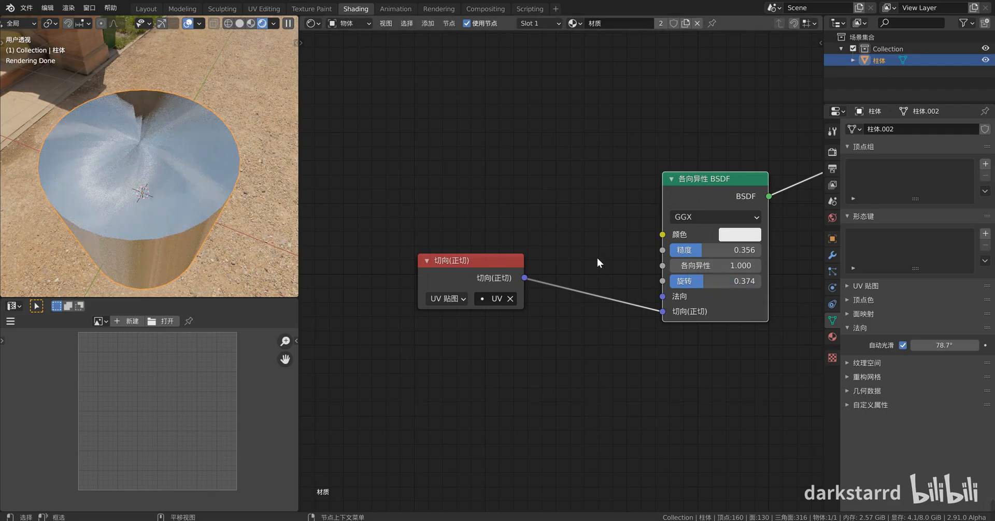
scroll(597, 258, "down", 1)
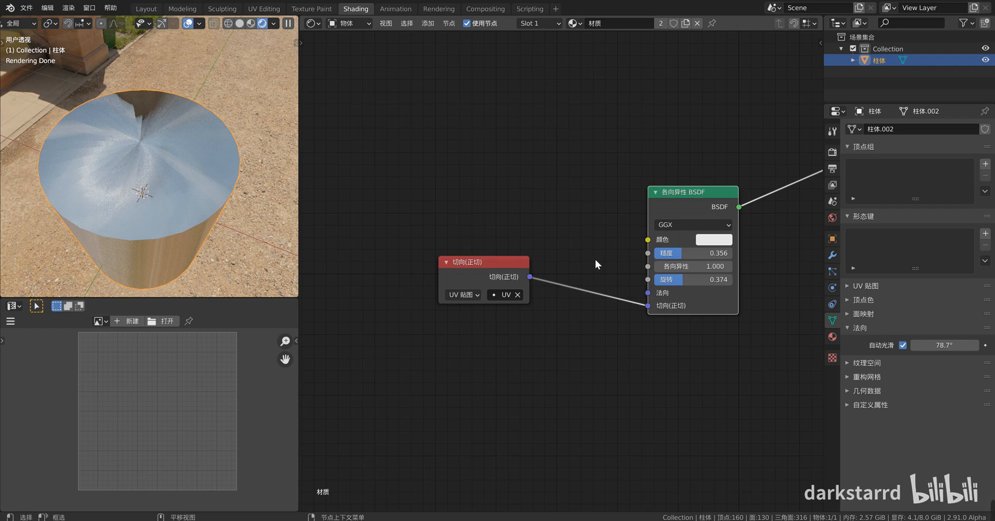
- Delete the Tangent node that feeds the Anisotropic BSDF
left_click(492, 267)
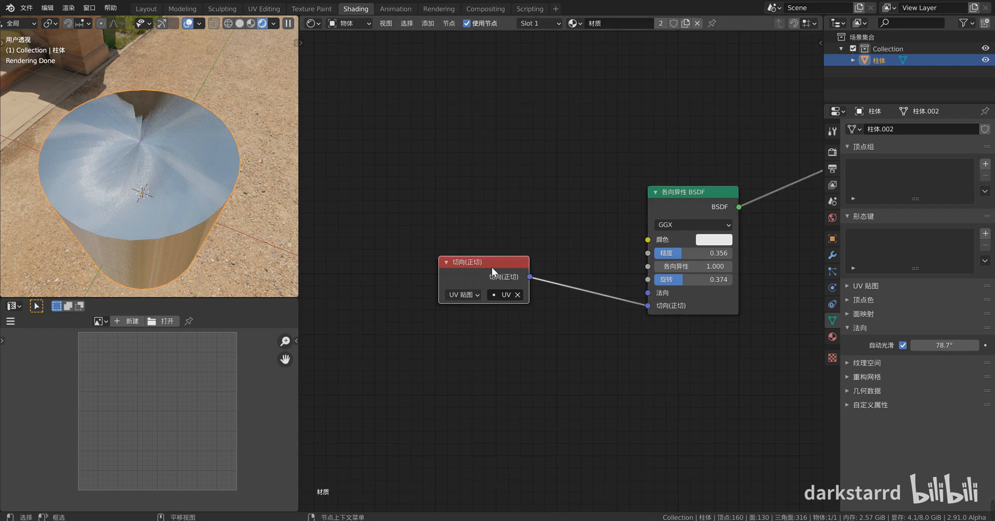
key("x")
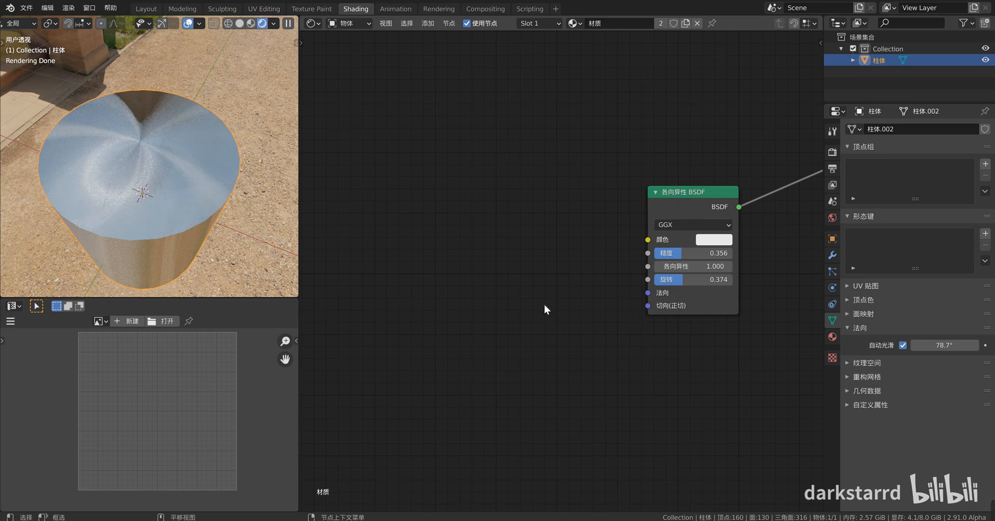
key("shift+a")
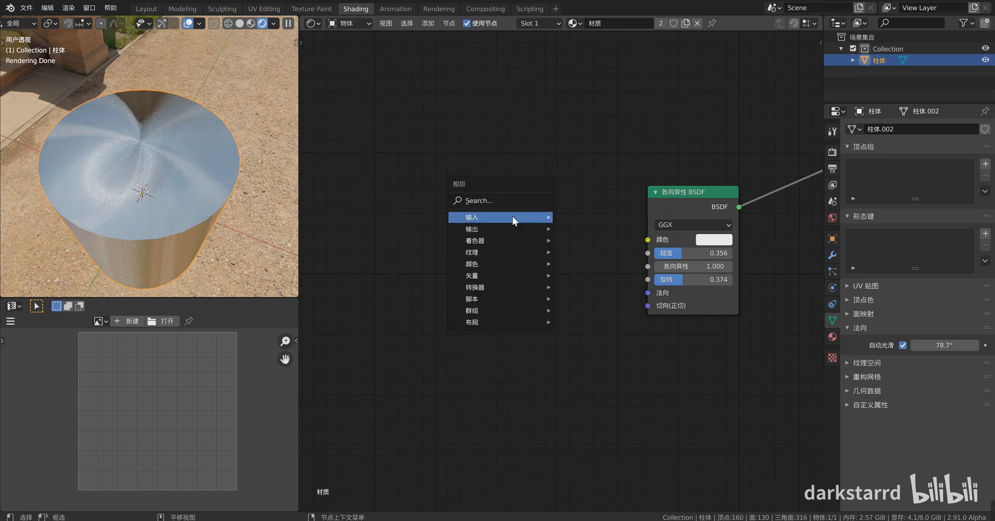
mouse_move(512, 217)
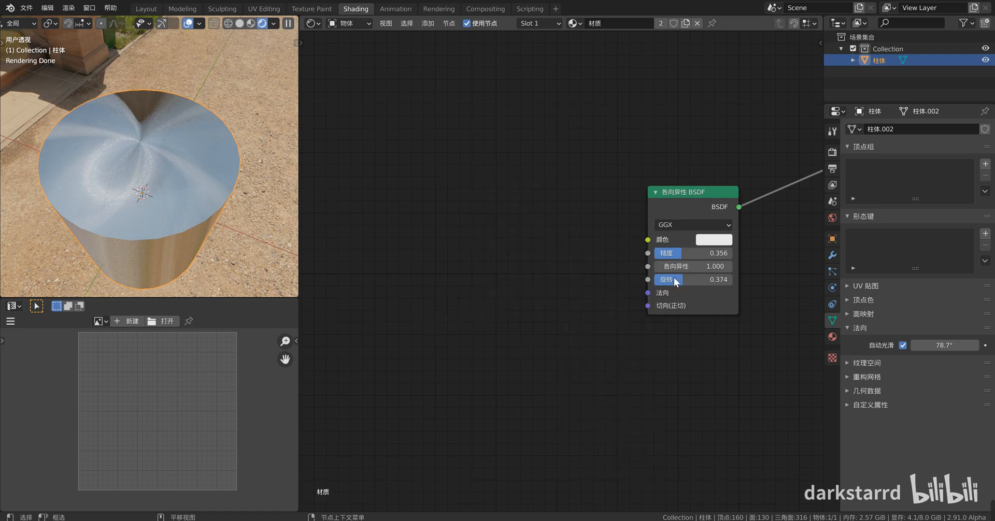
- Generate a texture mapping setup for the Anisotropic BSDF and keep only its Texture Coordinate node
left_click(697, 194)
key("ctrl+t")
middle_click_drag(582, 241, 702, 238)
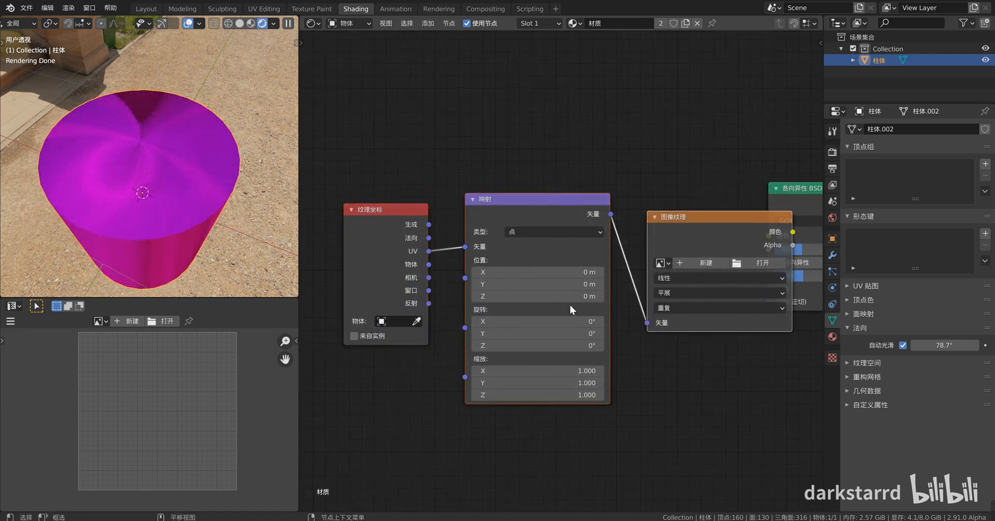
key("x")
key("Home")
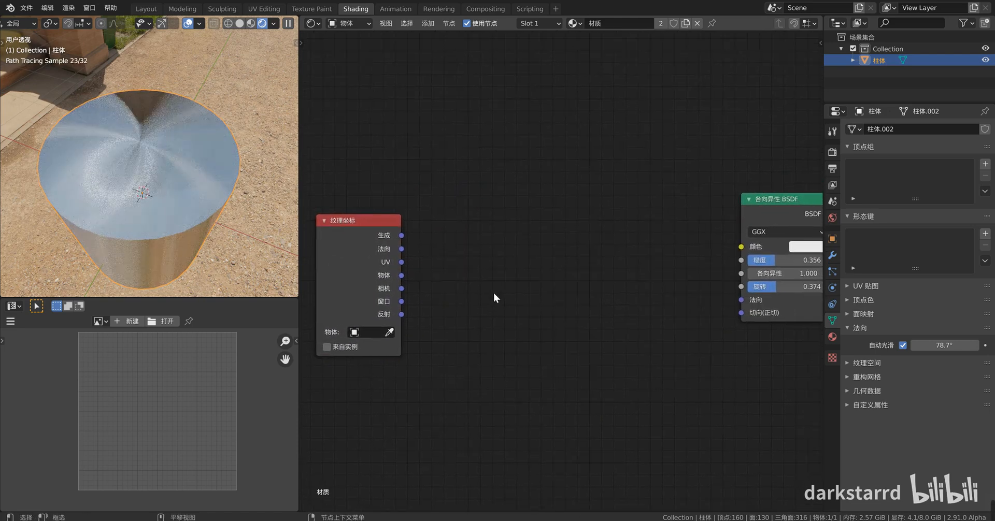
- Link the Texture Coordinate's Object output to the Anisotropic BSDF's Tangent input and view the cap's reflections from different angles
left_click_drag(401, 275, 741, 313)
left_click_drag(787, 208, 759, 209)
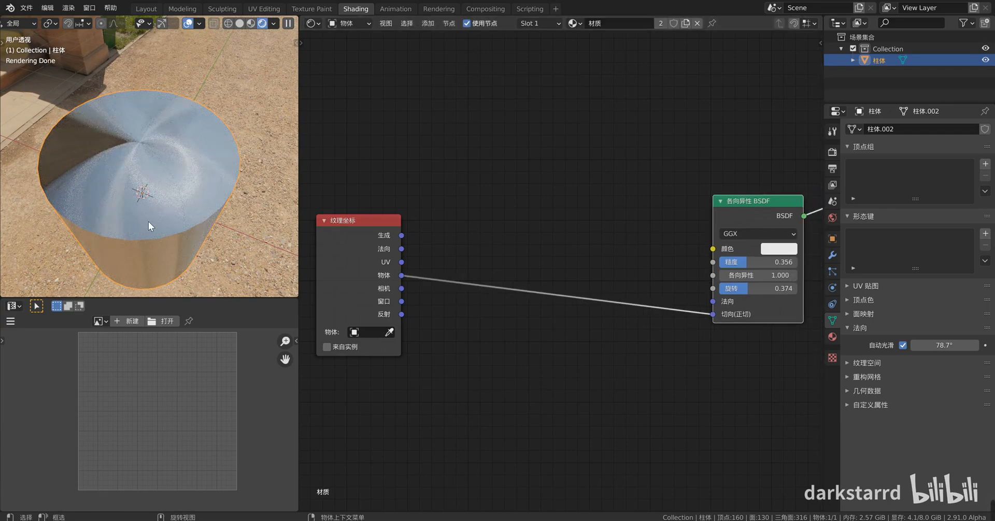
mouse_move(148, 222)
middle_mouse_down()
mouse_move(126, 224)
mouse_move(122, 200)
mouse_move(182, 189)
mouse_move(113, 190)
mouse_move(107, 200)
mouse_move(151, 218)
middle_mouse_up()
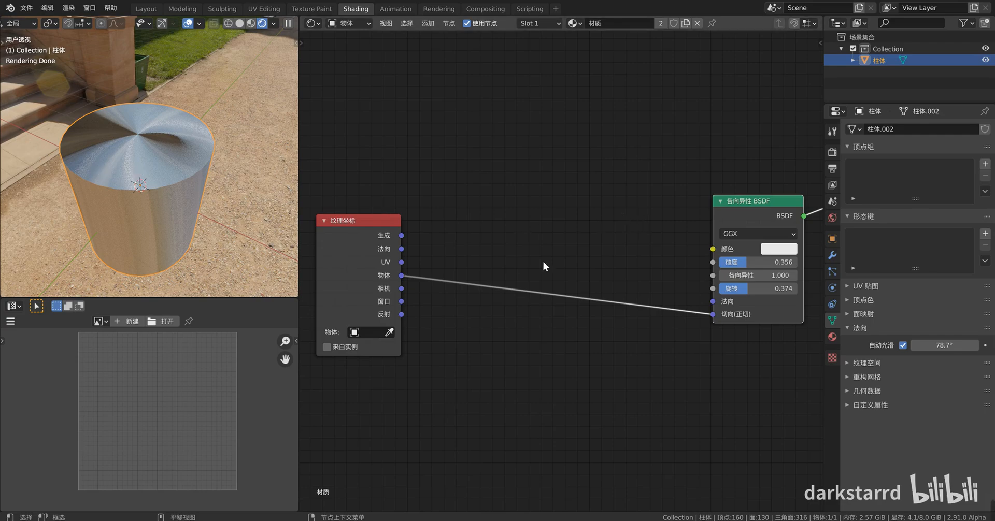
middle_click_drag(151, 176, 175, 203)
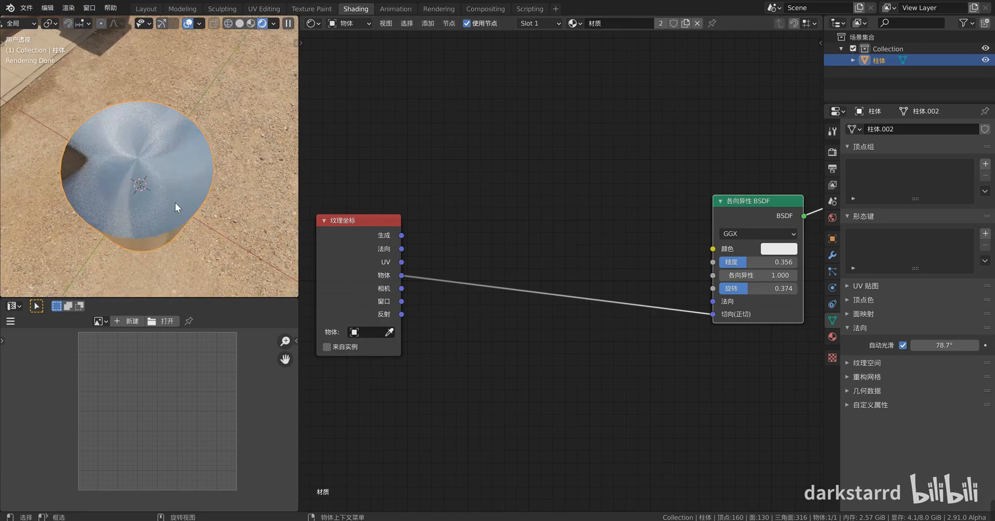
- Delete the existing cylinder and add a fresh Cylinder mesh in its place
key("Tab")
key("Tab")
key("Delete")
key("shift+a")
mouse_move(182, 200)
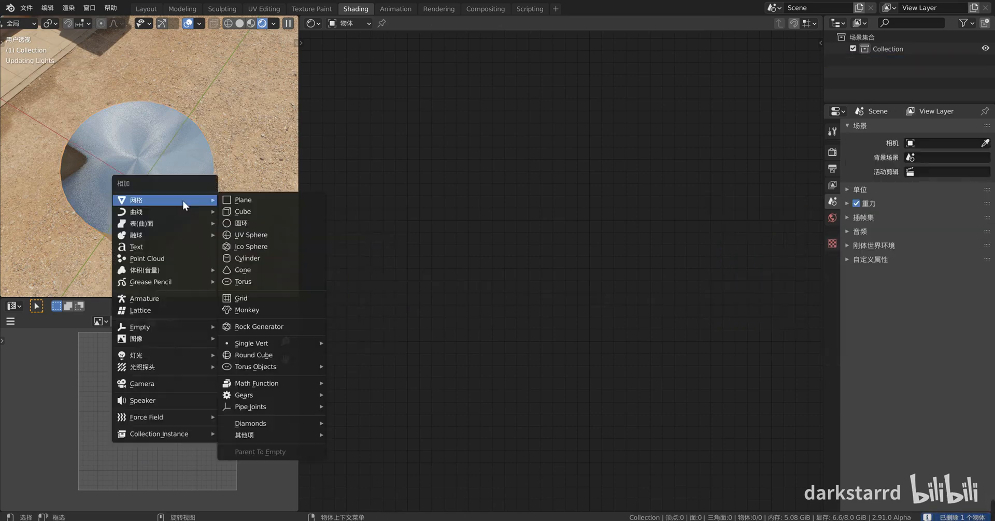
left_click(275, 259)
- Give the new cylinder a new material and replace its Principled BSDF with an Anisotropic BSDF linked to the output
left_click(586, 24)
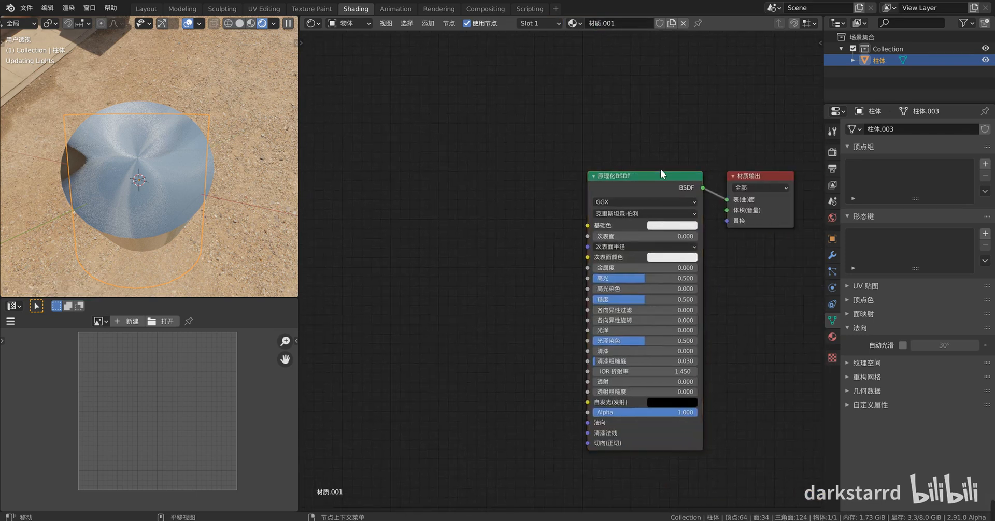
key("Delete")
key("shift+a")
mouse_move(622, 212)
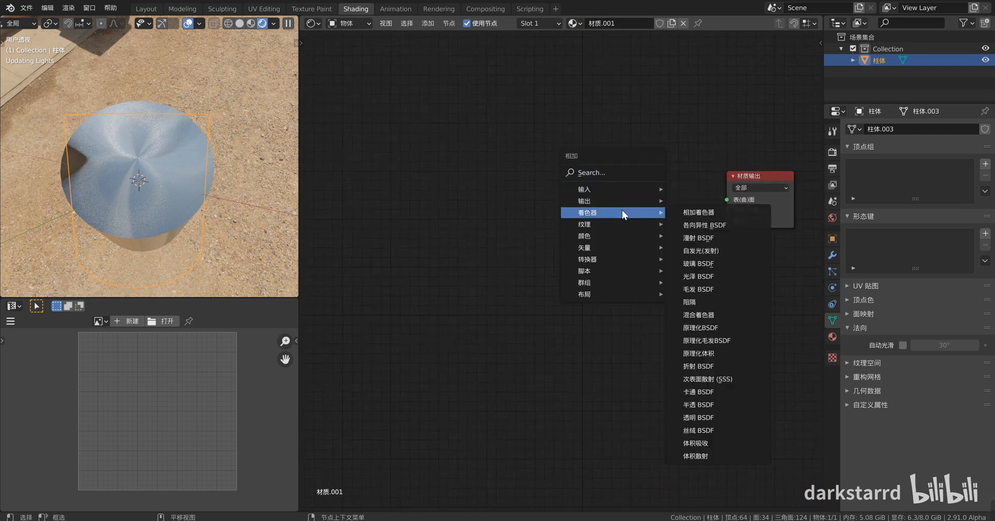
left_click(704, 225)
left_click(658, 199)
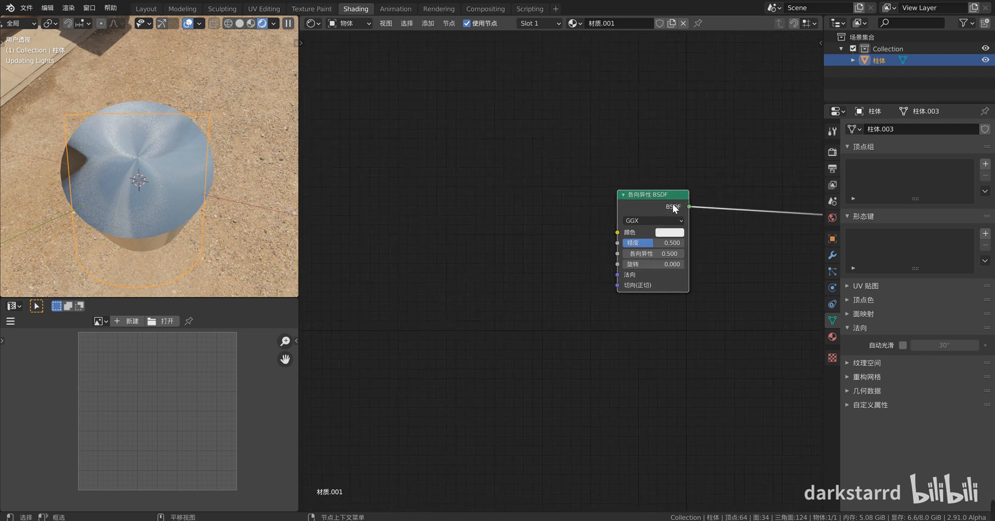
- Add a Texture Coordinate node to the new material and link its Object output to the Anisotropic BSDF's Tangent input
key("ctrl+t")
key("Delete")
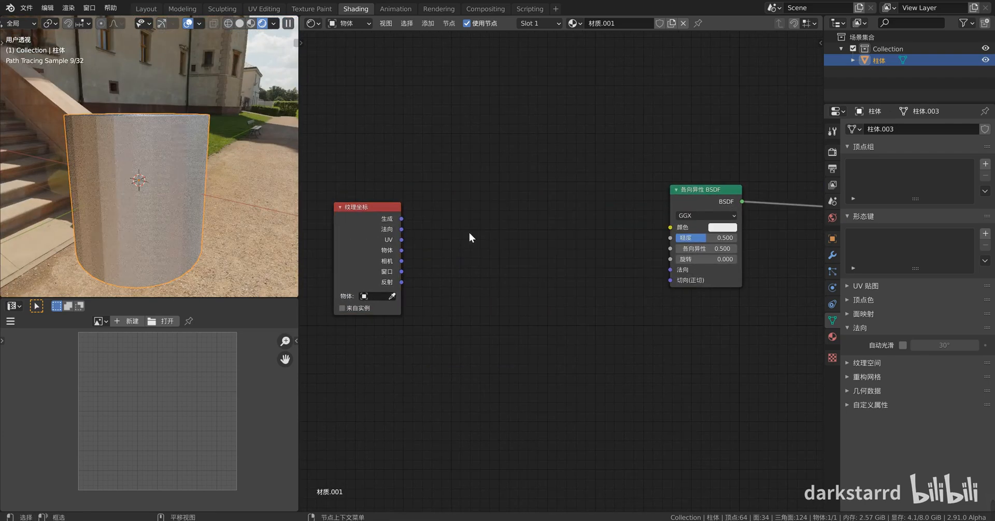
left_click_drag(401, 250, 670, 280)
- Shade the new cylinder smooth, enable Auto Smooth at 30°, and view its cap from above
right_click(110, 136)
left_click(110, 135)
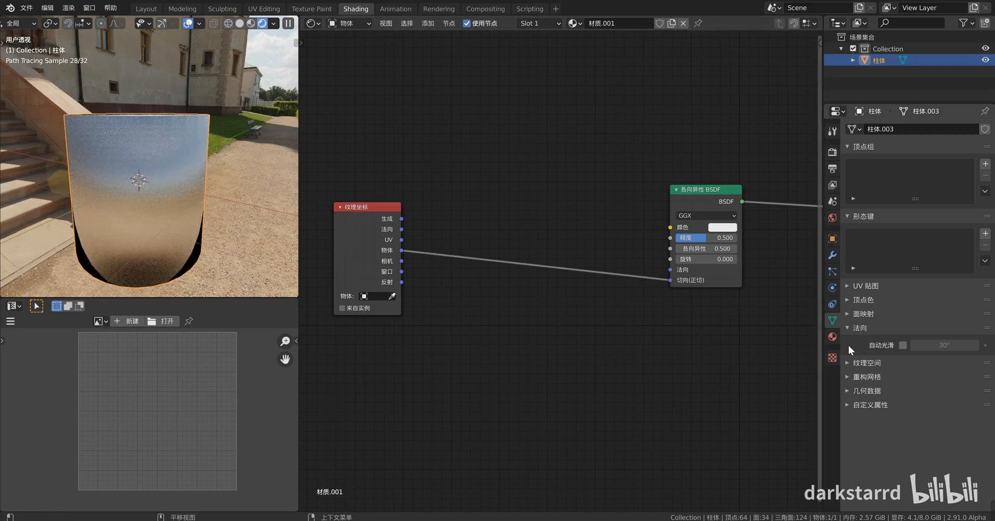
left_click(902, 345)
middle_click_drag(210, 154, 182, 191)
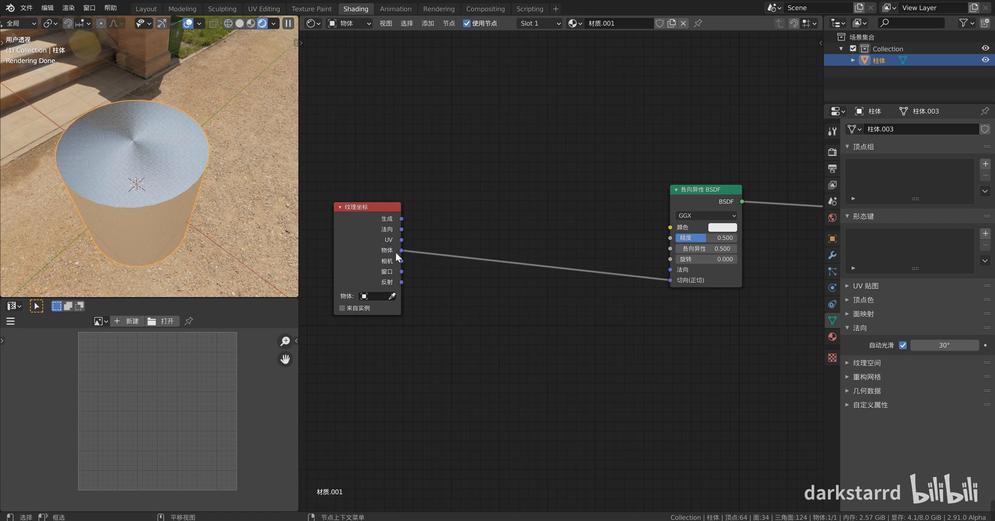
- Add a Plain Axes empty and raise it along Z above the cylinder's cap
key("shift+a")
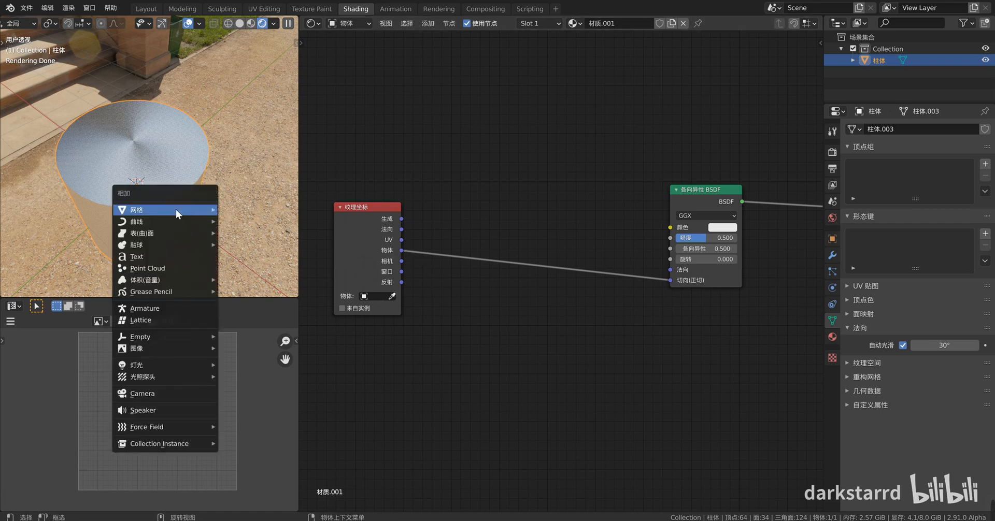
mouse_move(180, 337)
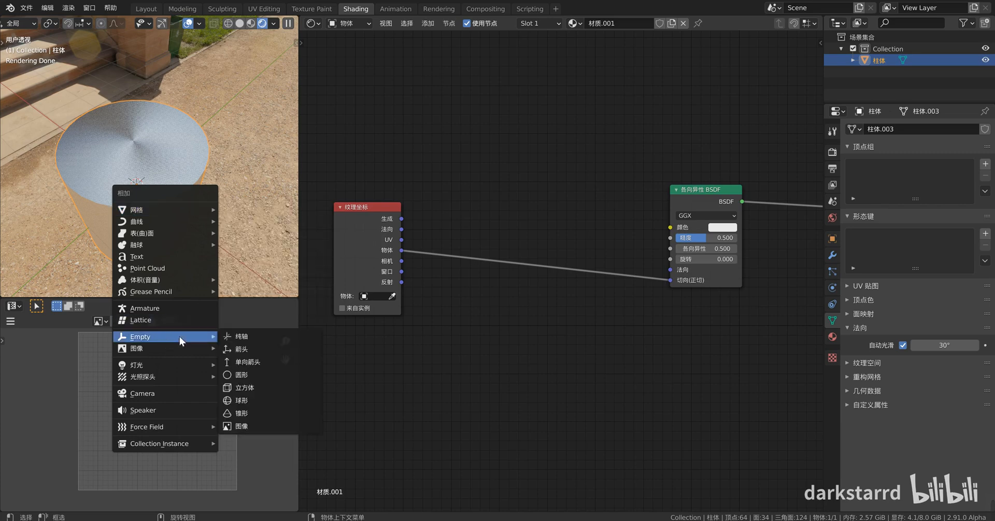
left_click(250, 336)
key("g")
key("z")
left_click(202, 133)
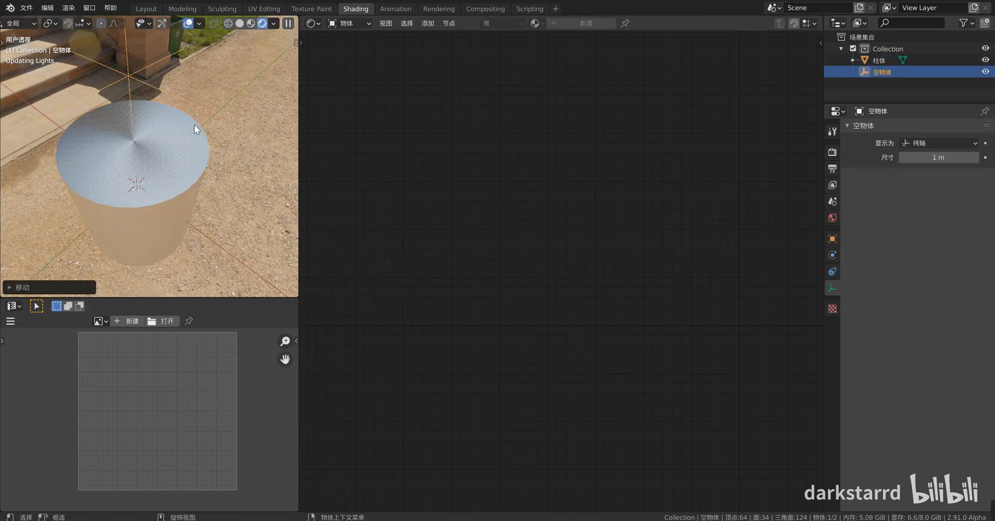
- Set the empty as the reference object of the cylinder material's Texture Coordinate node
left_click(194, 180)
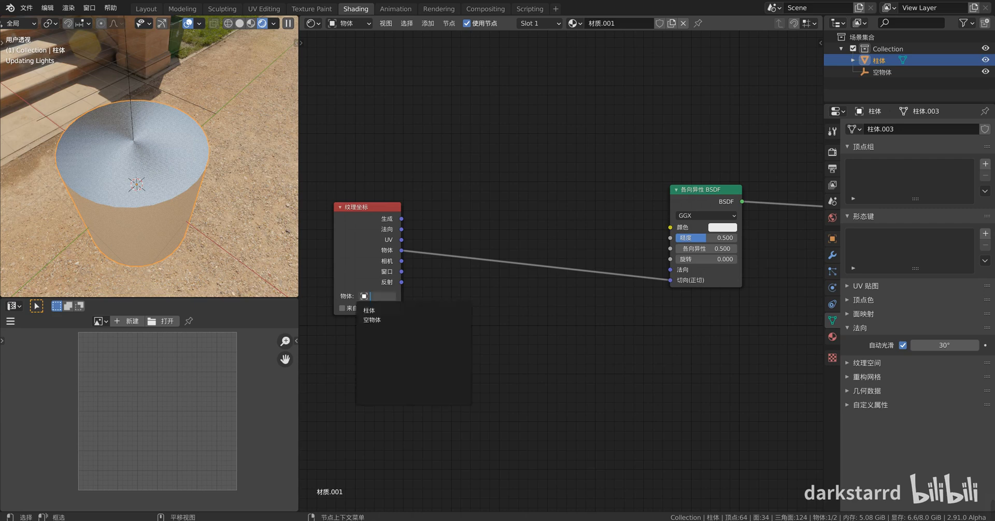
left_click(373, 320)
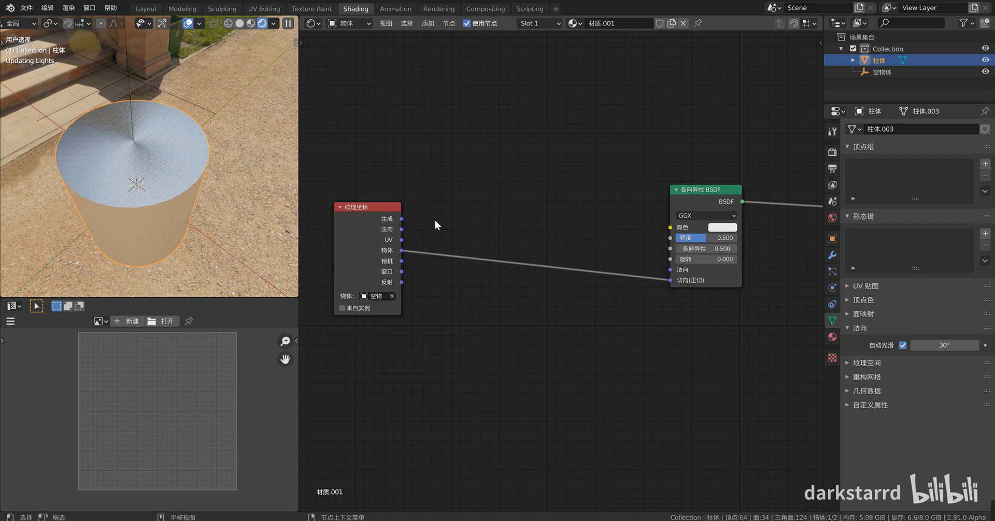
middle_click_drag(169, 151, 175, 146)
- Move the empty within the XY plane away from the cylinder's central axis
left_click(171, 95)
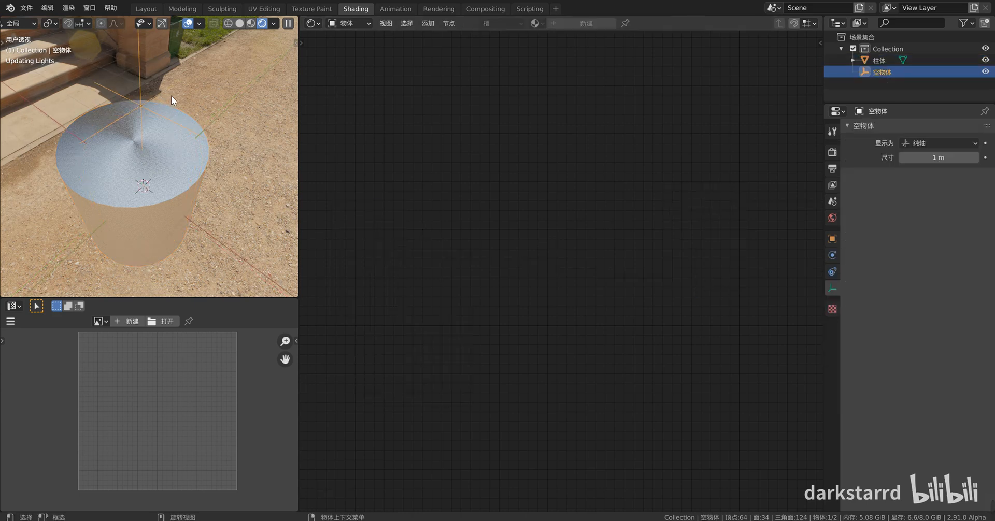
key("g")
key("shift+z")
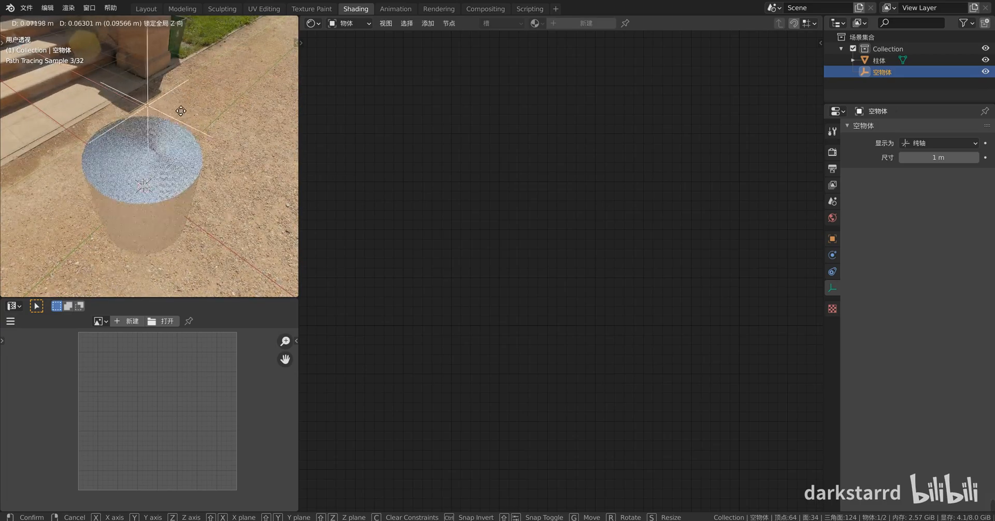
left_click(216, 144)
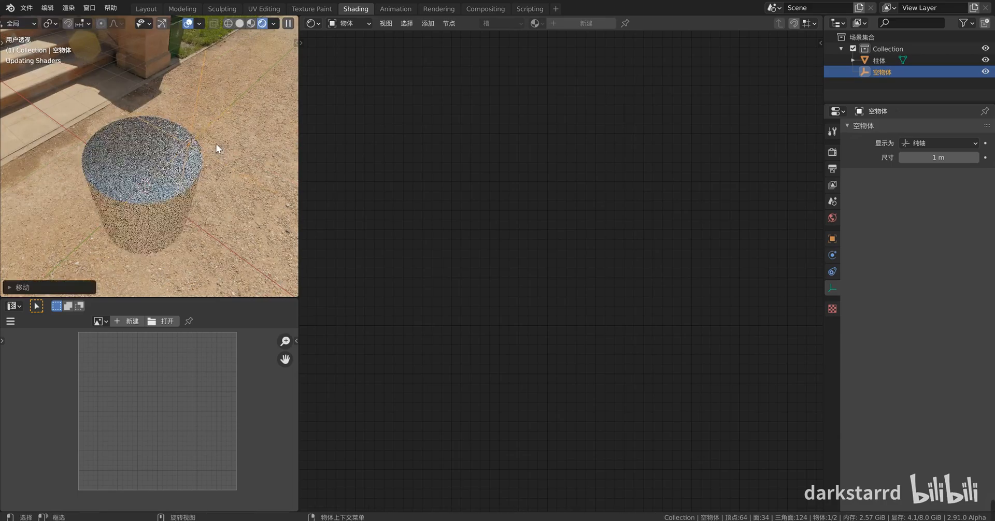
- Rotate the empty about the Y axis and move it freely farther to the cylinder's side
key("r")
key("y")
left_click(229, 163)
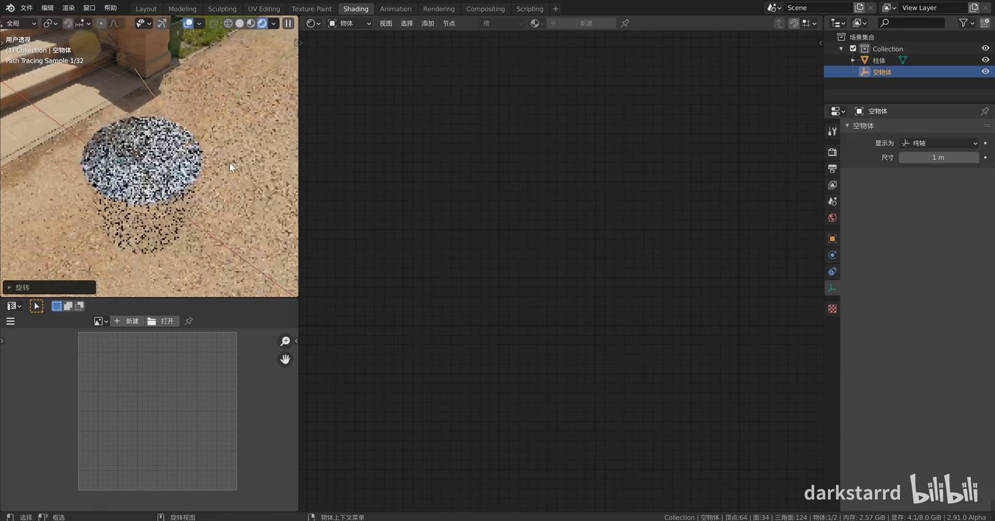
key("g")
left_click(272, 201)
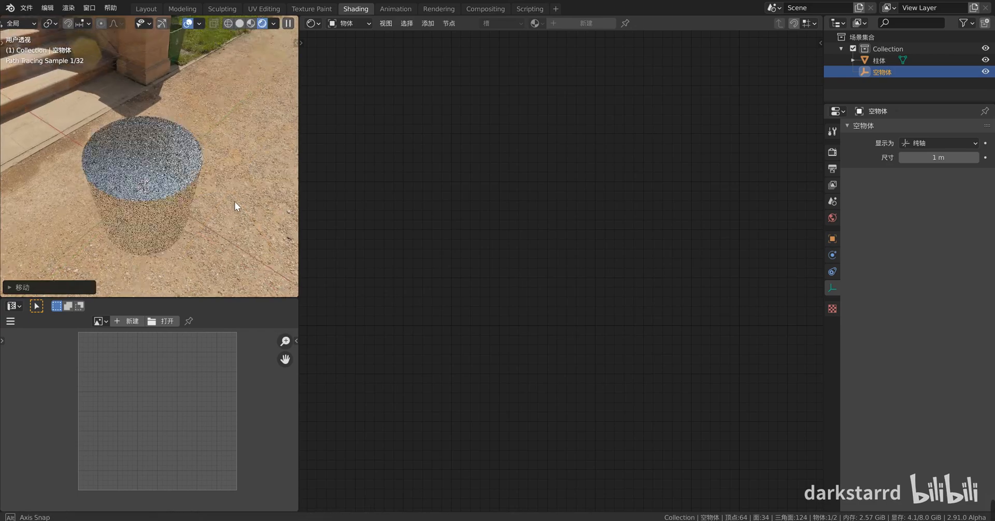
- Examine the cylinder's cap and underside reflections from several angles and compare the empty with the cylinder's Texture Coordinate setup
middle_click_drag(208, 185, 194, 158)
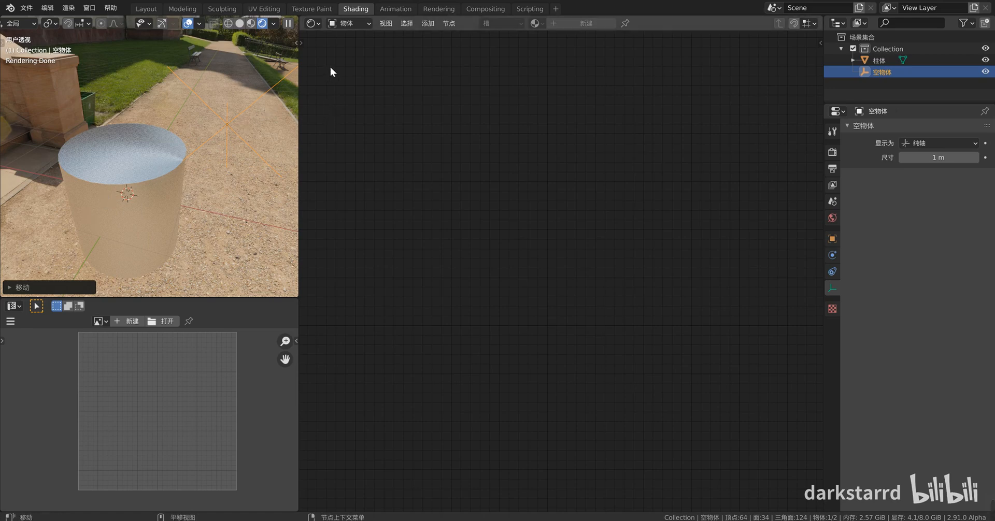
mouse_move(86, 244)
middle_mouse_down()
mouse_move(102, 203)
mouse_move(100, 152)
mouse_move(182, 136)
mouse_move(215, 185)
mouse_move(208, 156)
mouse_move(181, 178)
mouse_move(258, 91)
middle_mouse_up()
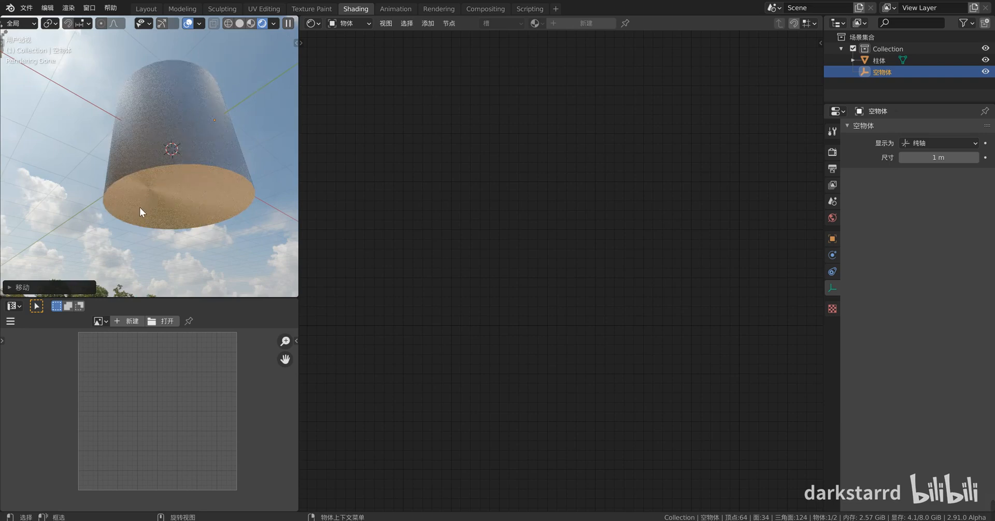
middle_click_drag(149, 194, 223, 123)
middle_click_drag(139, 185, 226, 114)
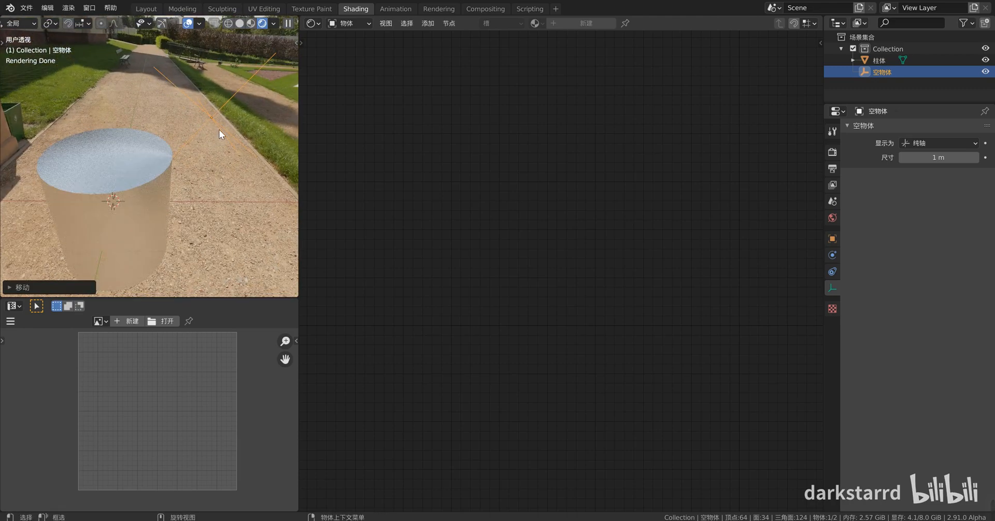
left_click(217, 122)
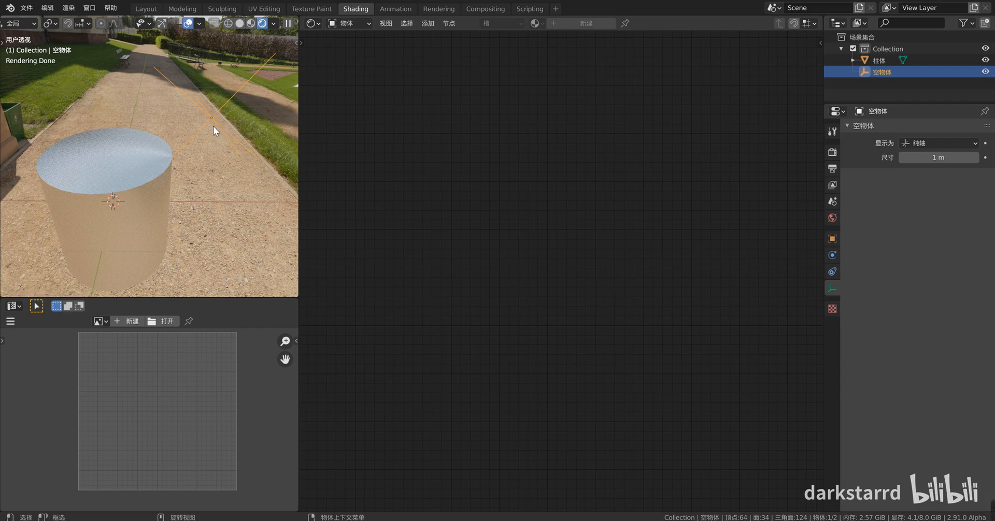
left_click(100, 176)
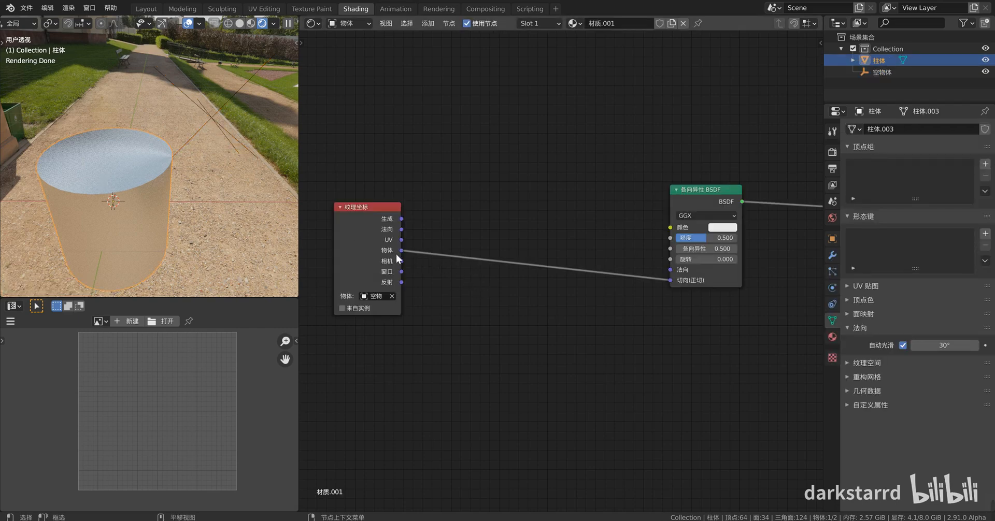
left_click(225, 124)
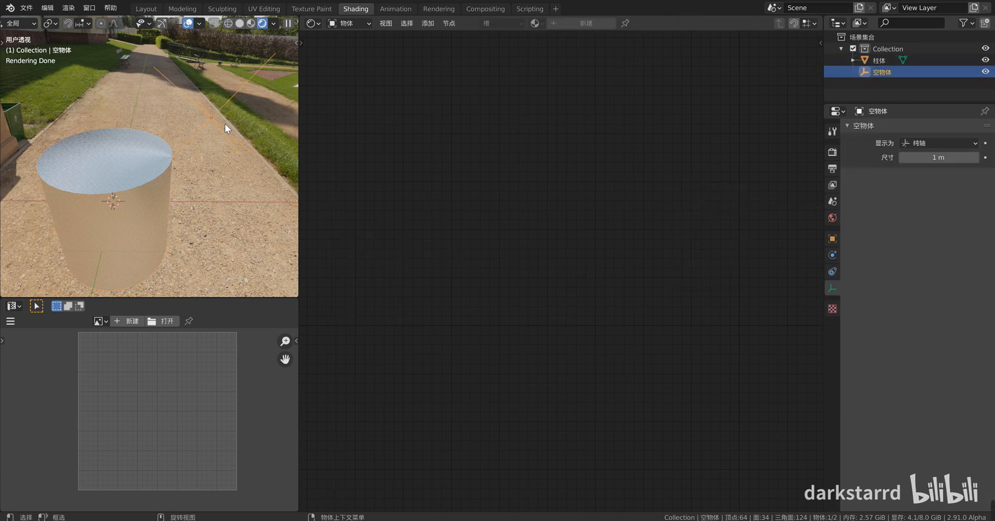
- Delete the empty, select the cylinder, and move its material's Texture Coordinate node farther from the Anisotropic BSDF
key("Delete")
left_click(104, 175)
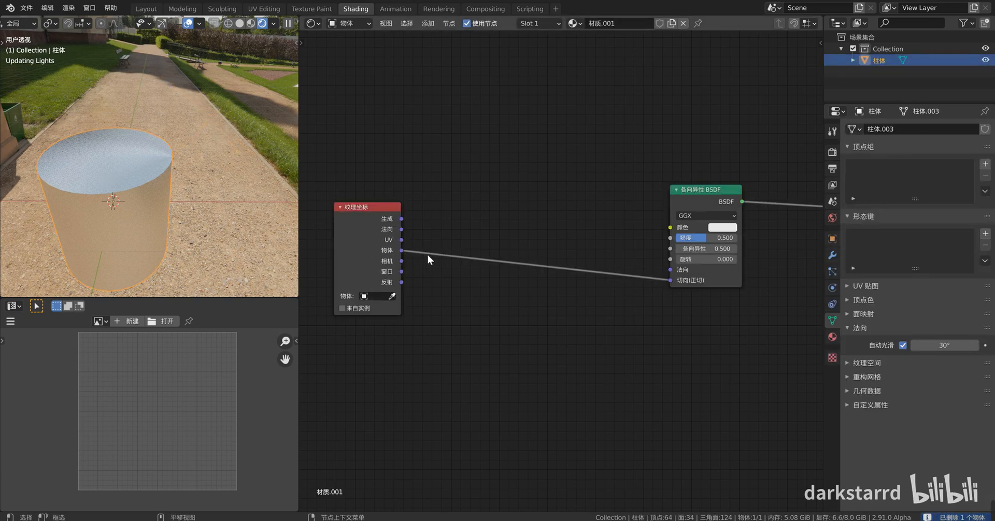
left_click_drag(373, 214, 359, 213)
middle_click_drag(400, 226, 502, 233)
left_click_drag(439, 229, 365, 226)
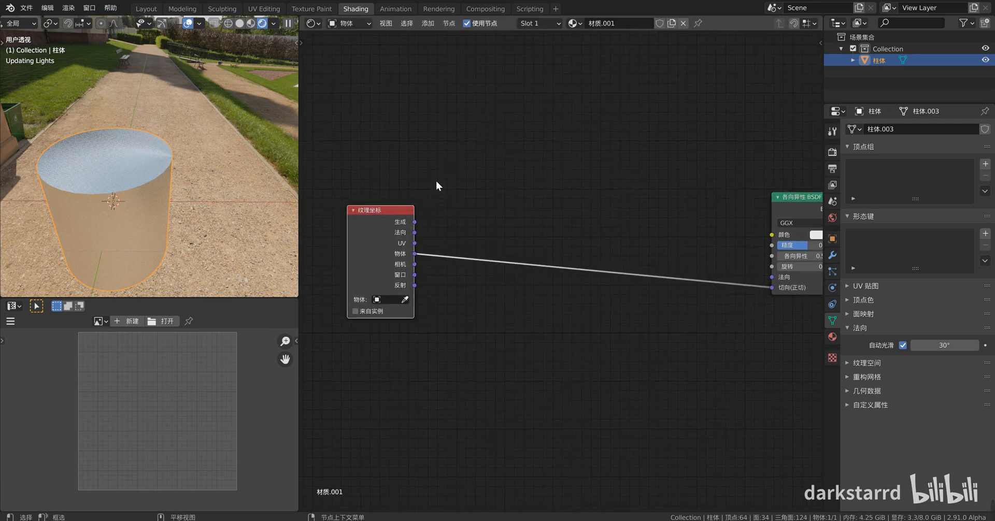
- Insert Separate XYZ and Combine XYZ nodes into the link between the Object texture coordinates and the BSDF's Tangent input
key("shift+a")
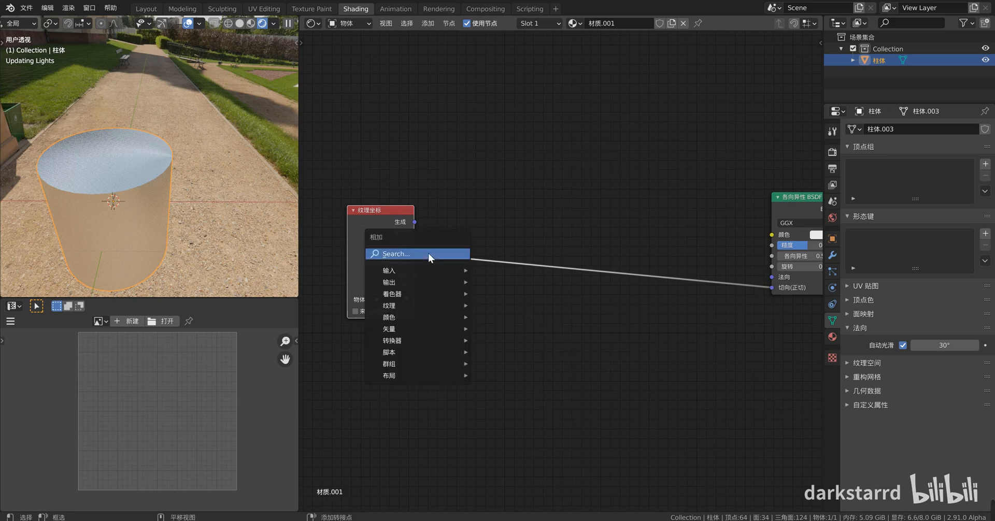
mouse_move(441, 339)
left_click(514, 314)
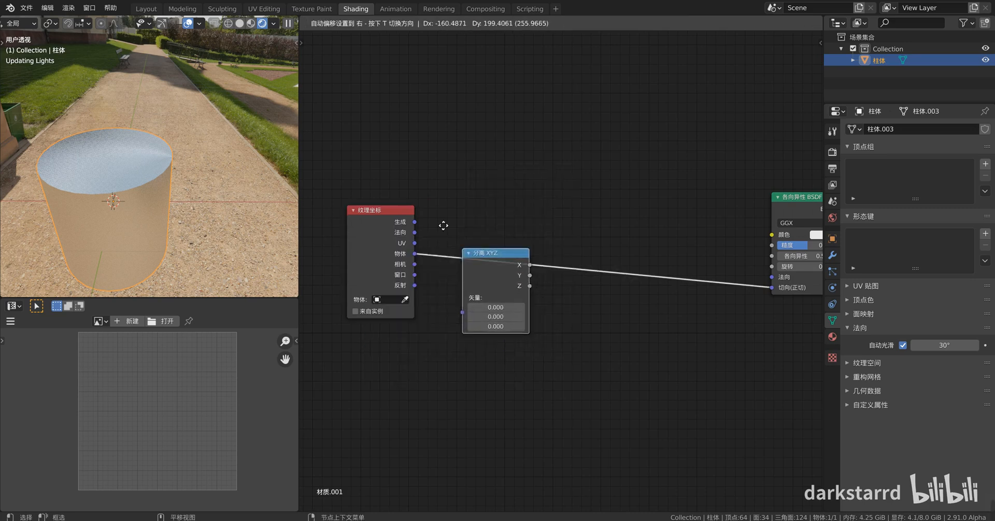
left_click(463, 234)
key("shift+a")
mouse_move(465, 235)
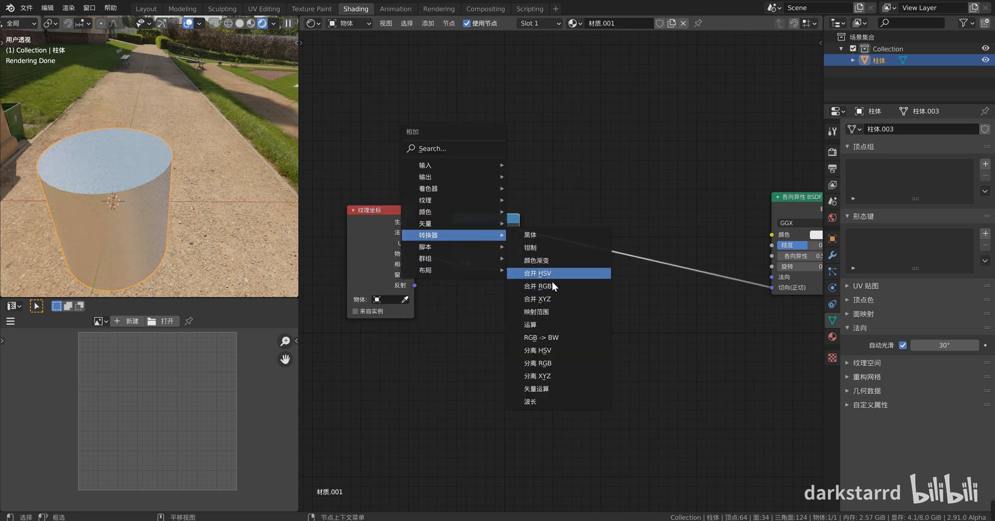
left_click(549, 299)
left_click(573, 219)
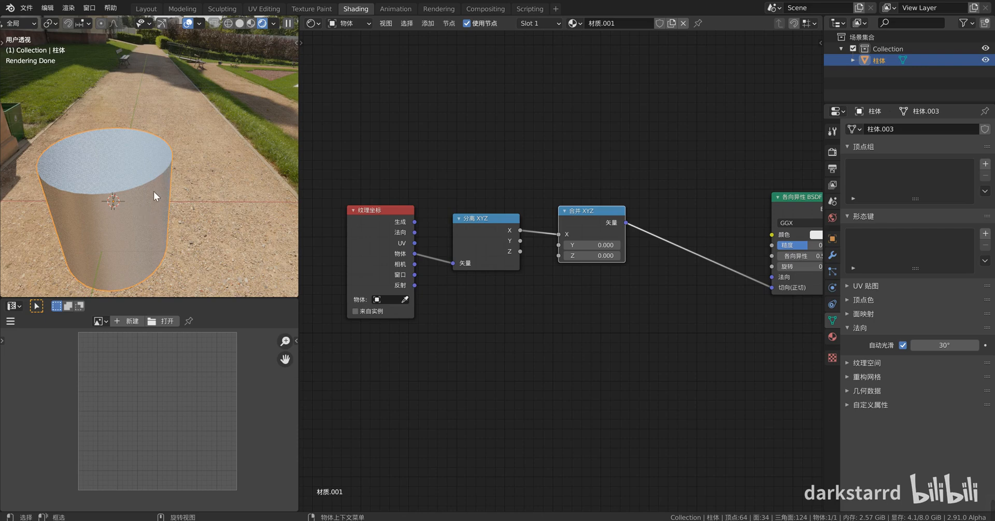
- Link Separate XYZ's Y output to Combine XYZ's Y input and preview the Combine XYZ result on the cylinder
left_click_drag(484, 218, 558, 245)
left_click_drag(584, 214, 548, 210)
left_click(548, 210, "ctrl+shift")
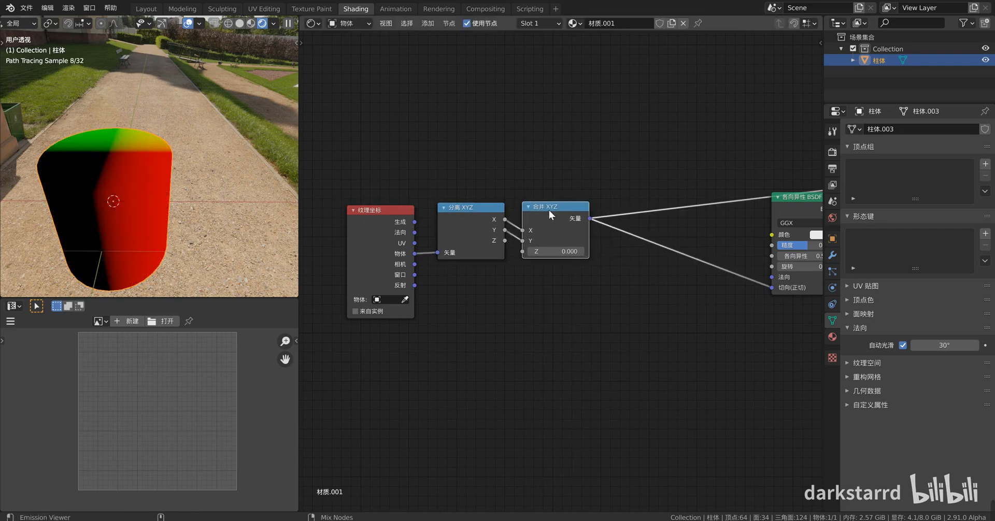
mouse_move(151, 203)
middle_mouse_down()
mouse_move(125, 173)
mouse_move(145, 193)
middle_mouse_up()
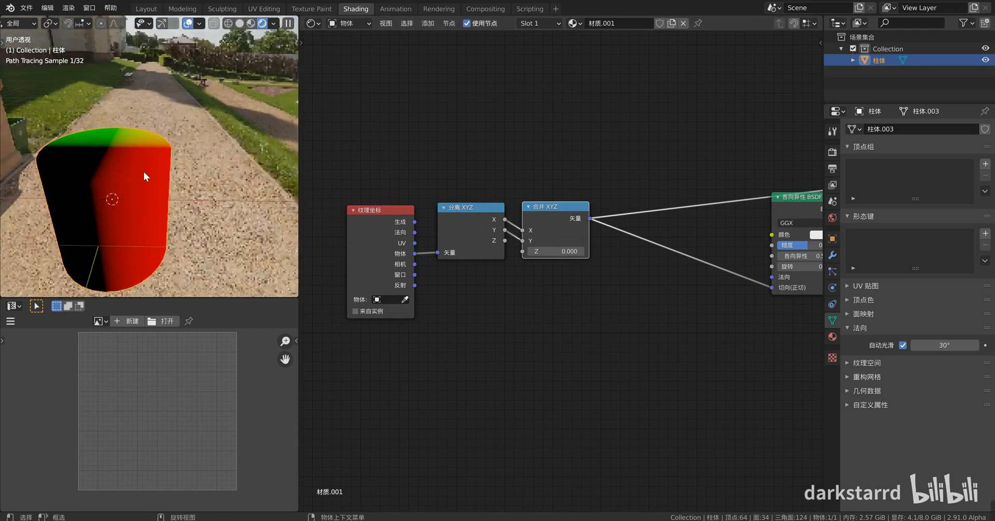
- Insert a Vector Math node set to Normalize into the preview link after Combine XYZ and inspect the cylinder
middle_click_drag(704, 276, 612, 272)
key("shift+a")
mouse_move(492, 178)
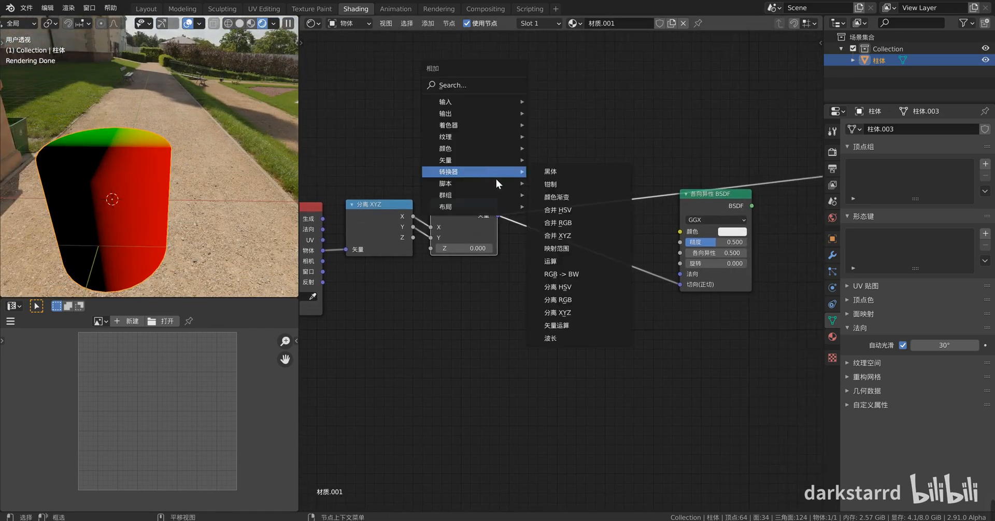
left_click(576, 318)
left_click(574, 182)
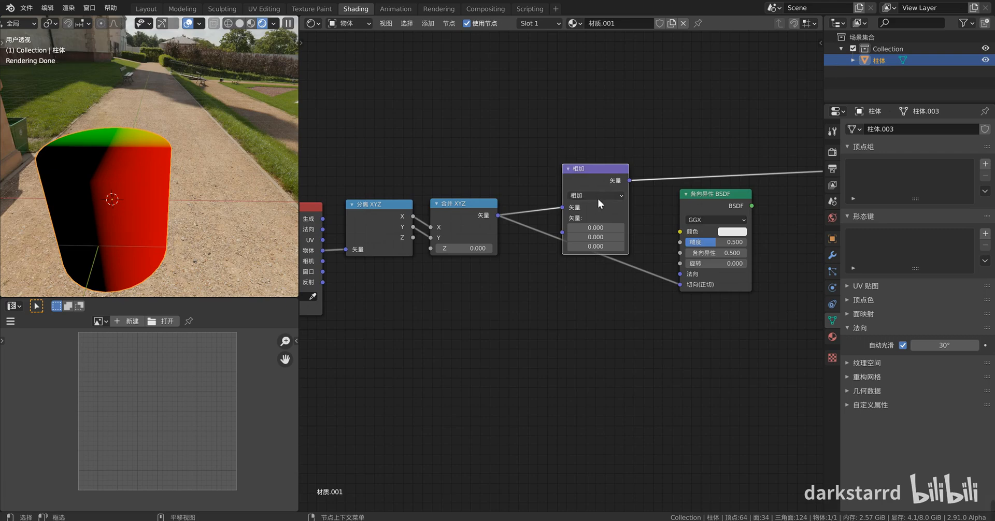
left_click(596, 195)
left_click(583, 333)
left_click_drag(601, 166, 563, 170)
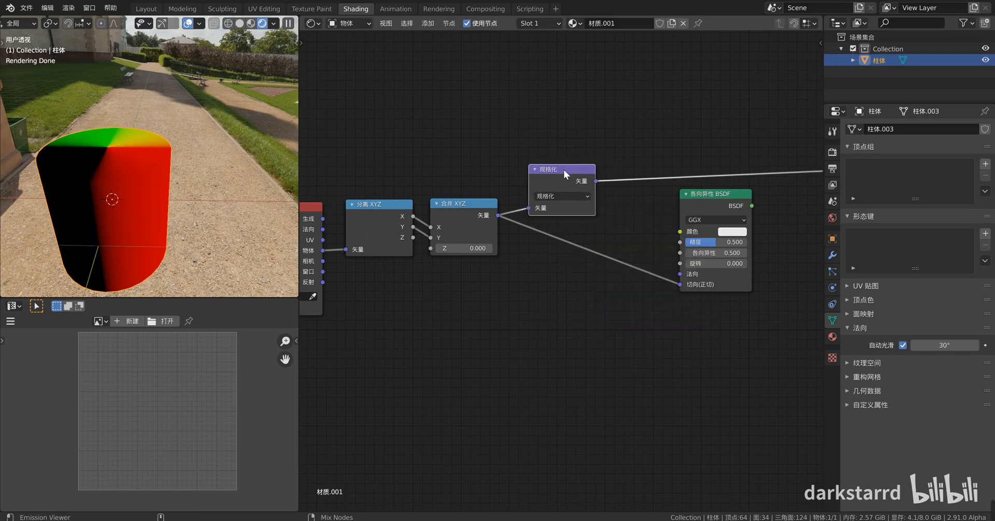
middle_click_drag(241, 104, 174, 149)
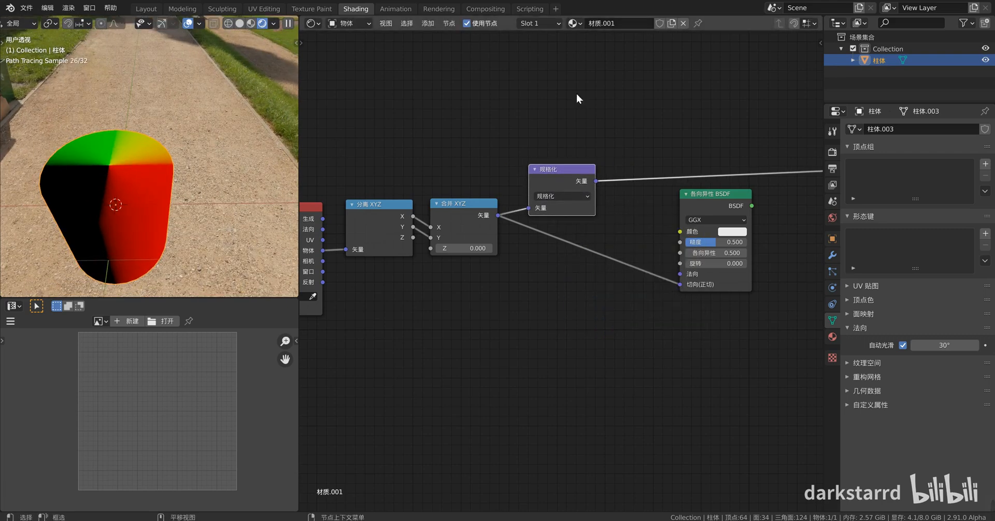
- Add a Tangent node above the node chain and preview its radial Z output on the cylinder
key("shift+a")
mouse_move(525, 45)
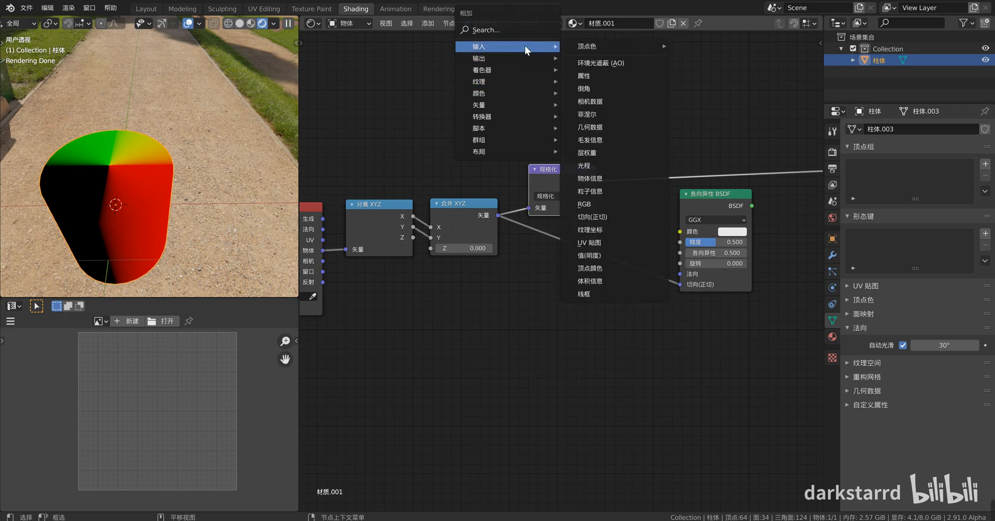
left_click(616, 219)
left_click(433, 98)
left_click(433, 98, "ctrl+shift")
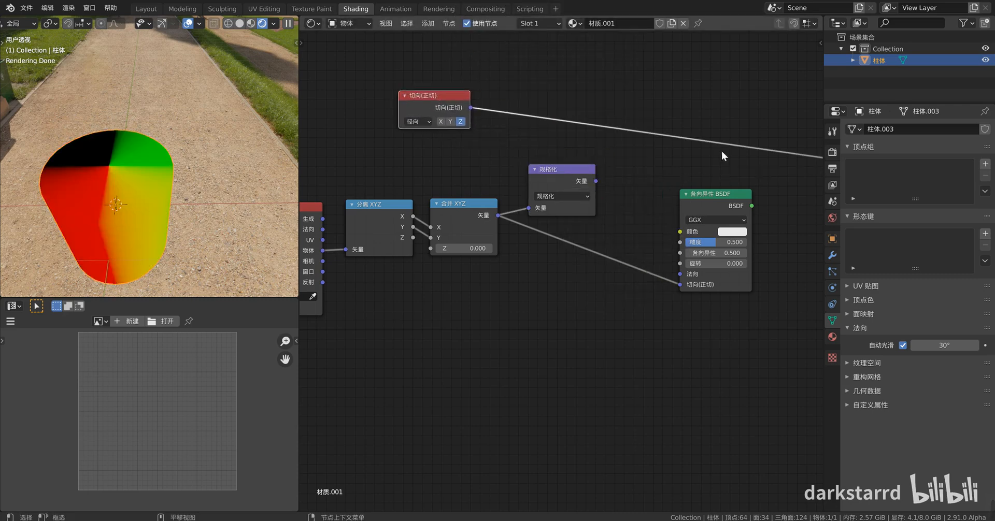
- Compare the Normalize output with the radial Tangent output by alternating their previews on the cylinder
left_click(565, 178, "ctrl+shift")
left_click(459, 108, "ctrl+shift")
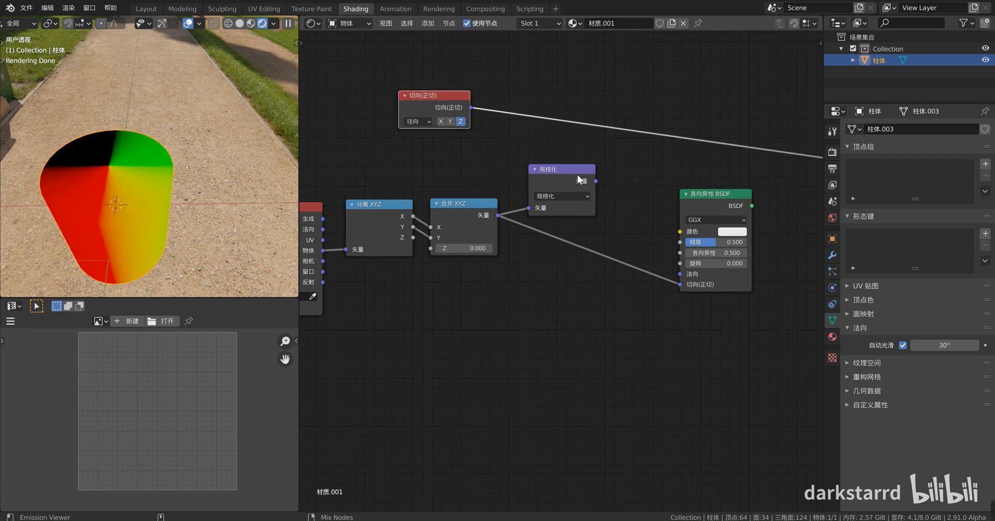
left_click(577, 175, "ctrl+shift")
left_click(447, 99, "ctrl+shift")
left_click(583, 175, "ctrl+shift")
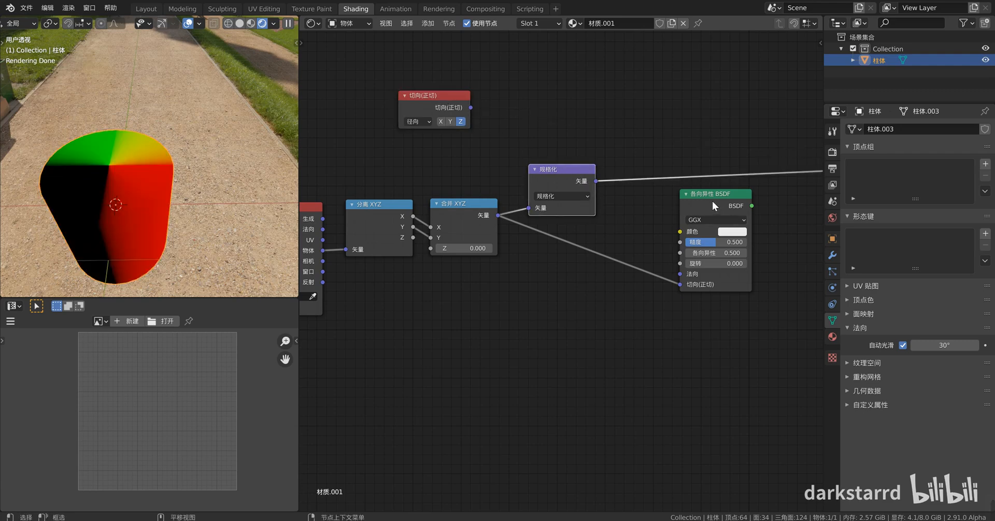
- Move the Anisotropic BSDF aside and insert a Mapping node into the preview link after the Normalize node
left_click_drag(712, 201, 783, 263)
key("shift+a")
mouse_move(662, 231)
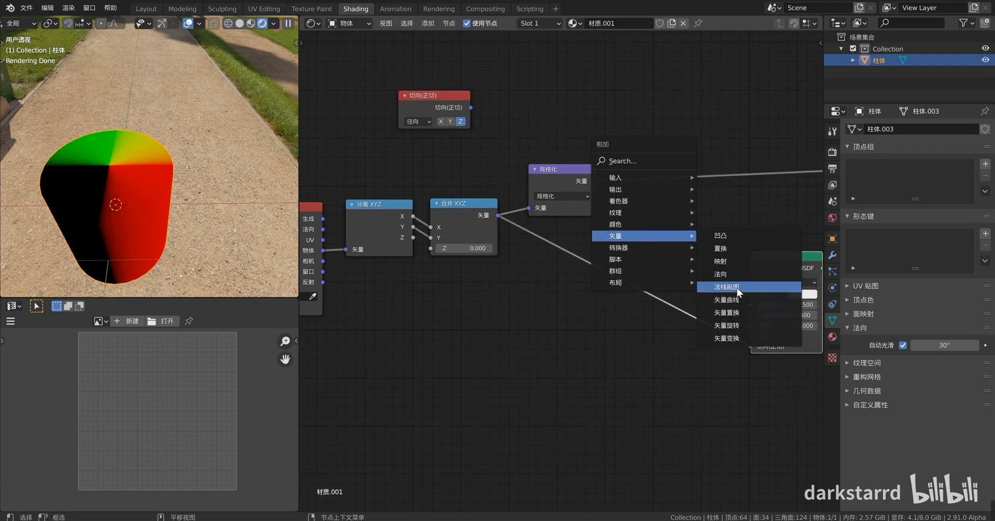
left_click(735, 262)
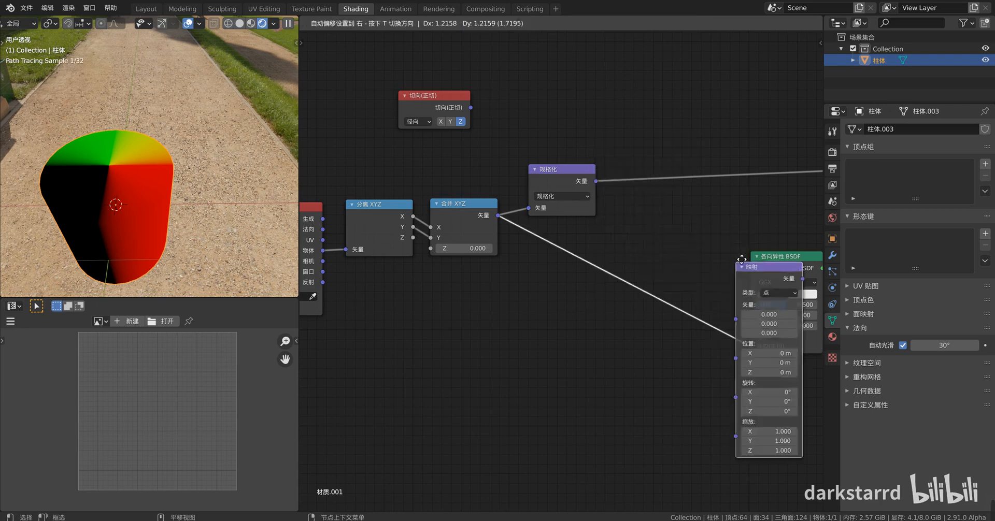
left_click(642, 111)
- Try a Z rotation of 180° on the Mapping node and compare its preview with the Tangent node
left_click_drag(675, 234, 729, 234)
left_click(674, 232)
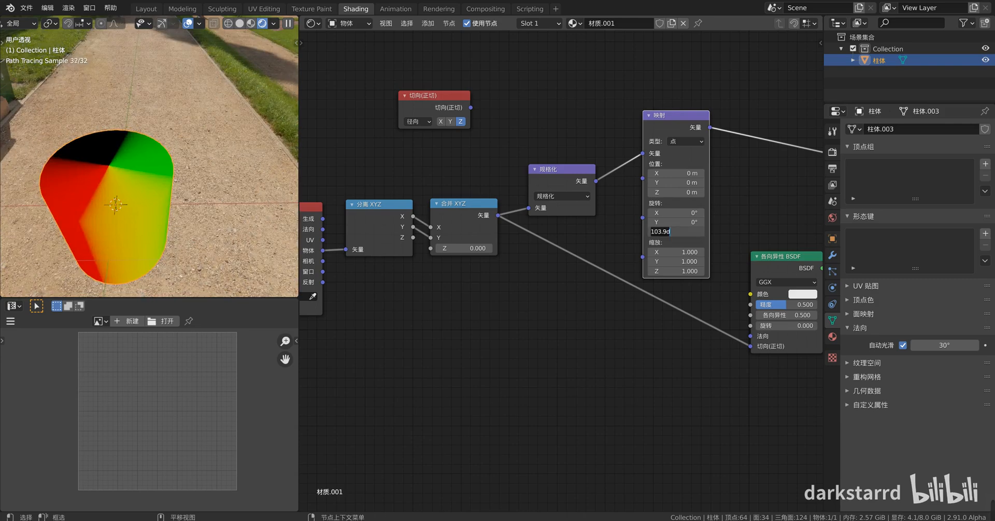
type("180")
key("Return")
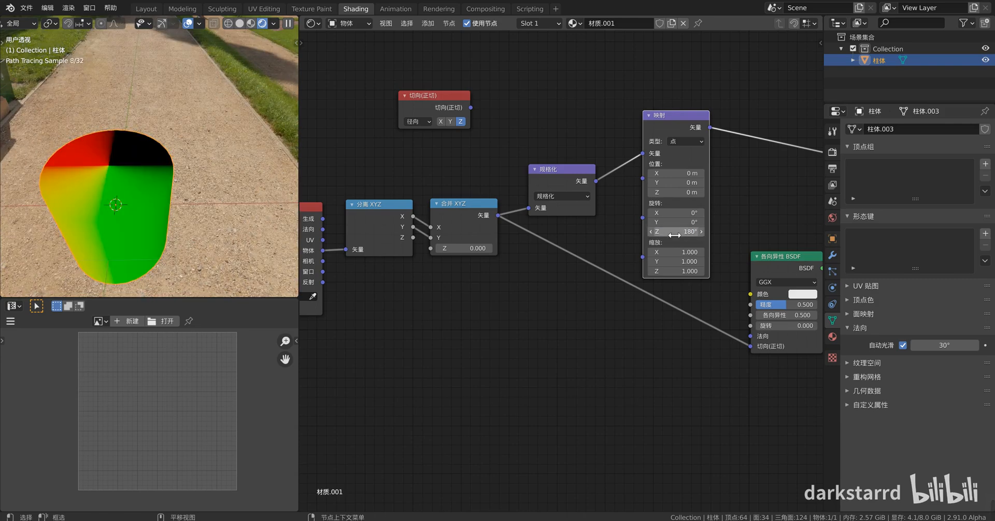
left_click(443, 96, "ctrl+shift")
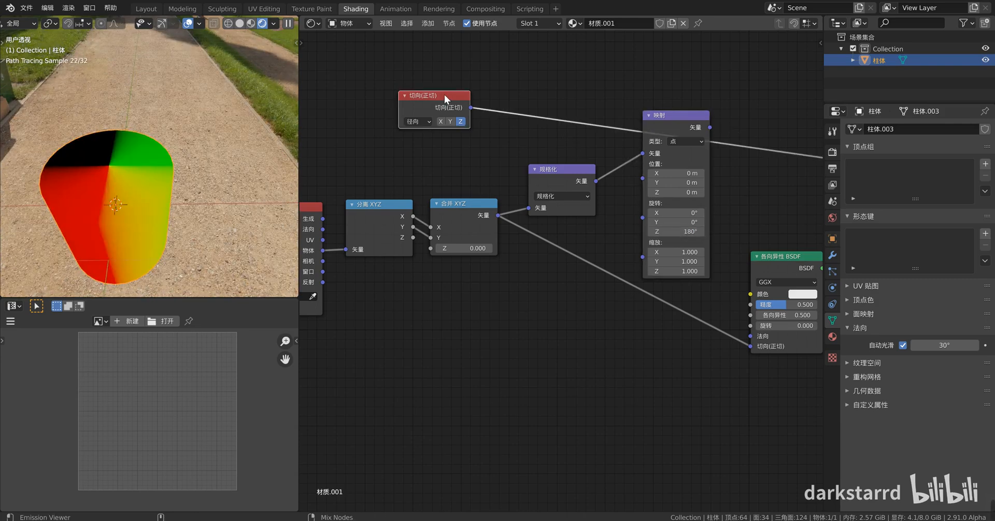
left_click(672, 116, "ctrl+shift")
- Set the Mapping node's Z rotation to 90° and compare its preview with the Tangent node
left_click(674, 232)
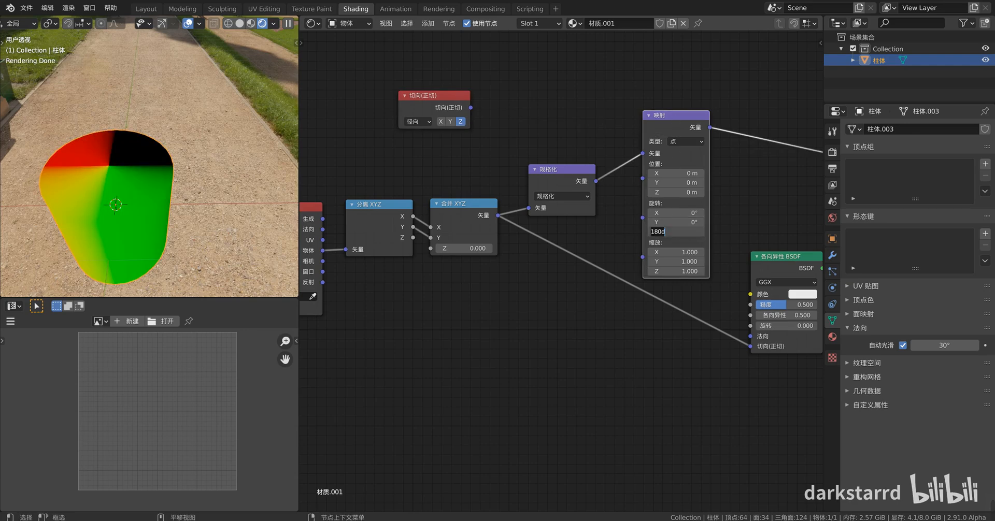
type("90")
key("Return")
left_click(447, 99, "ctrl+shift")
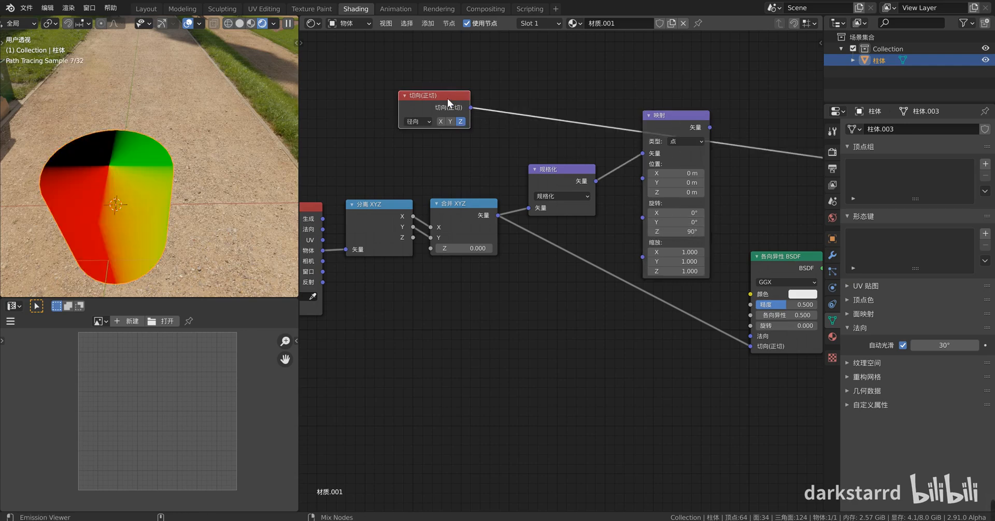
left_click(694, 115, "ctrl+shift")
left_click(435, 97, "ctrl+shift")
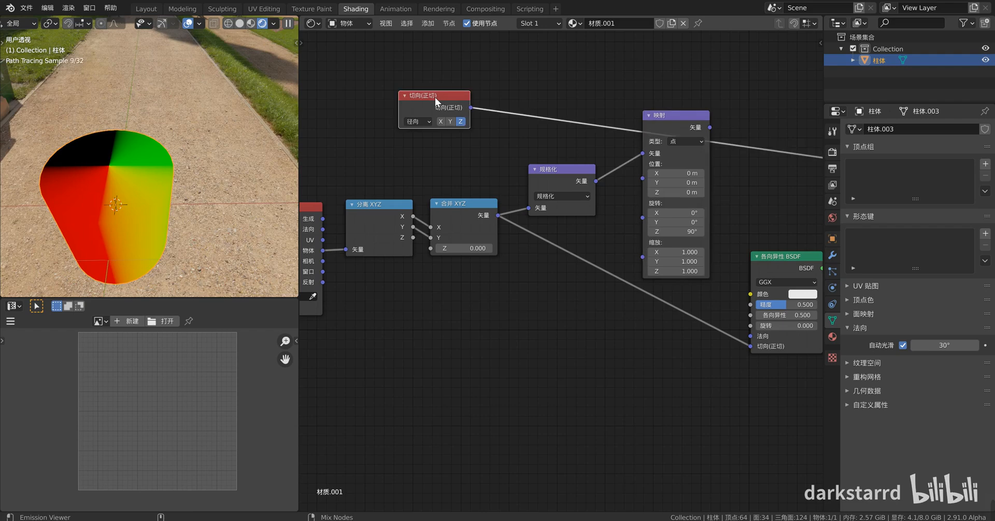
left_click(683, 118, "ctrl+shift")
- Try to set the previously deleted empty as the Texture Coordinate node's reference object
middle_click_drag(428, 210, 586, 191)
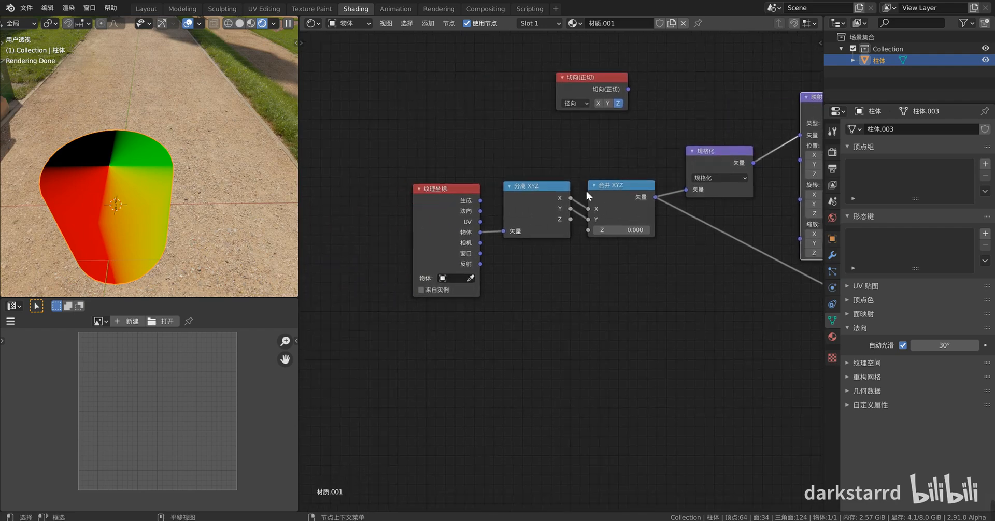
left_click(461, 280)
left_click(466, 302)
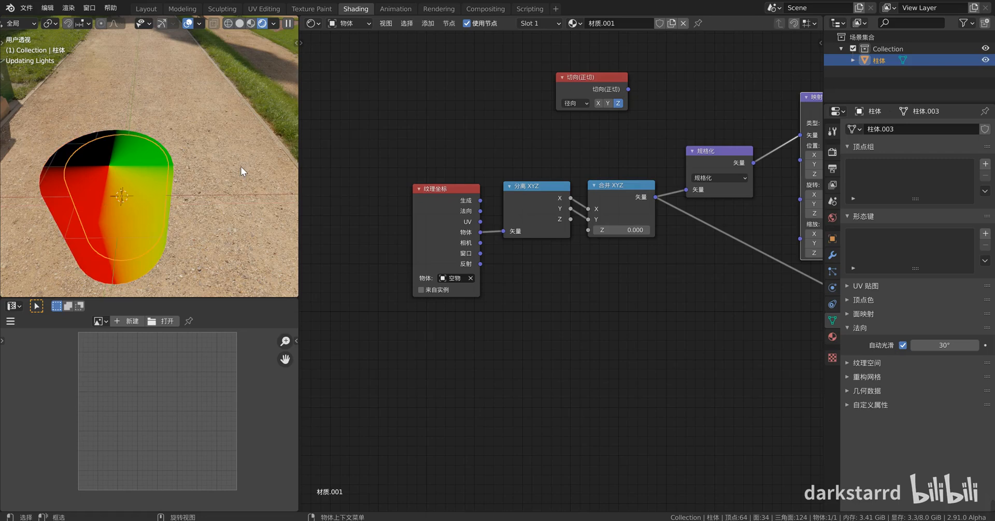
- Add a plain-axes empty to the scene and move it above the cylinder
key("shift+a")
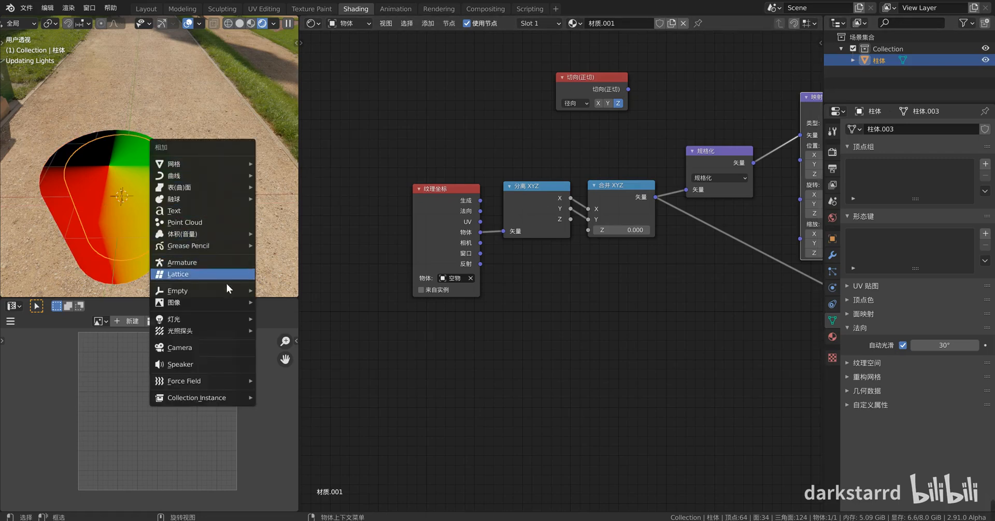
mouse_move(243, 291)
left_click(280, 287)
key("g")
left_click(166, 147)
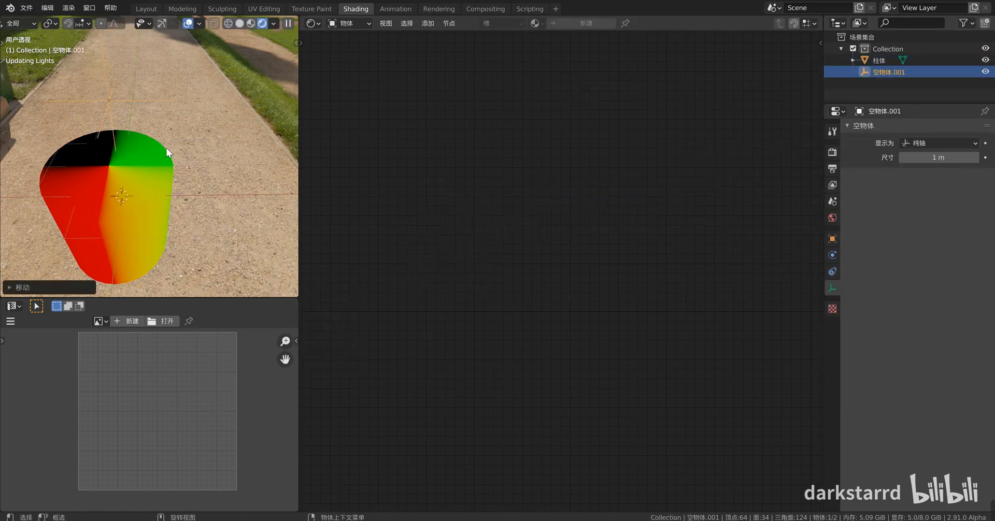
- Set the new empty as the reference object of the cylinder material's Texture Coordinate node
left_click(165, 147)
left_click(471, 278)
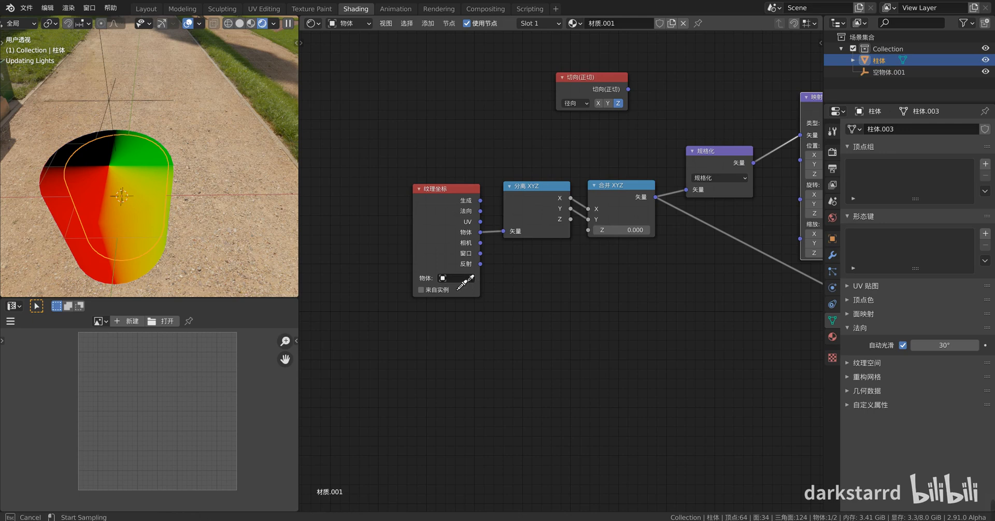
left_click(454, 278)
left_click(453, 303)
- Move the new empty within the XY plane away from the cylinder's central axis
left_click(108, 102)
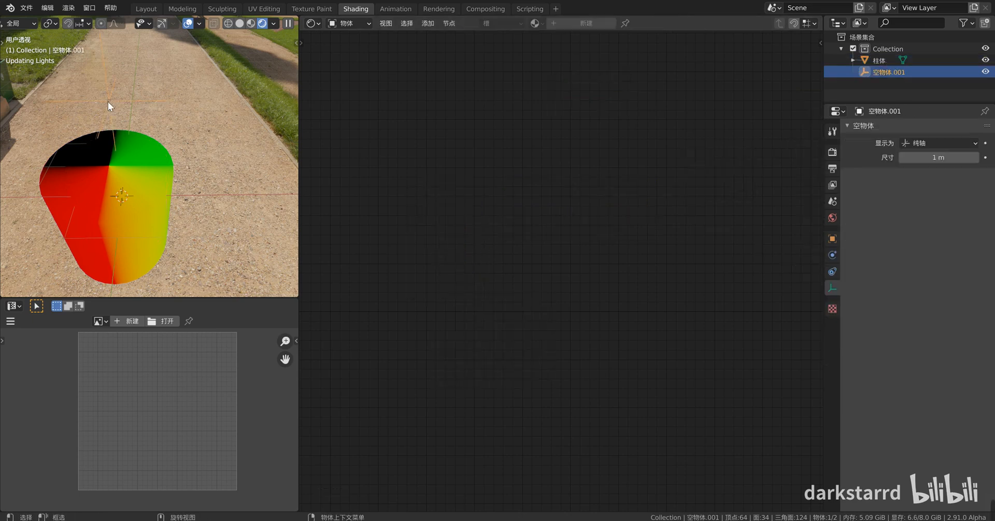
key("g")
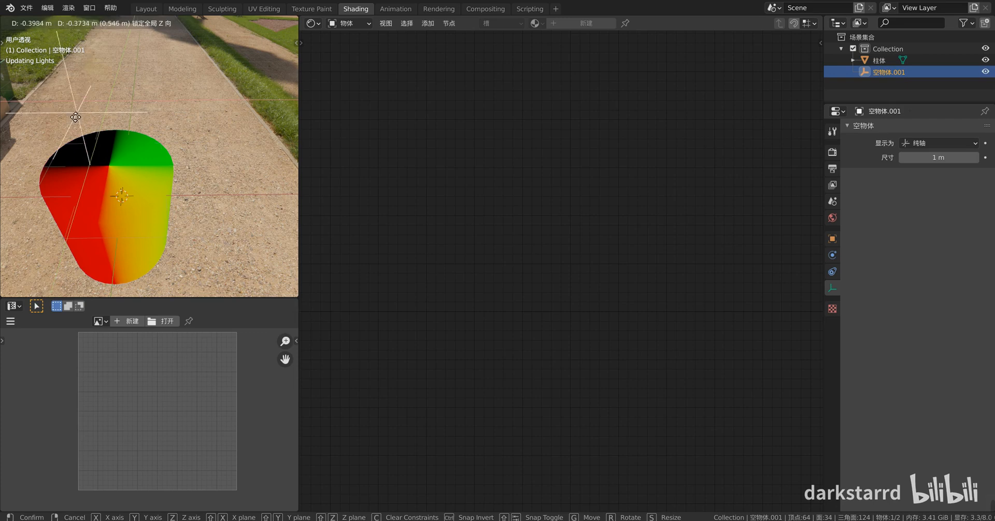
left_click(79, 104)
key("g")
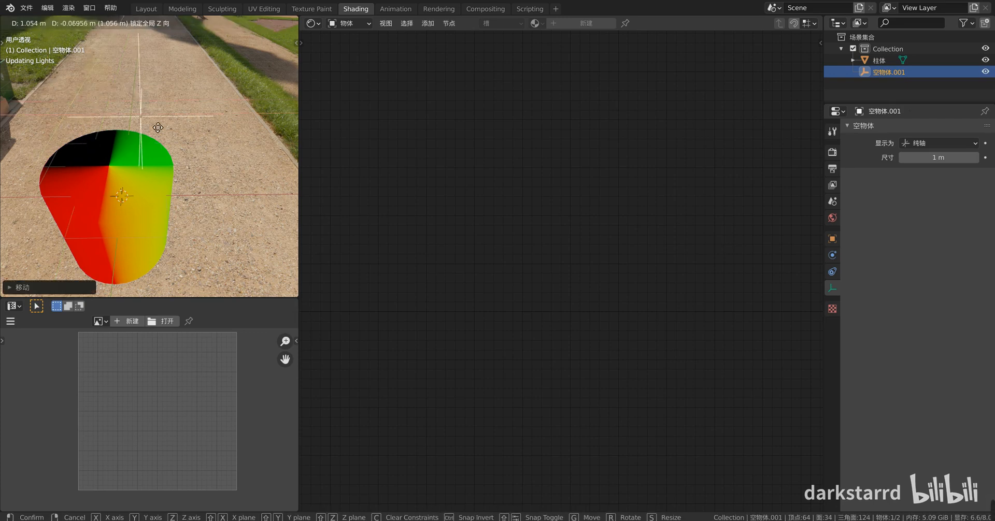
key("Escape")
- Try moving the empty within the XY plane across the top of the cylinder
left_click(157, 175)
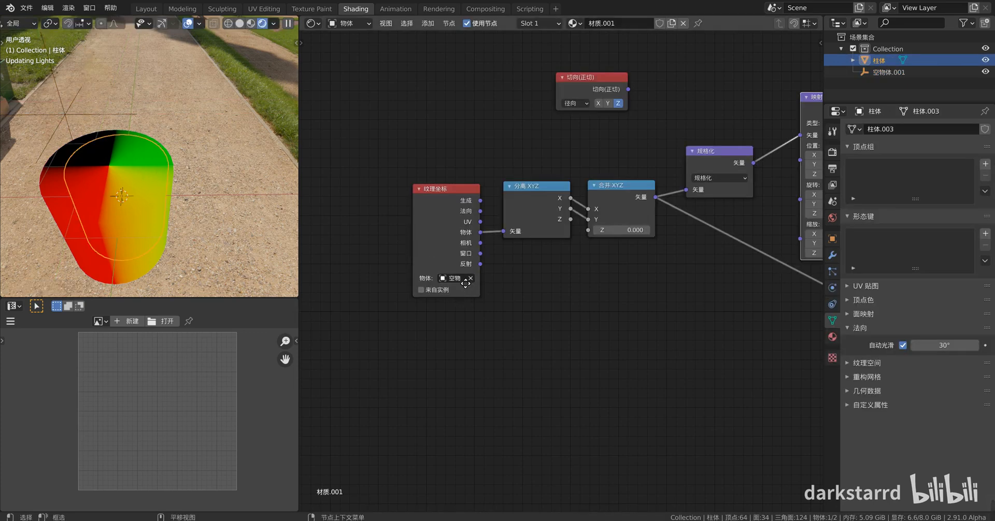
middle_click_drag(459, 278, 453, 279)
middle_click_drag(180, 196, 187, 144)
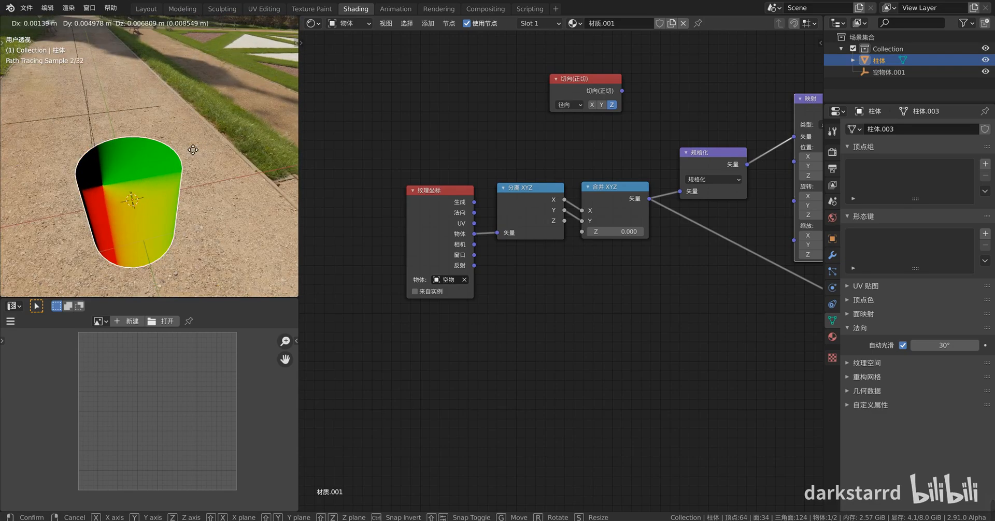
left_click(116, 108)
key("g")
key("z")
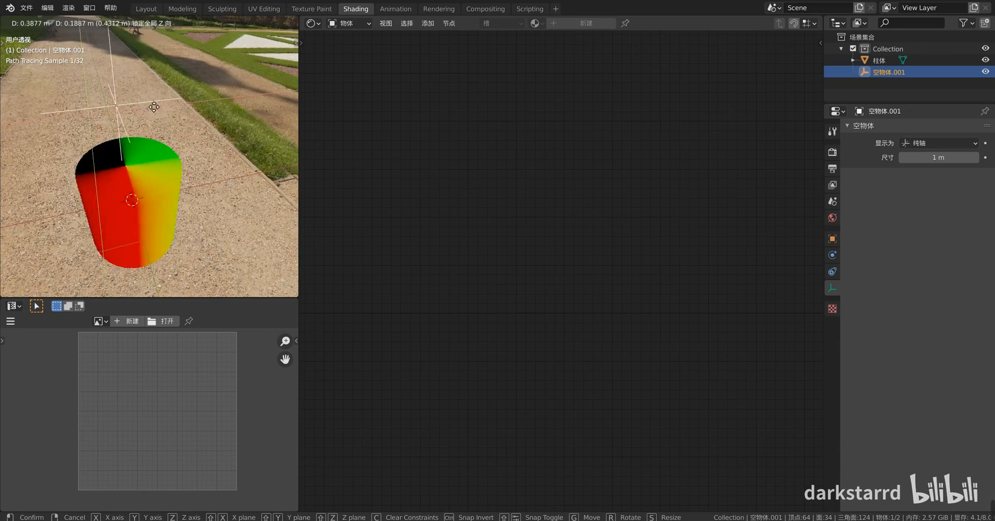
left_click(156, 102)
left_click(147, 183)
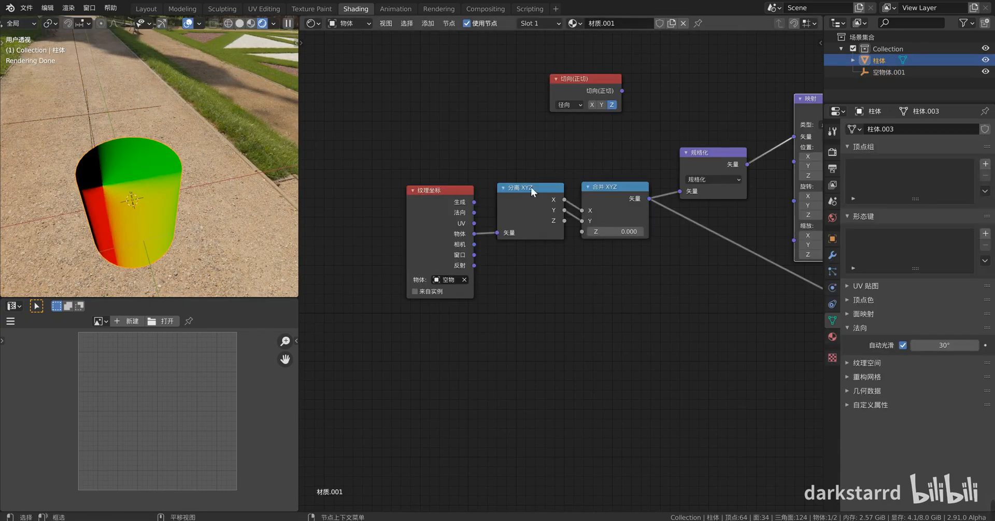
- Move the empty within the XY plane to roughly the cylinder's central axis
left_click(119, 114)
key("g")
key("z")
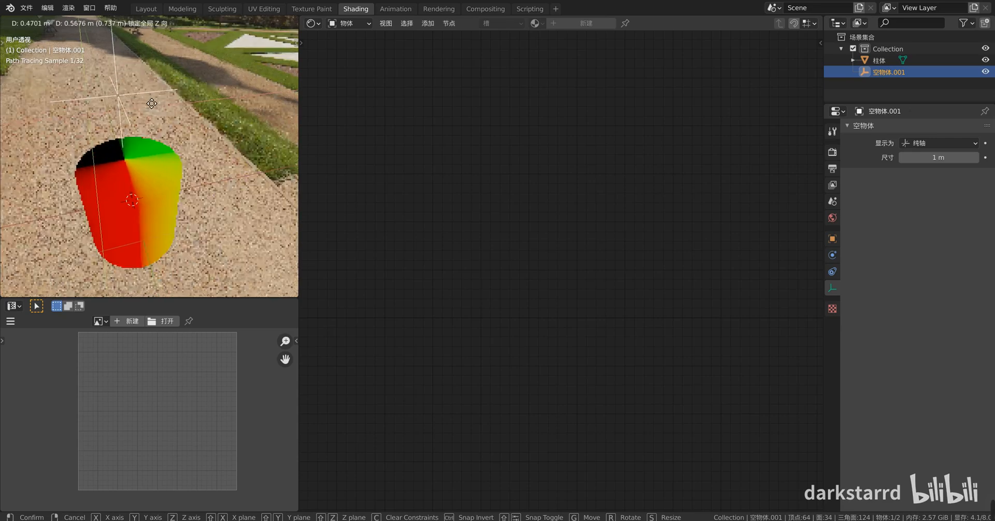
left_click(154, 101)
middle_click_drag(154, 101, 139, 169)
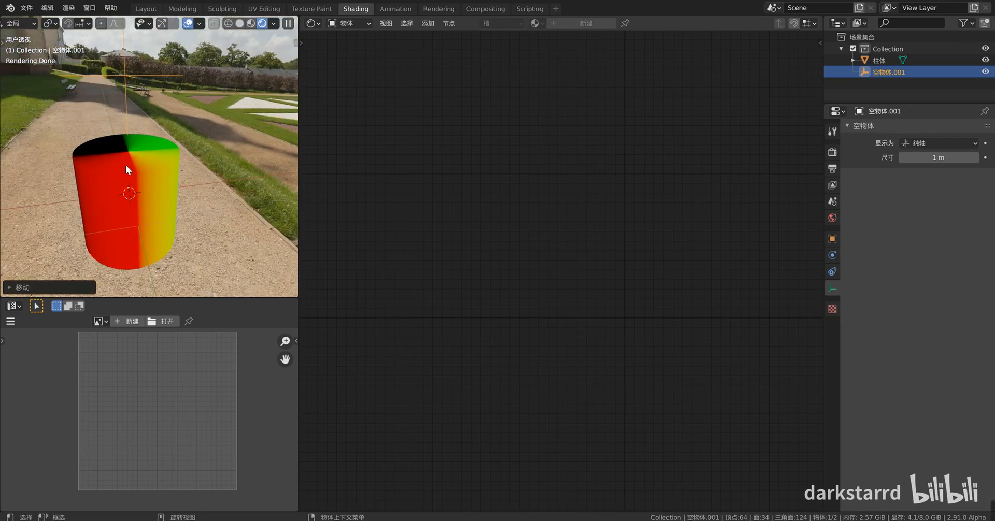
mouse_move(168, 153)
middle_mouse_down()
mouse_move(135, 161)
mouse_move(163, 148)
middle_mouse_up()
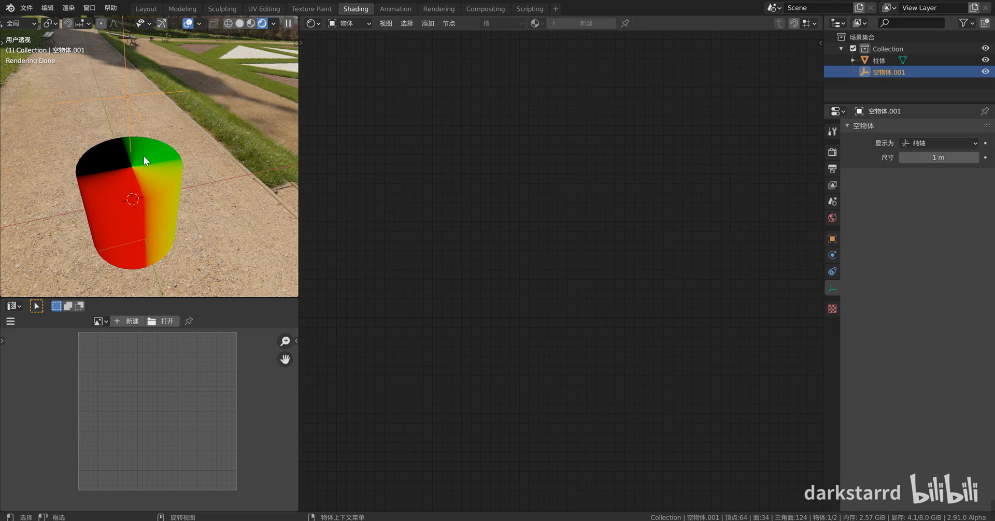
- Select the cylinder and rearrange its material's nodes, shifting the Tangent node and the Normalize node to tidier positions
left_click(153, 186)
left_click_drag(544, 96, 486, 103)
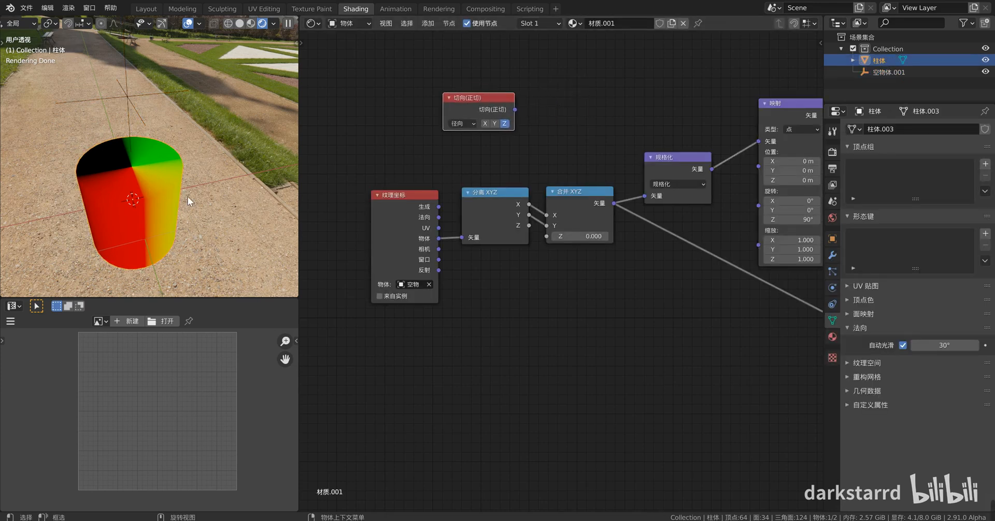
middle_click_drag(571, 124, 507, 167)
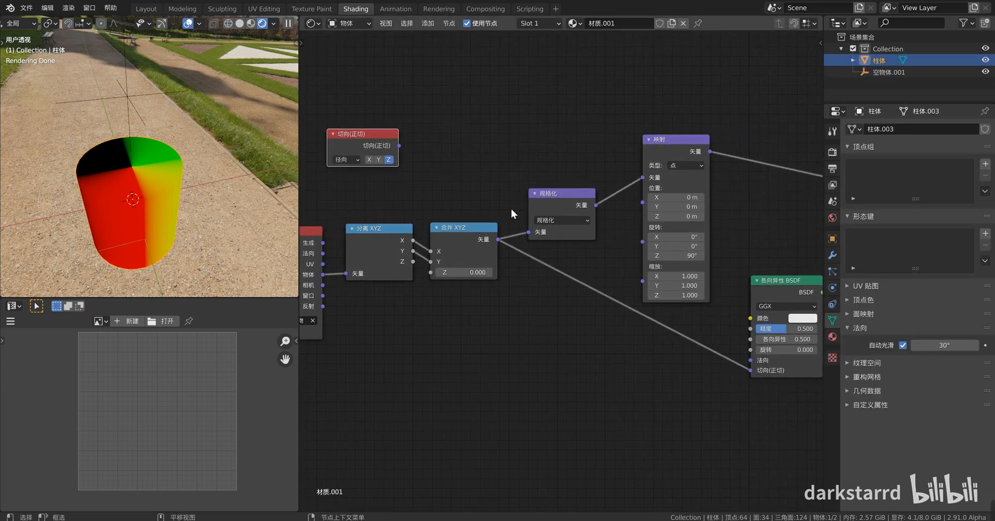
left_click_drag(574, 196, 564, 213)
middle_click_drag(337, 277, 394, 265)
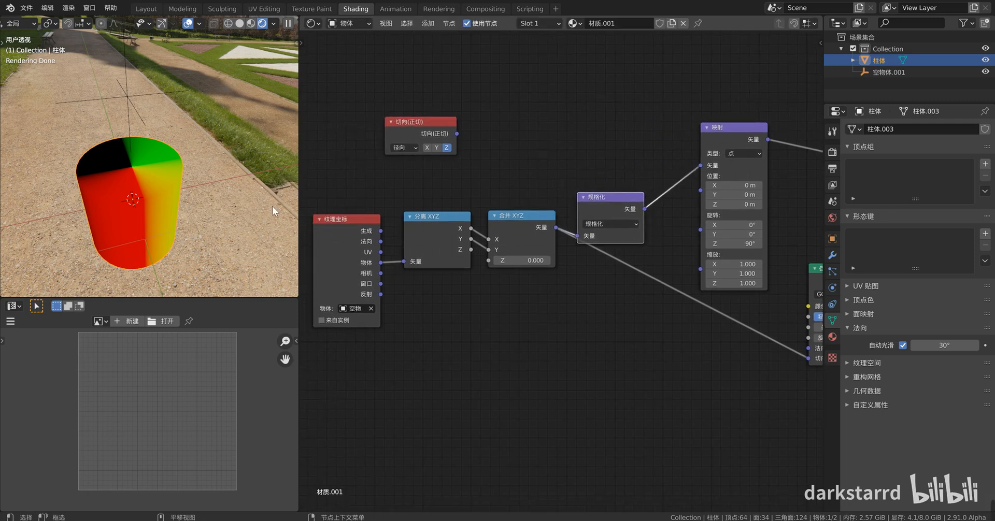
middle_click_drag(561, 173, 415, 184)
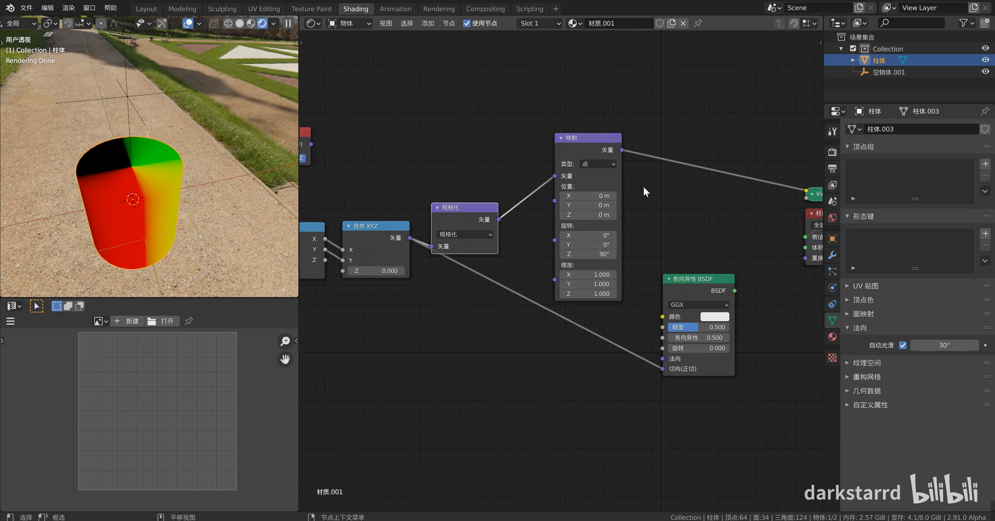
- Connect the Mapping node's vector to the Anisotropic BSDF's Tangent input, preview the BSDF, and place it beside the Material Output
left_click_drag(621, 150, 661, 369)
left_click(701, 278, "ctrl+shift")
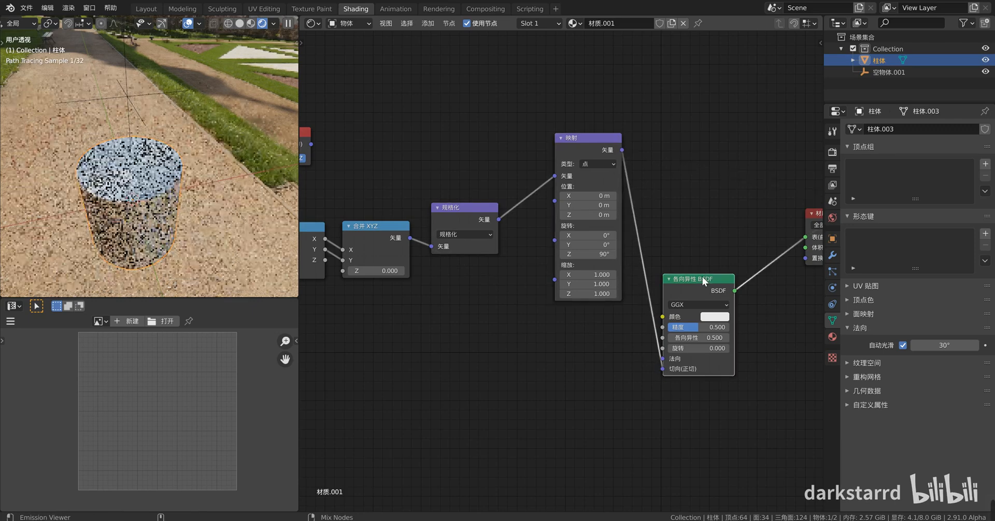
left_click_drag(697, 279, 731, 191)
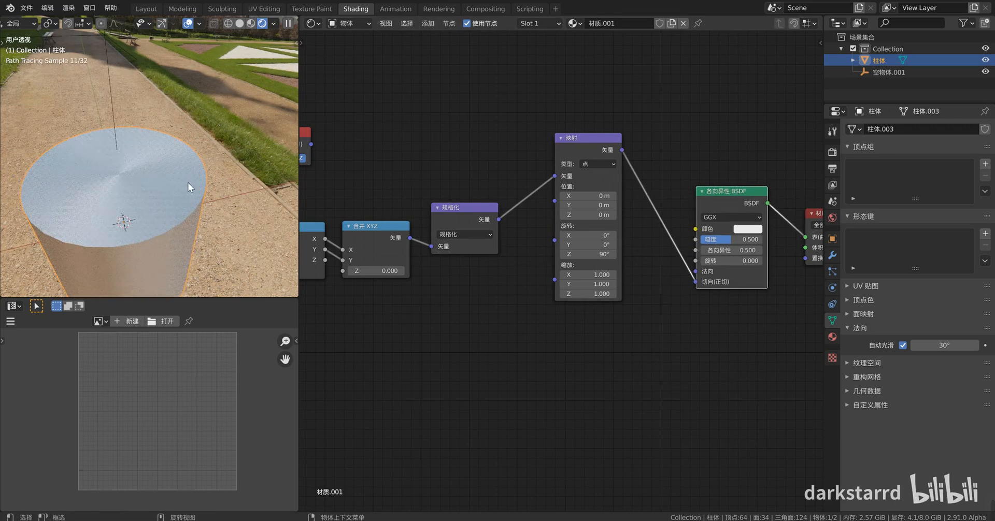
- Preview the Normalize node's output on the cylinder and move the Mapping node below the Anisotropic BSDF
left_click(482, 219, "ctrl+shift")
left_click_drag(576, 138, 690, 324)
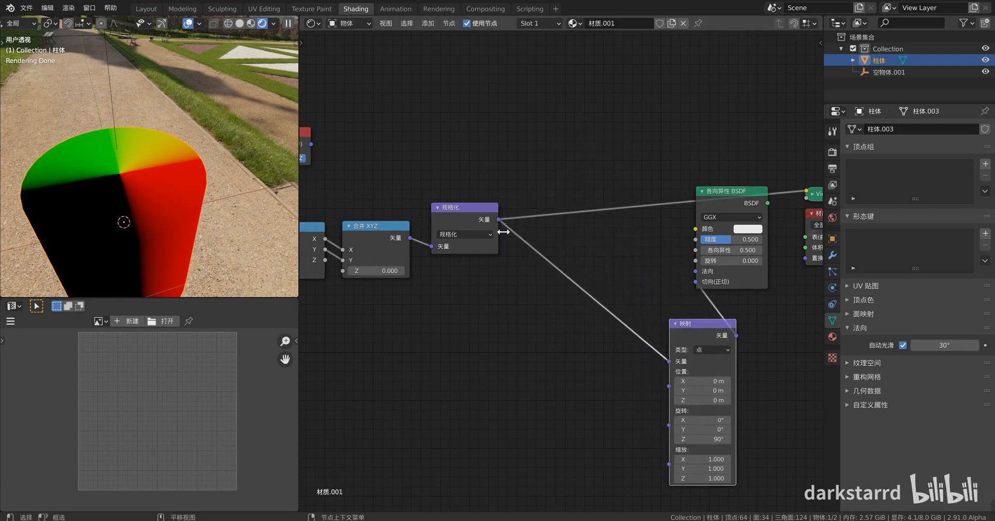
scroll(244, 169, "down", 3)
left_click(145, 110)
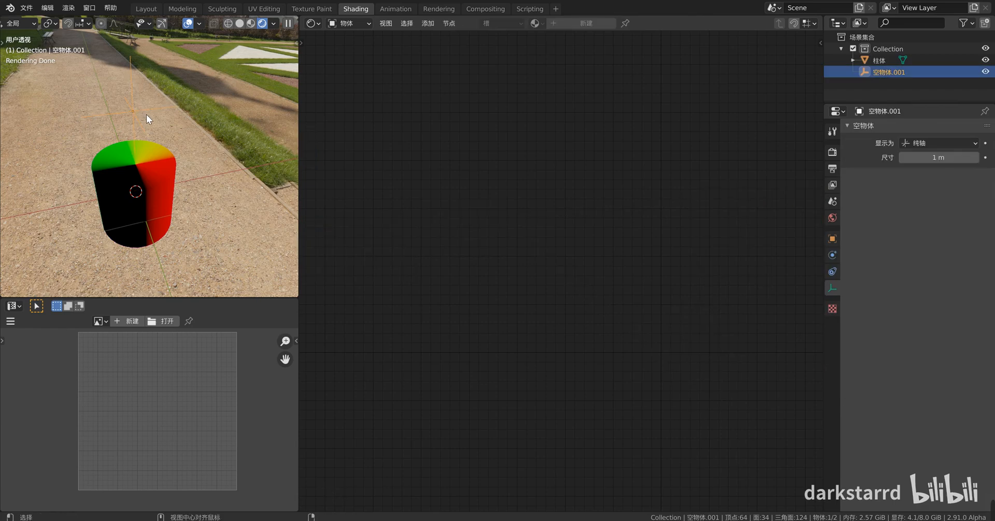
left_click(160, 173)
left_click(481, 202)
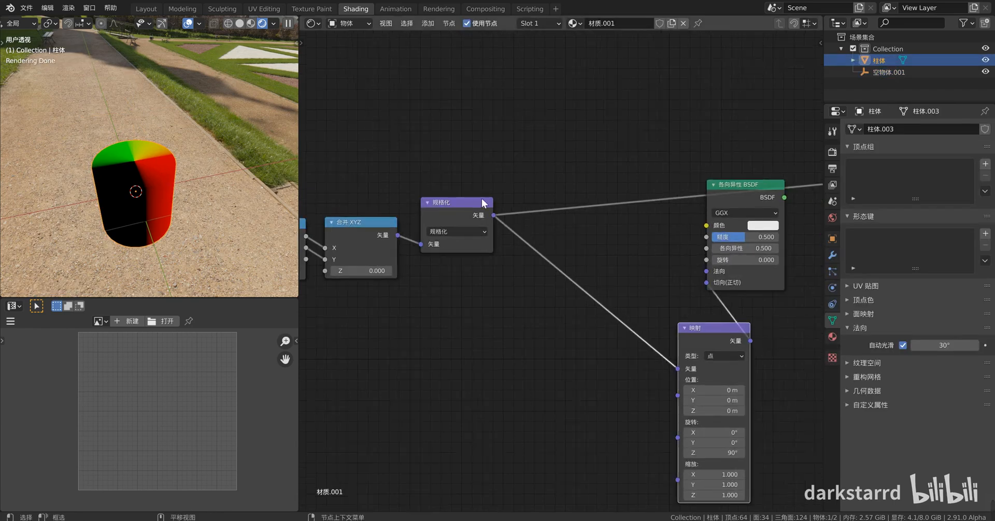
left_click_drag(480, 202, 467, 211)
- Insert a Vector Math node set to Add between the Normalize node and the Viewer, and place it above the link
scroll(506, 222, "down", 4, "ctrl")
key("shift+a")
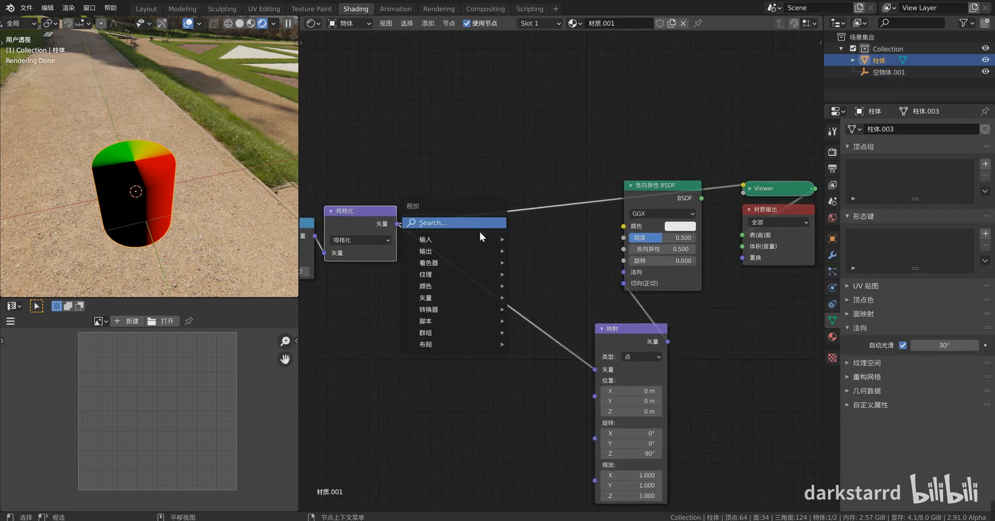
mouse_move(484, 307)
left_click(570, 458)
left_click(478, 192)
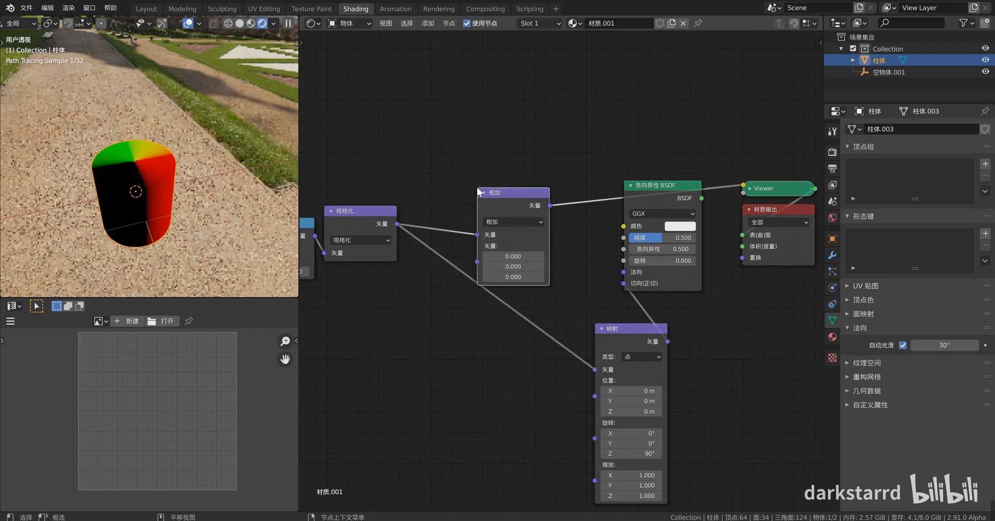
left_click_drag(478, 191, 440, 133)
- Set the X and Y components of the Add node's second vector to 1
left_click(469, 197)
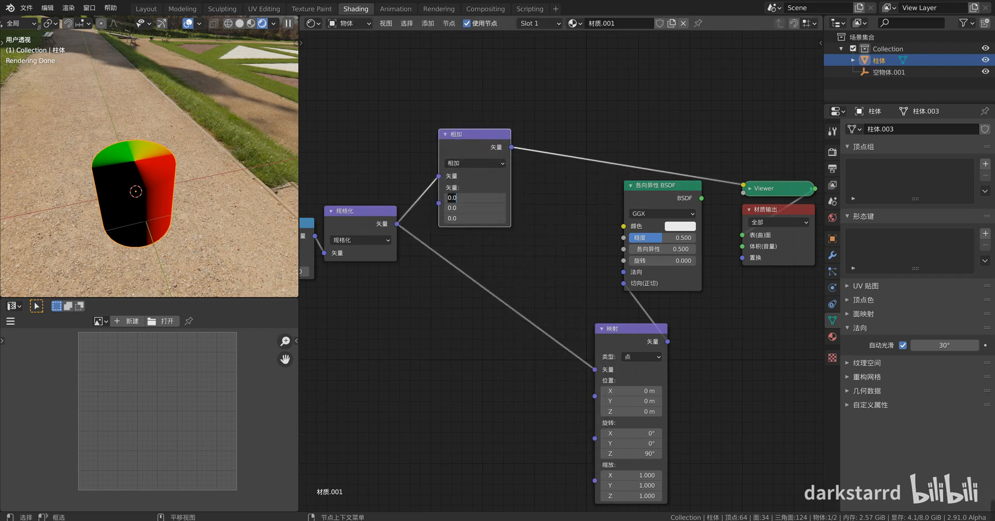
key("Escape")
left_click(471, 198)
key("Escape")
left_click_drag(470, 198, 470, 207)
type("1")
key("Return")
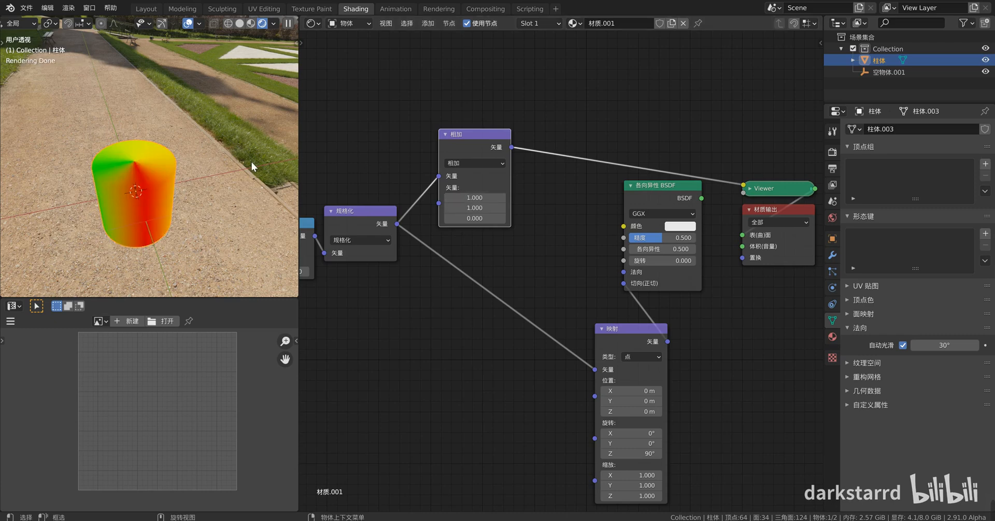
- Detach the Add node and insert it between the Texture Coordinate's Object output and Separate XYZ, moving the Texture Coordinate node aside
middle_click_drag(591, 241, 823, 242)
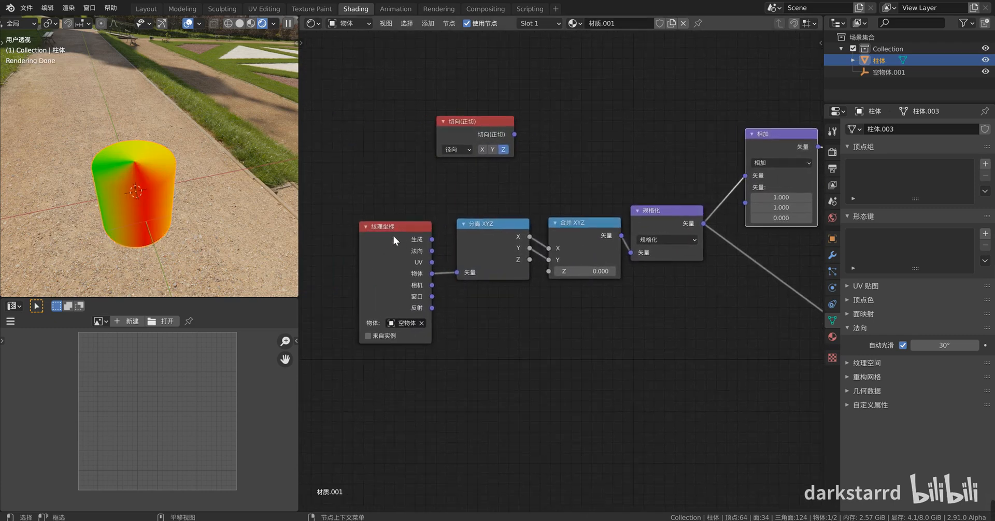
left_click_drag(394, 239, 310, 224)
middle_click_drag(422, 231, 510, 231)
middle_click_drag(743, 163, 608, 171)
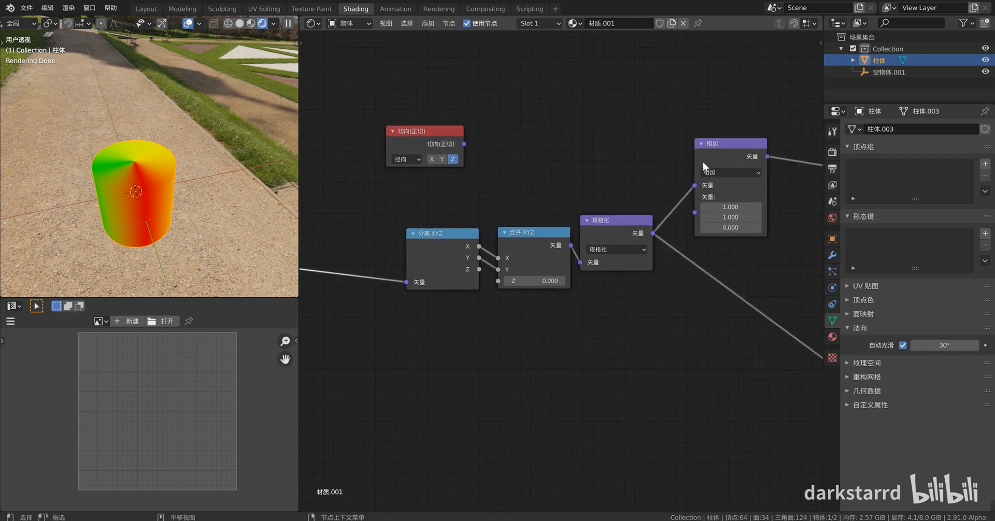
left_click_drag(725, 152, 365, 239, "alt")
middle_click_drag(383, 243, 461, 242)
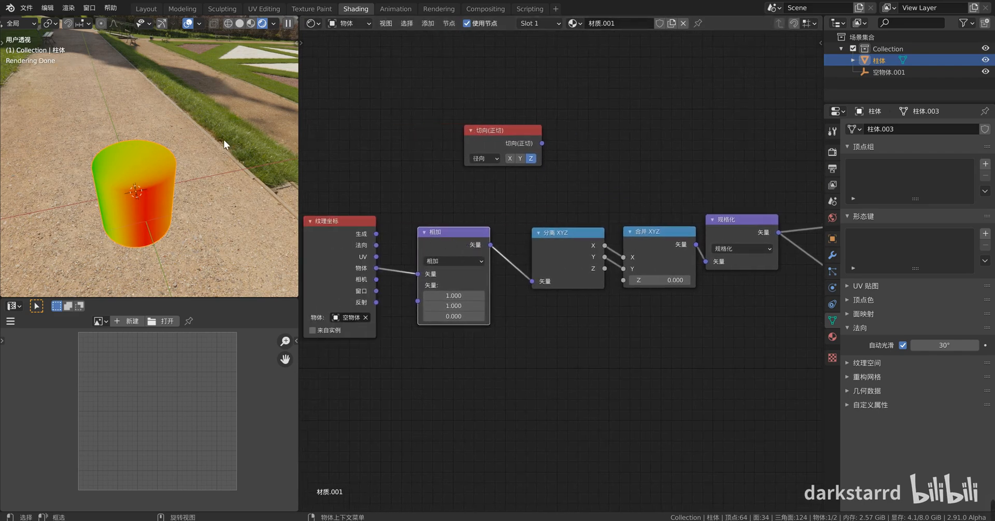
- View the cylinder from the top and shift the Separate XYZ, Combine XYZ and Normalize nodes together away from the Add node
key("KP_7")
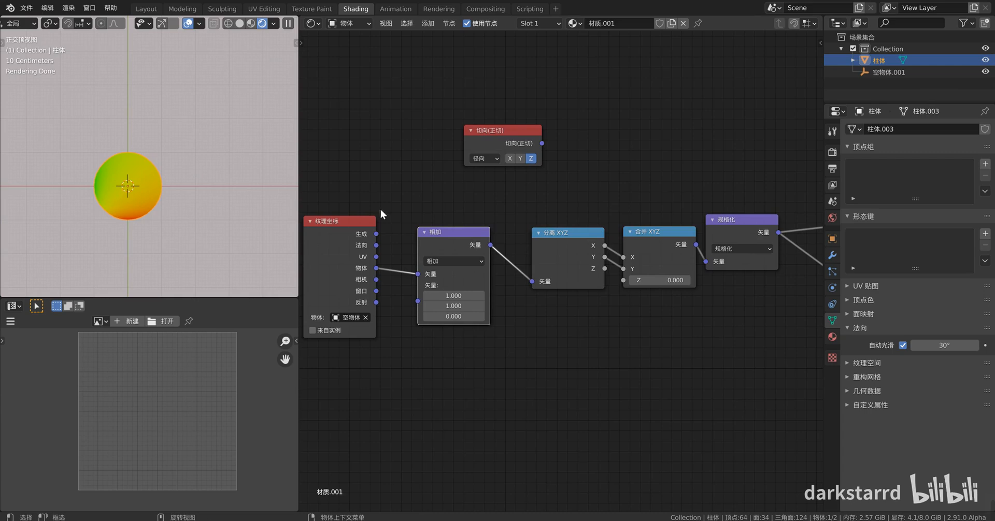
left_click_drag(746, 185, 597, 280)
key("g")
left_click(687, 293)
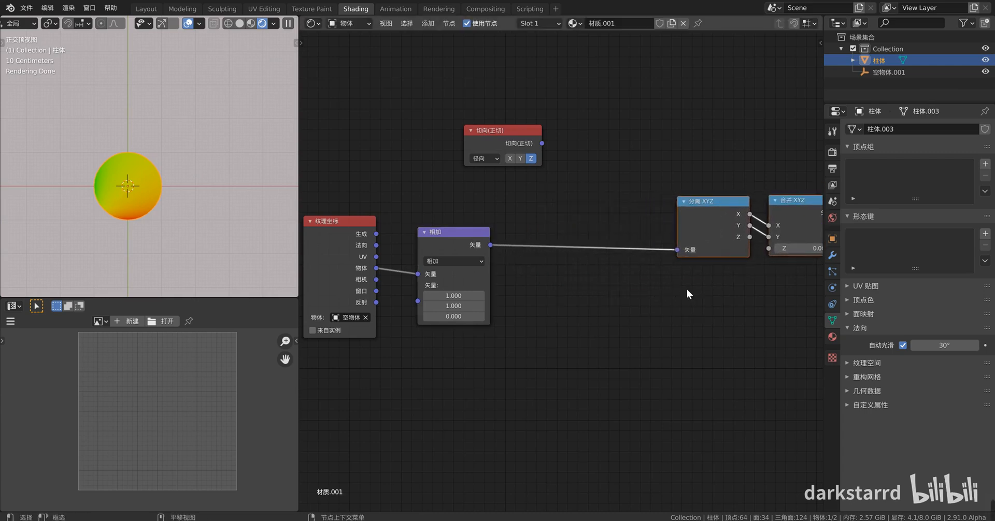
- Delete every object in the scene and add a plane mesh
middle_click_drag(141, 207, 138, 156)
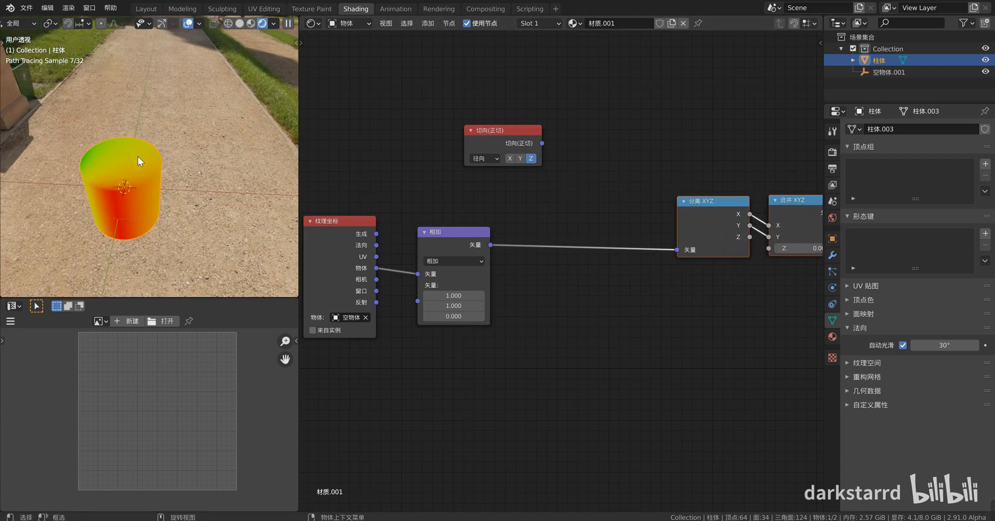
key("a")
mouse_move(138, 157)
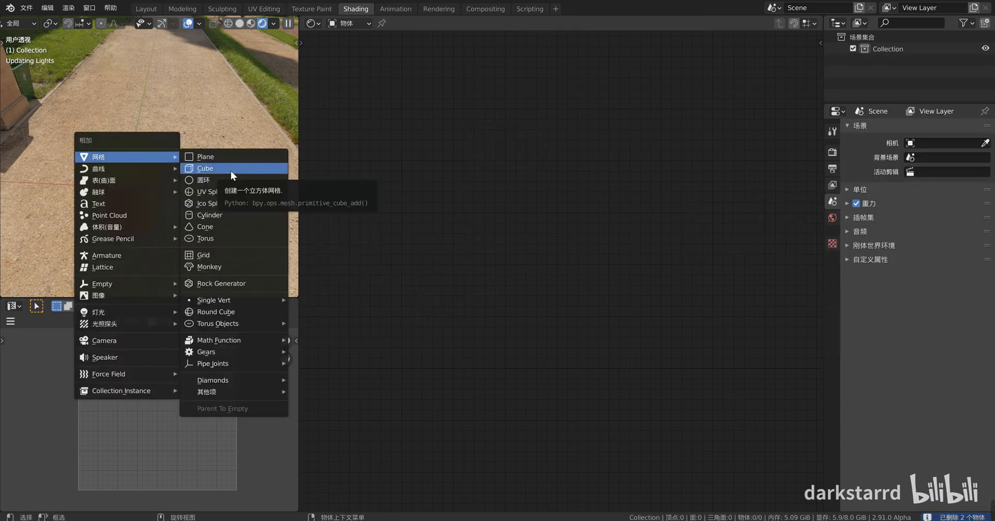
left_click(236, 155)
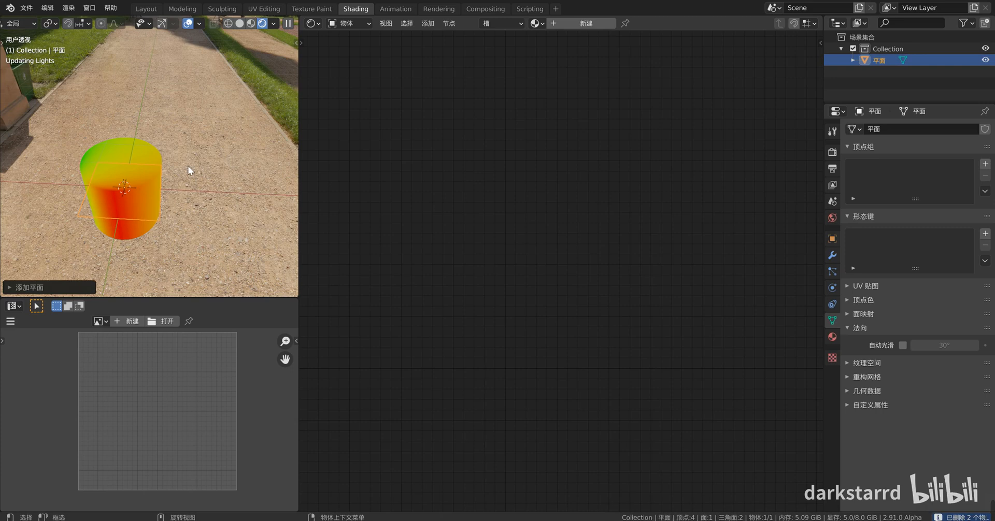
- Assign the existing material 材质.001 to the plane and frame the plane in the top view
left_click(536, 23)
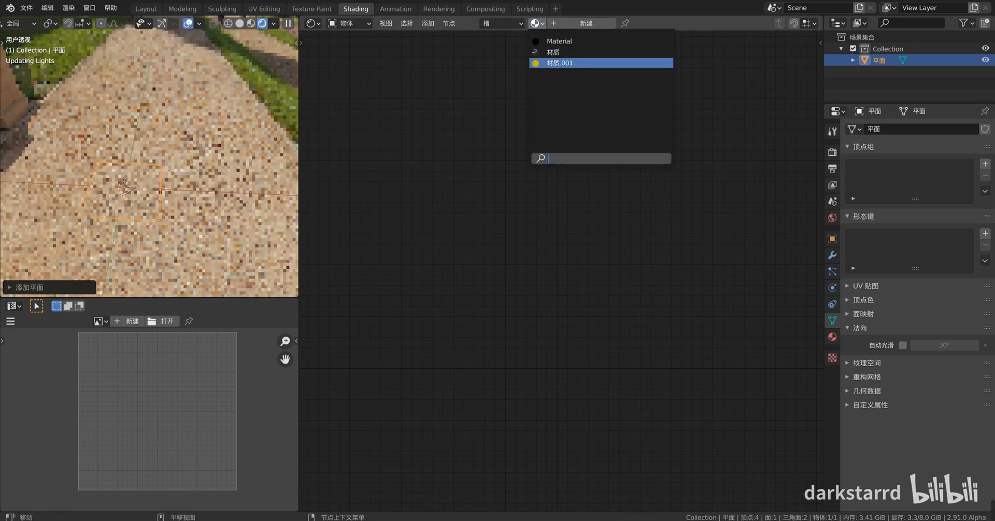
left_click(555, 60)
left_click(450, 232)
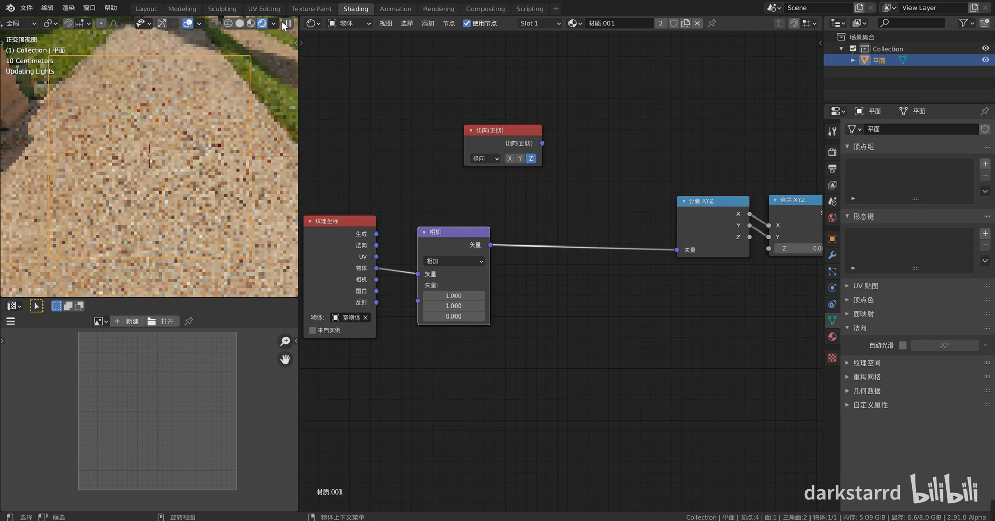
key("KP_7")
key("KP_Decimal")
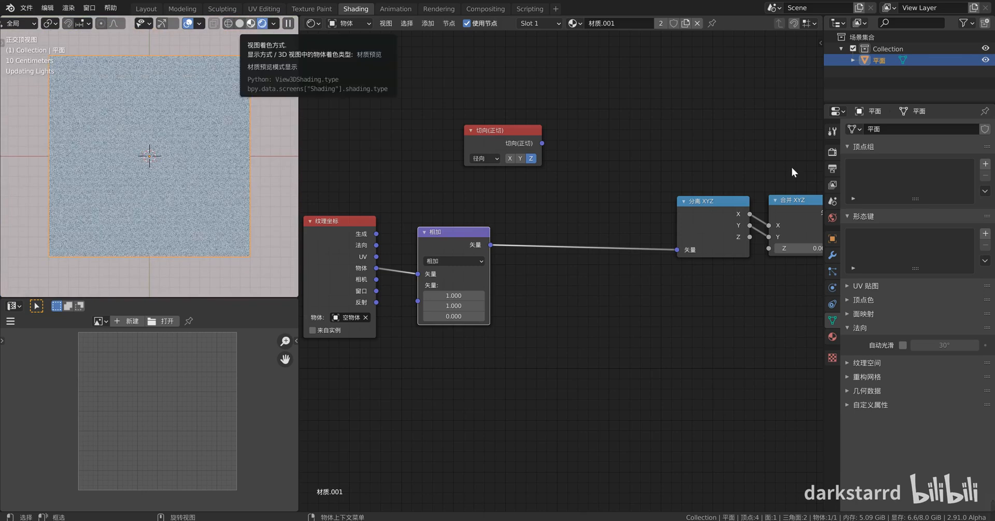
- Switch the render engine to Eevee and show the plane in Material Preview shading
left_click(832, 152)
left_click(938, 129)
left_click(930, 143)
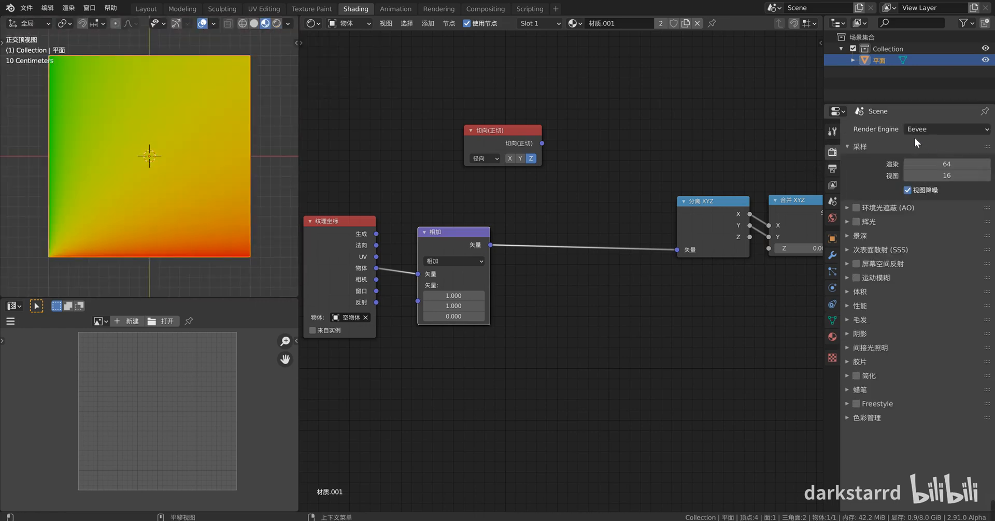
scroll(142, 212, "down", 1)
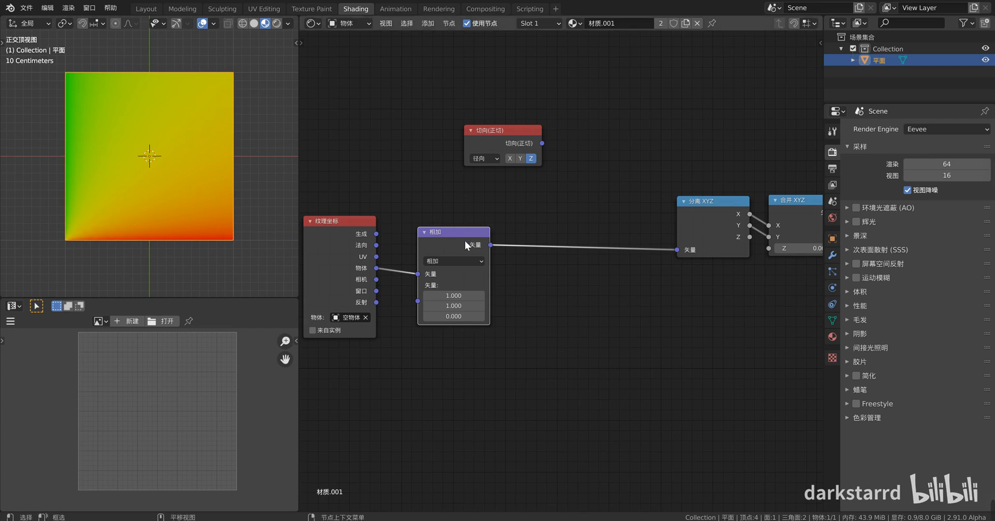
- Insert a copy of the Add node after it, set it to Modulo with X and Y at 0.25, and align it beside the original
middle_click_drag(464, 241, 425, 236)
key("shift+d")
left_click(518, 232)
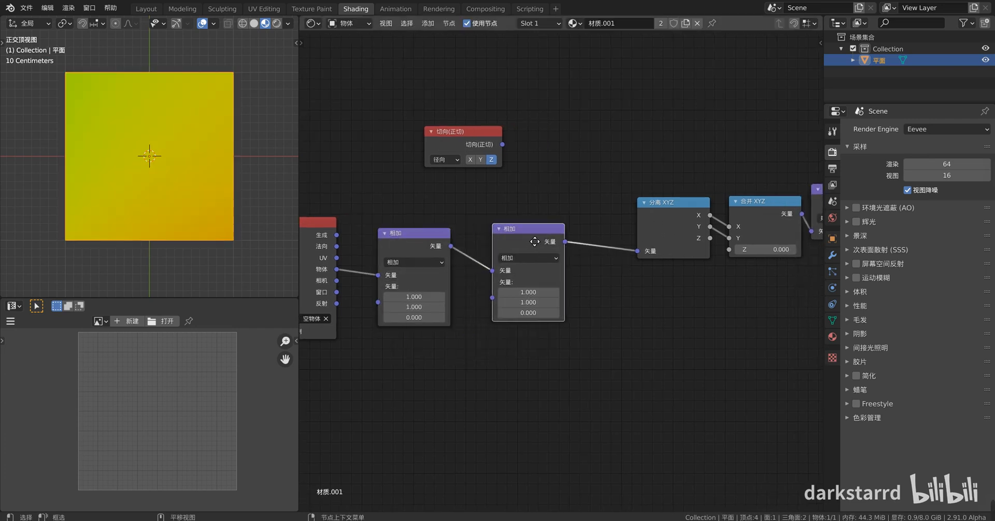
left_click_drag(527, 247, 505, 247)
left_click(502, 256)
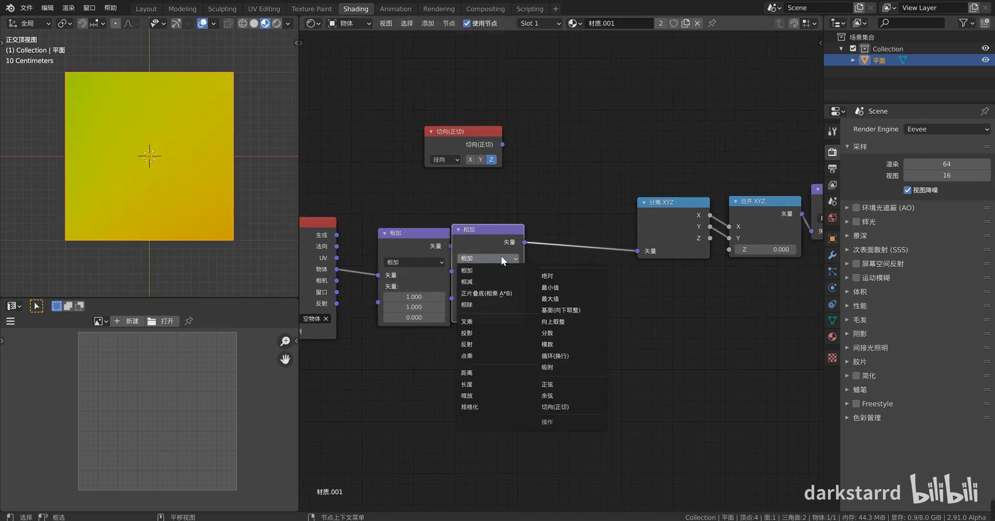
left_click(574, 343)
left_click_drag(482, 294, 482, 304)
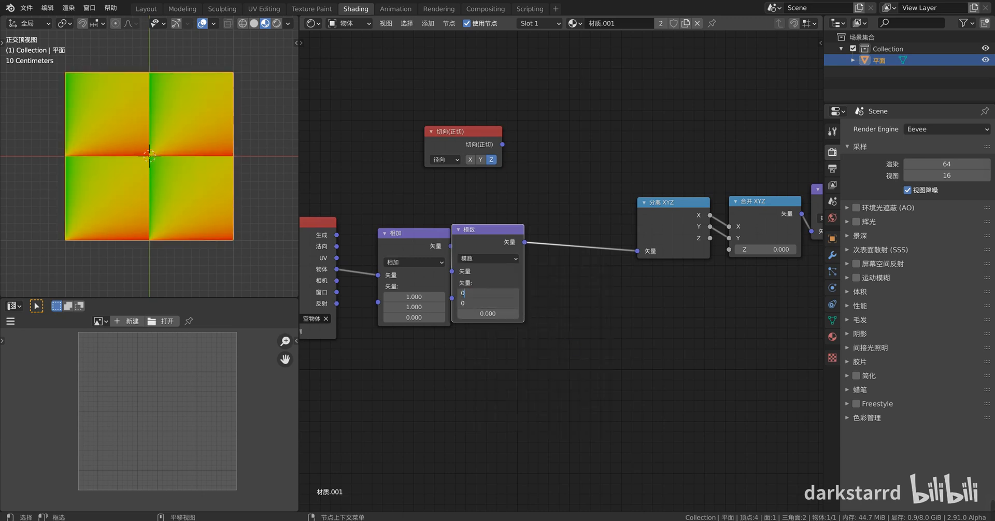
type("0.25")
key("Return")
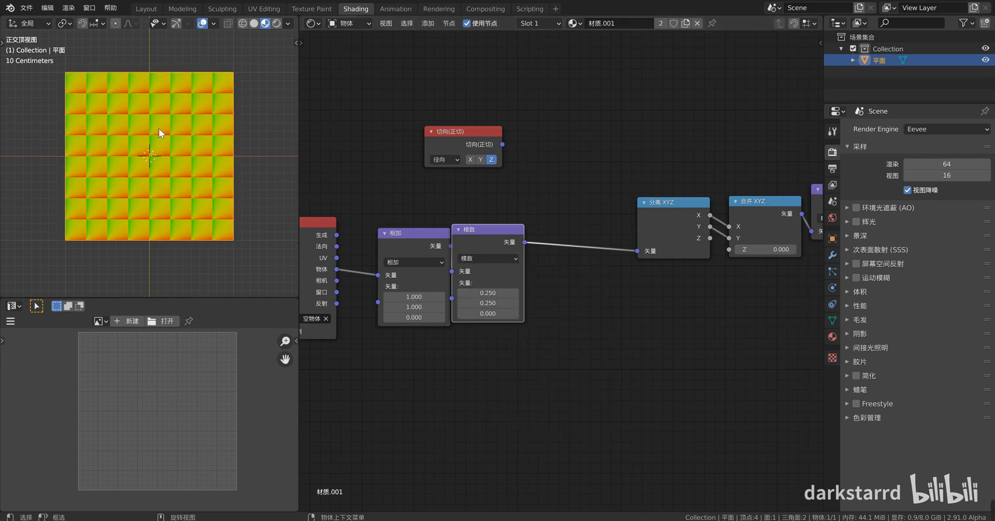
left_click_drag(487, 228, 491, 231)
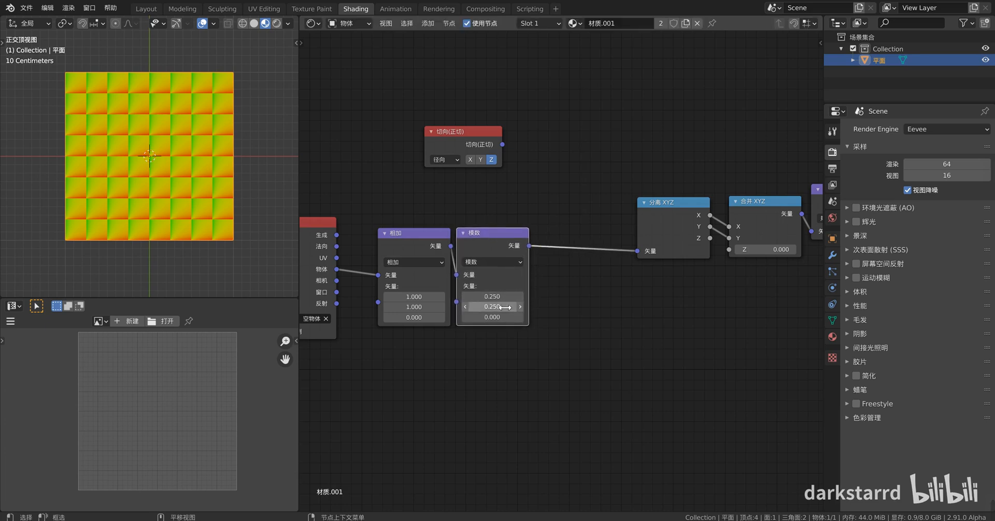
- Insert a copy of the Modulo node after it and change its operation to Scale with a factor of 4
middle_click_drag(502, 307, 468, 317)
key("shift+d")
left_click(566, 253)
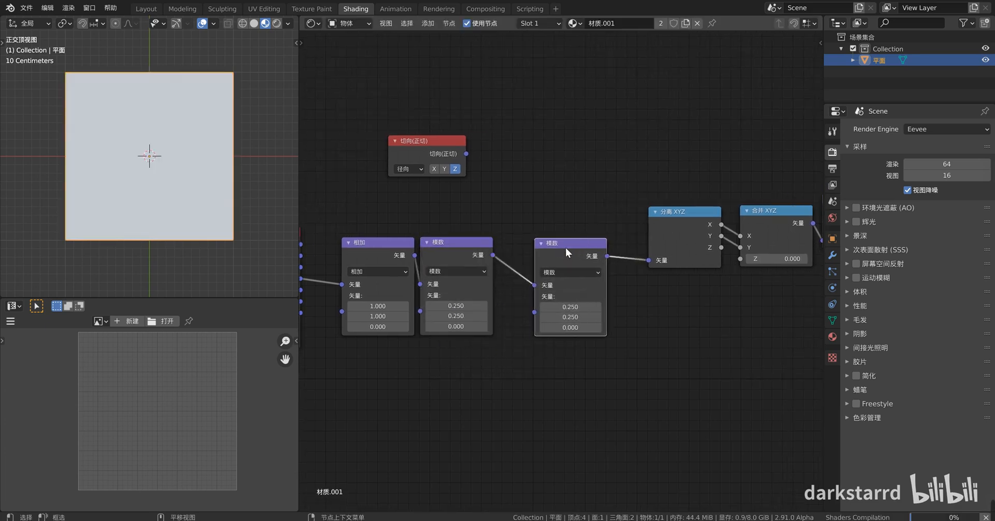
left_click_drag(565, 248, 530, 247)
left_click(527, 270)
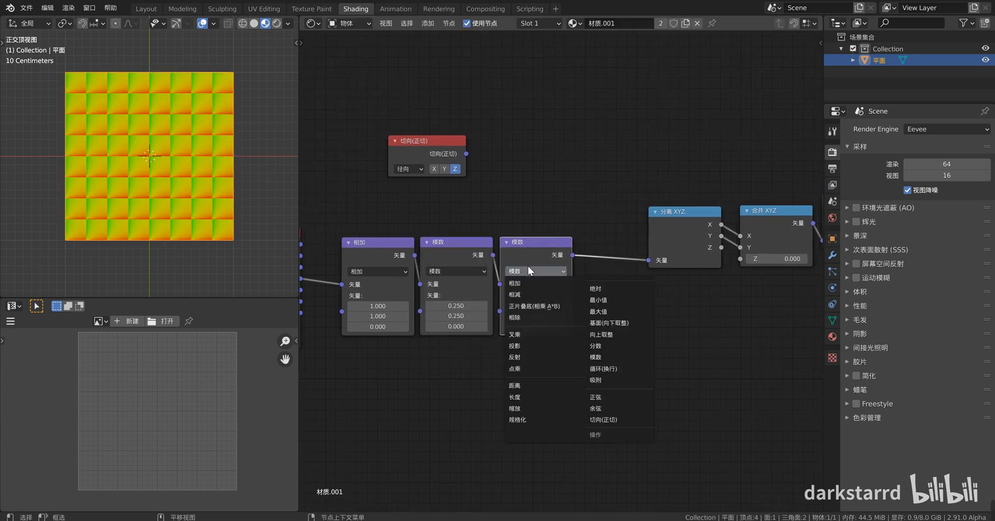
left_click(526, 408)
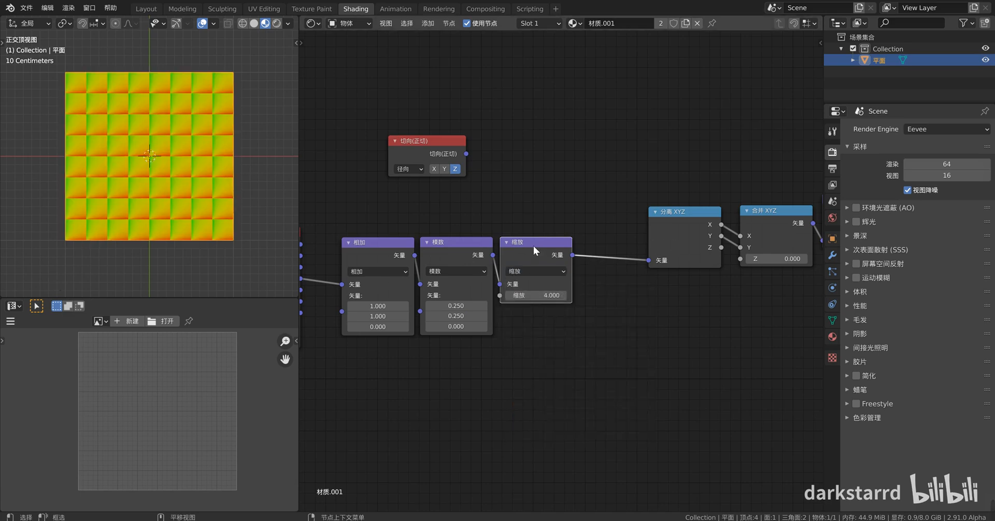
key("shift+d")
left_click(591, 321)
key("x")
- Insert a copy of the Add node between Scale and Separate XYZ and set its X and Y values to -0.5
left_click(395, 250)
key("shift+d")
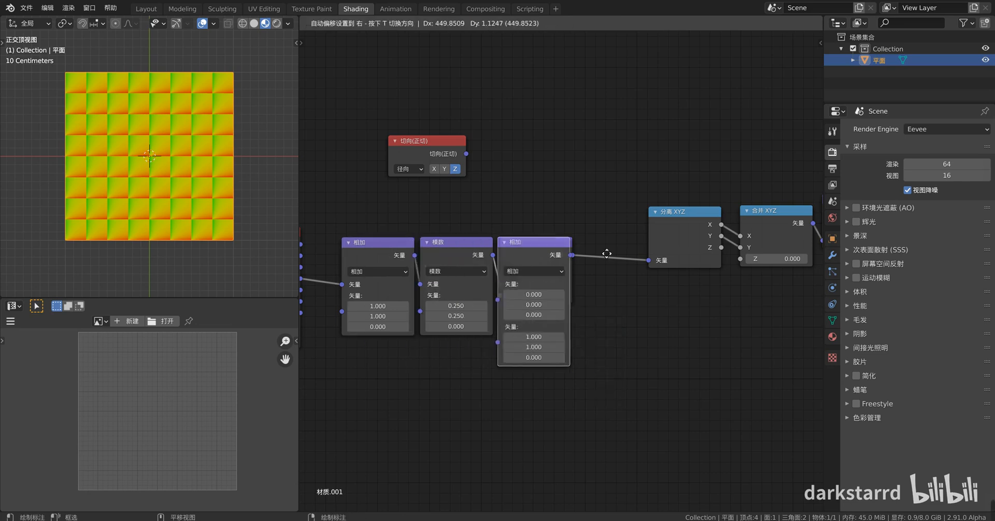
left_click(721, 246)
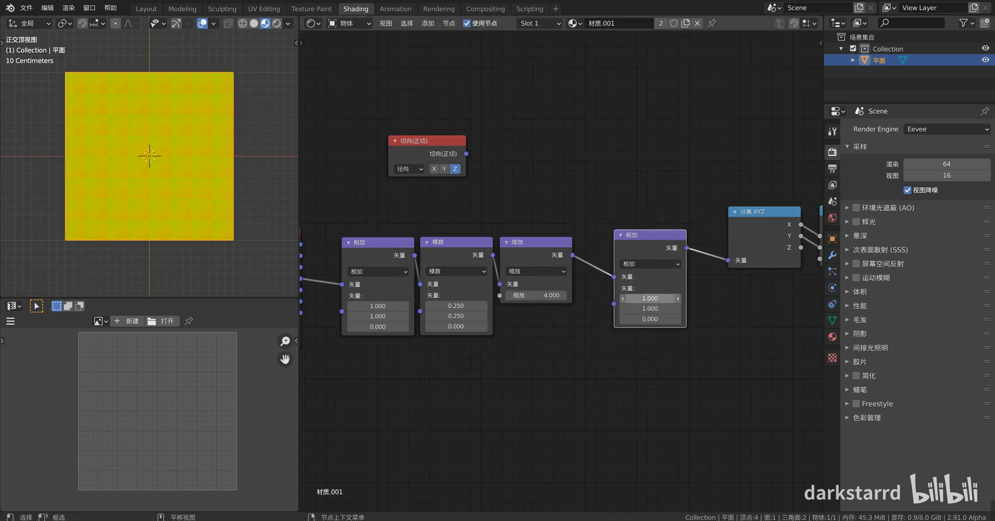
left_click_drag(650, 299, 650, 309)
type("0.5")
key("Return")
left_click_drag(648, 301, 648, 312)
type("-0.")
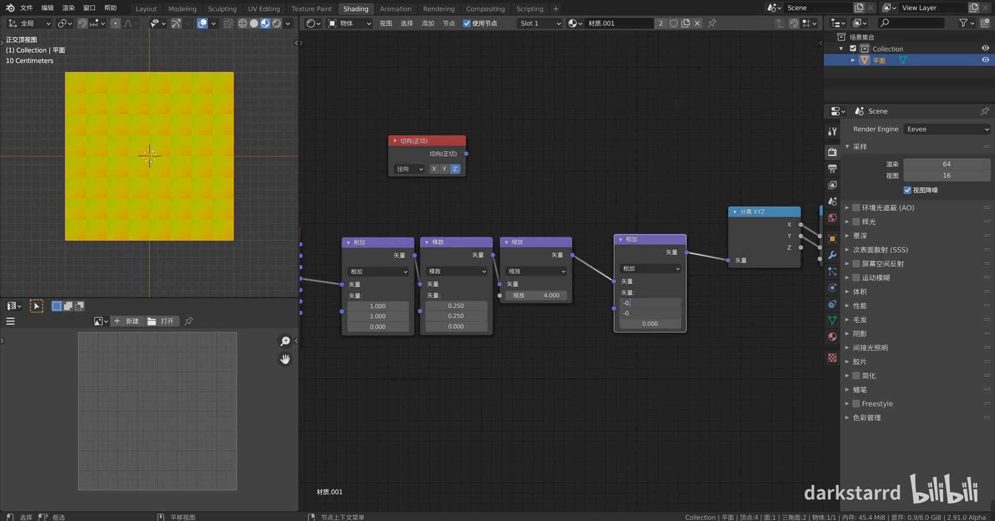
type("5")
key("Return")
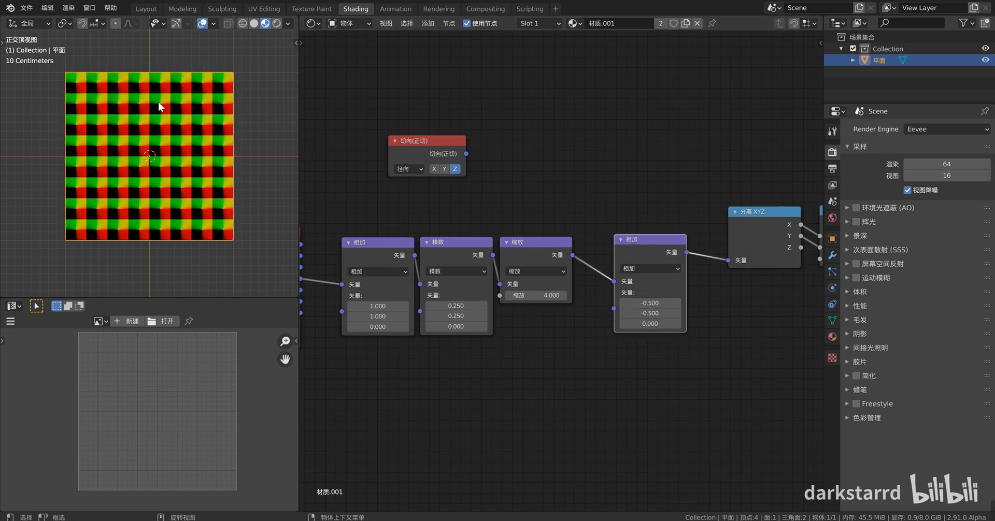
- Route the Anisotropic BSDF to the Material Output and view the plane in perspective
scroll(623, 195, "down", 3)
middle_click_drag(583, 197, 367, 200)
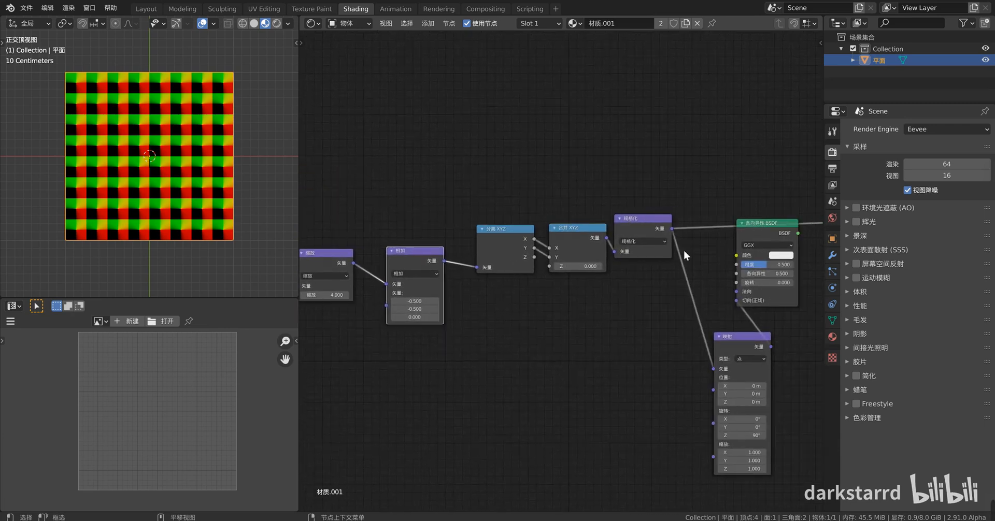
middle_click_drag(683, 250, 497, 223)
scroll(643, 245, "up", 1)
left_click(599, 195, "ctrl+shift")
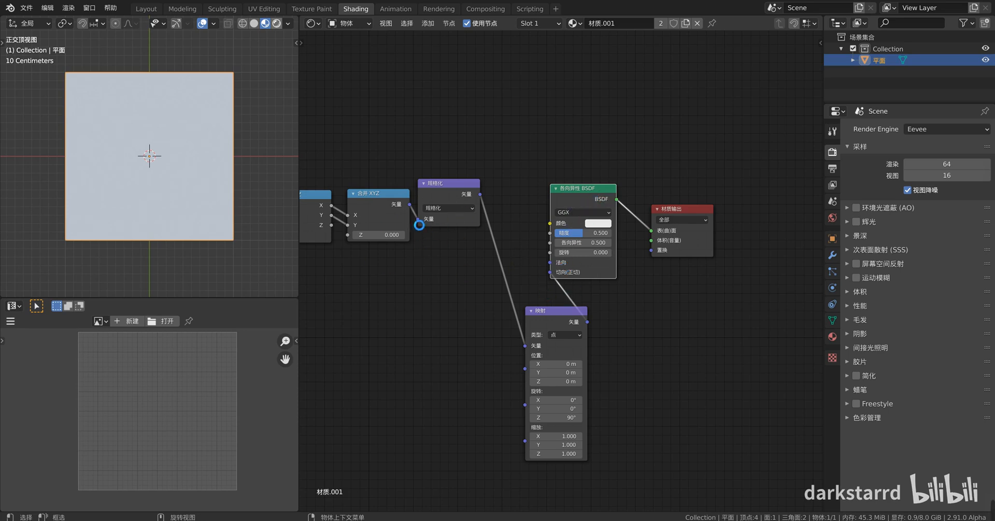
mouse_move(154, 249)
middle_mouse_down()
mouse_move(165, 196)
mouse_move(153, 208)
mouse_move(171, 223)
middle_mouse_up()
scroll(153, 208, "up", 3)
- Move the Mapping node closer to the Anisotropic BSDF and set roughness 0.490, anisotropy -0.700 and rotation 0.303 on the shader
left_click_drag(583, 315, 519, 275)
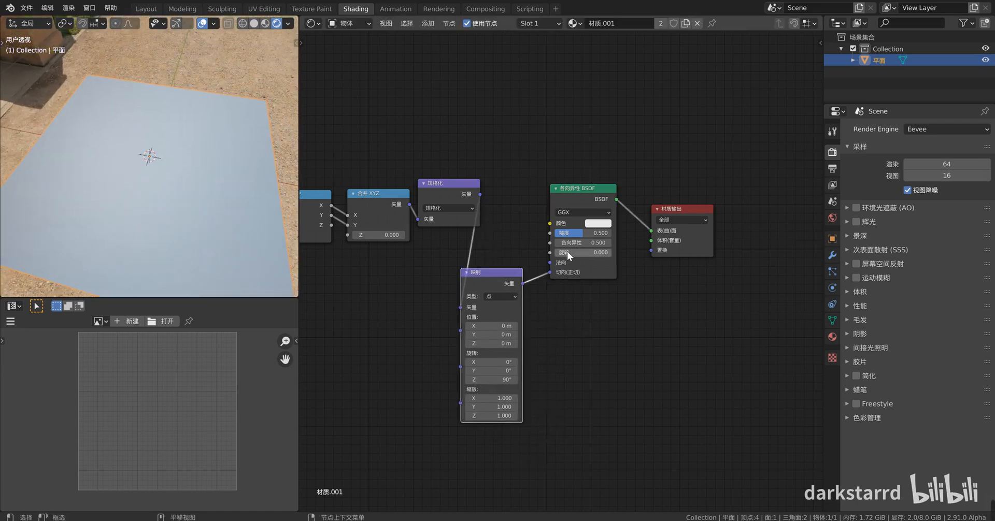
scroll(567, 251, "up", 1)
left_click_drag(581, 231, 611, 242)
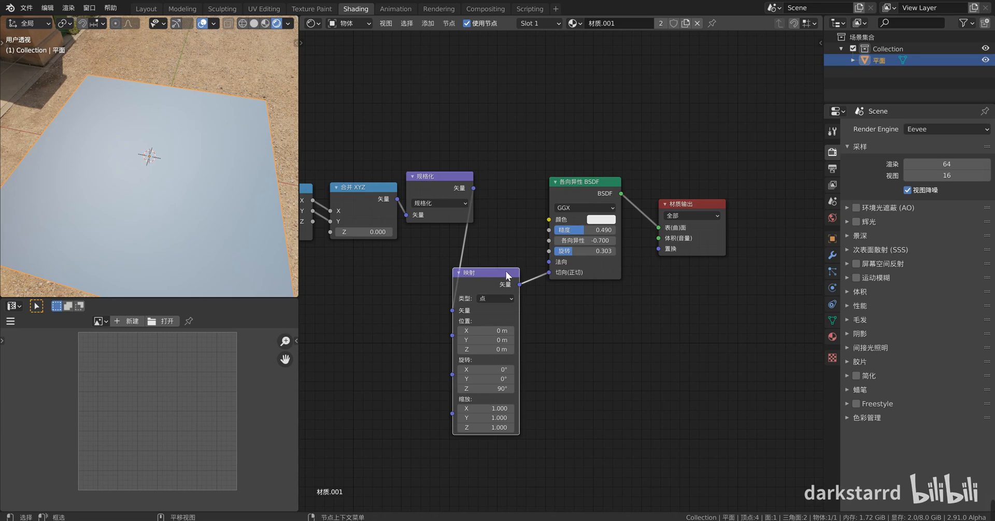
- Connect Normalize directly to the BSDF's Tangent input, delete the Mapping node, and preview the Normalize output on the plane
left_click_drag(473, 188, 549, 272)
key("x")
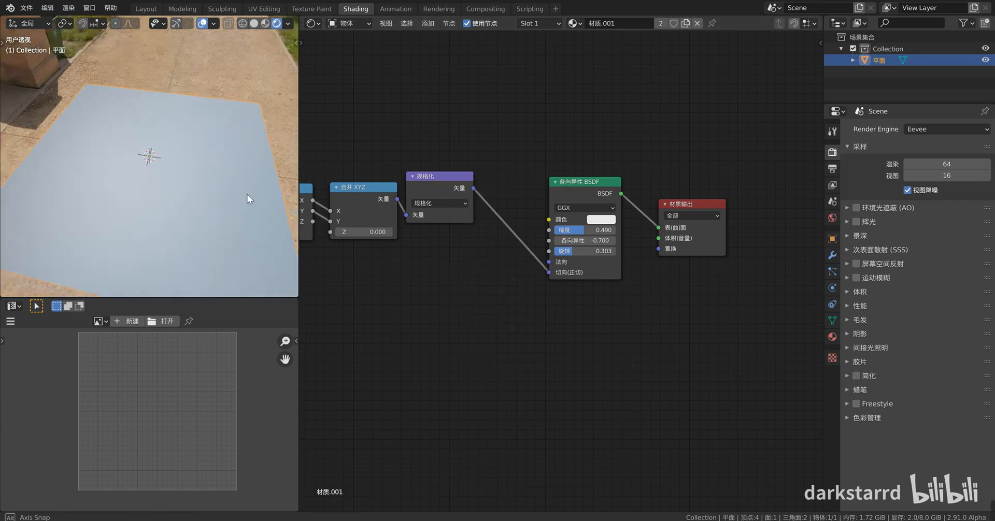
middle_click_drag(246, 194, 325, 221)
left_click(447, 175, "ctrl+shift")
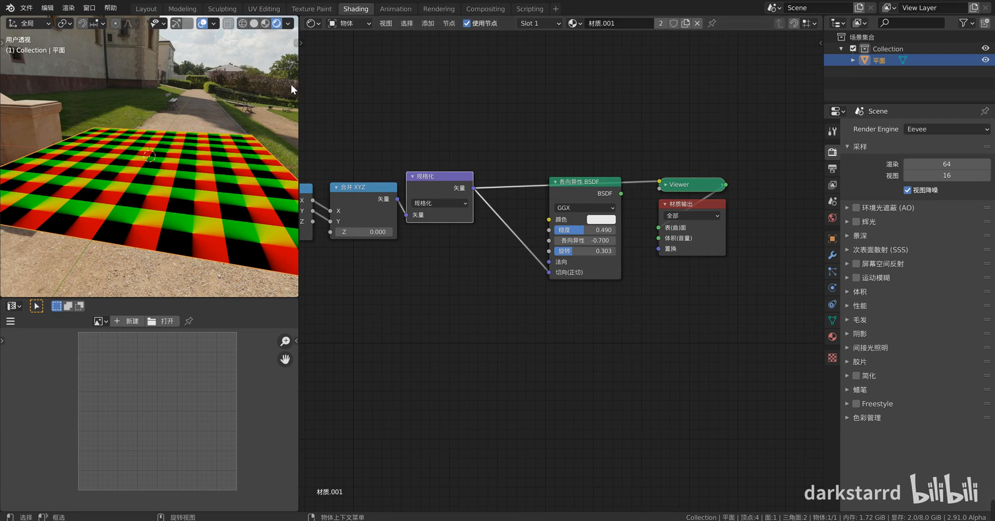
- Switch the render engine to Cycles, output the Anisotropic BSDF again, and examine the plane's reflections from several angles
left_click(926, 129)
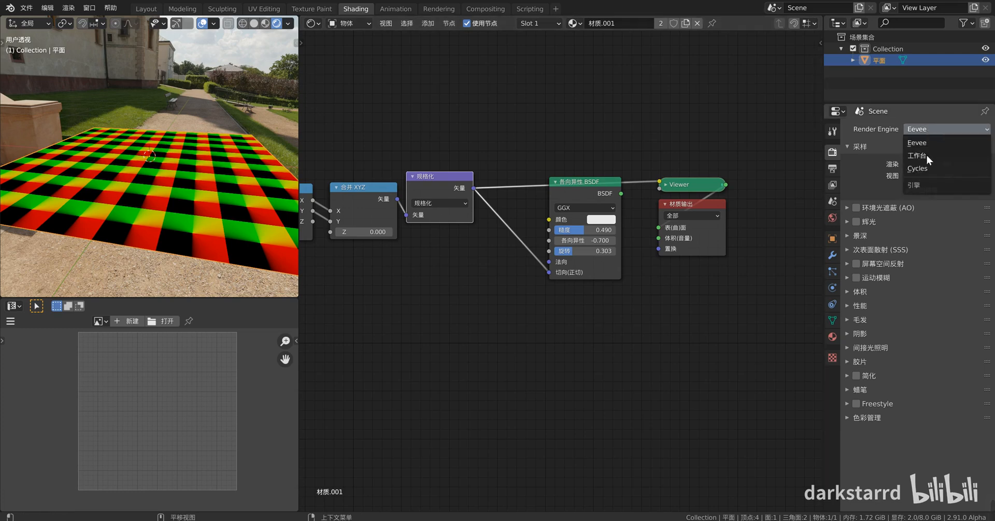
left_click(927, 169)
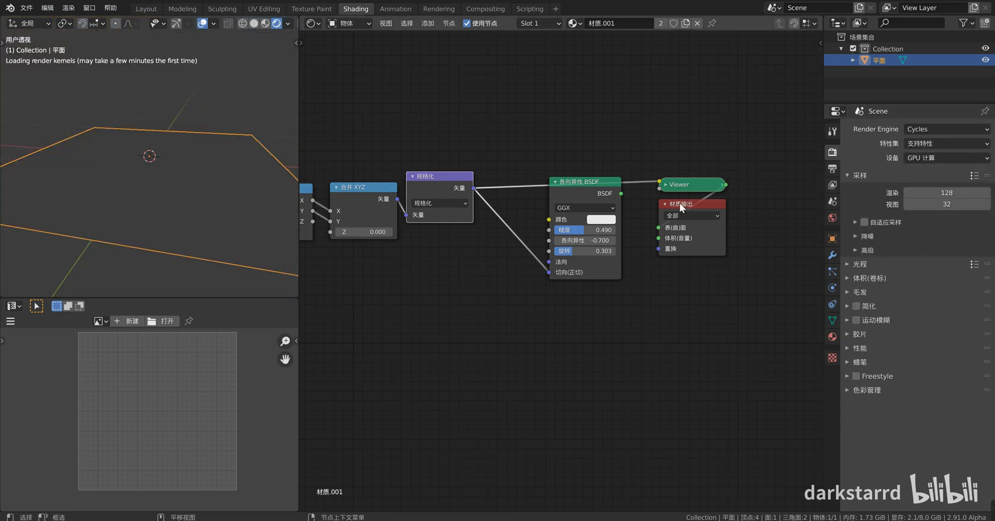
left_click(586, 182, "ctrl+shift")
middle_click_drag(120, 163, 125, 193)
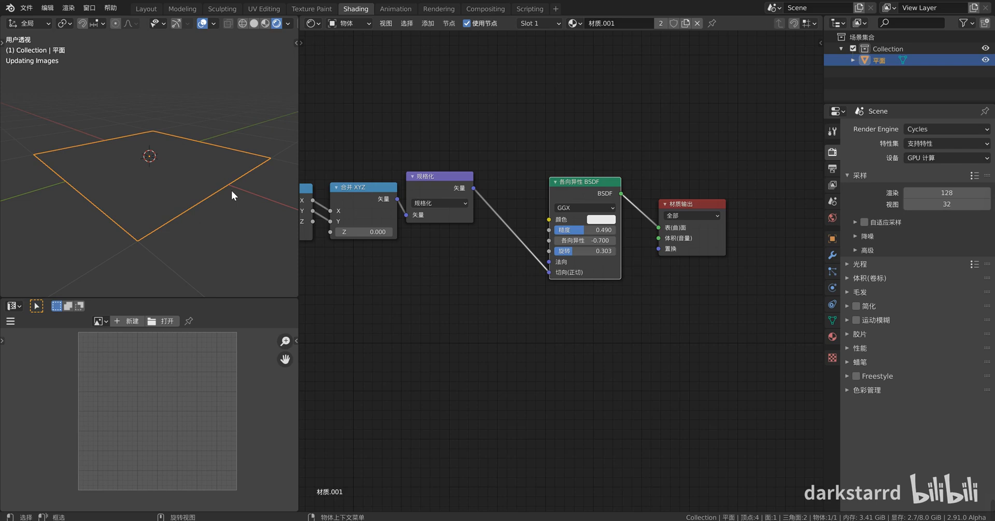
middle_click_drag(442, 233, 539, 248)
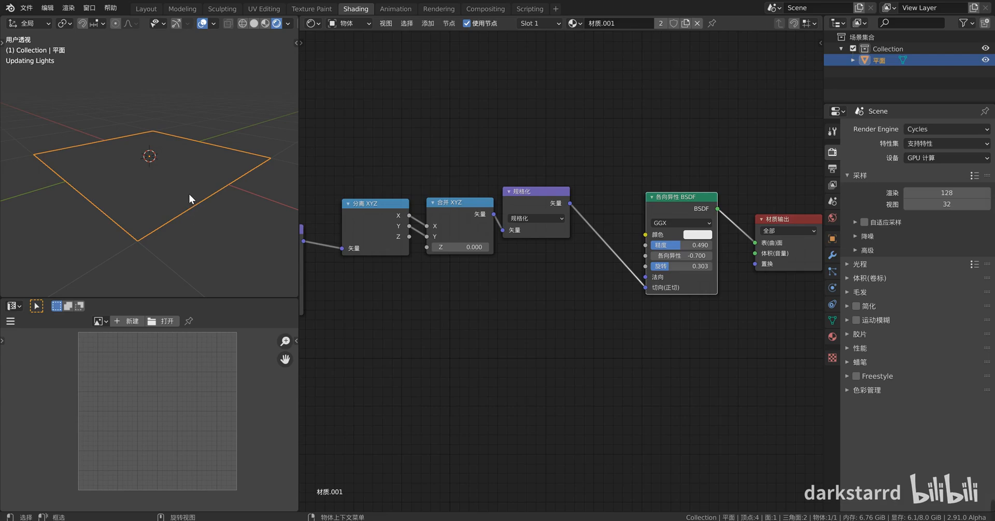
middle_click_drag(166, 200, 79, 202)
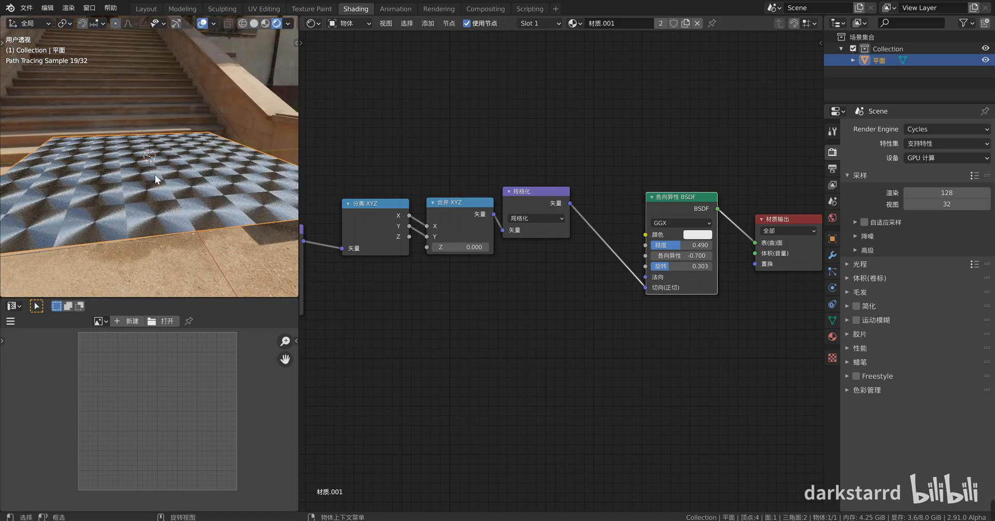
middle_click_drag(143, 188, 220, 184)
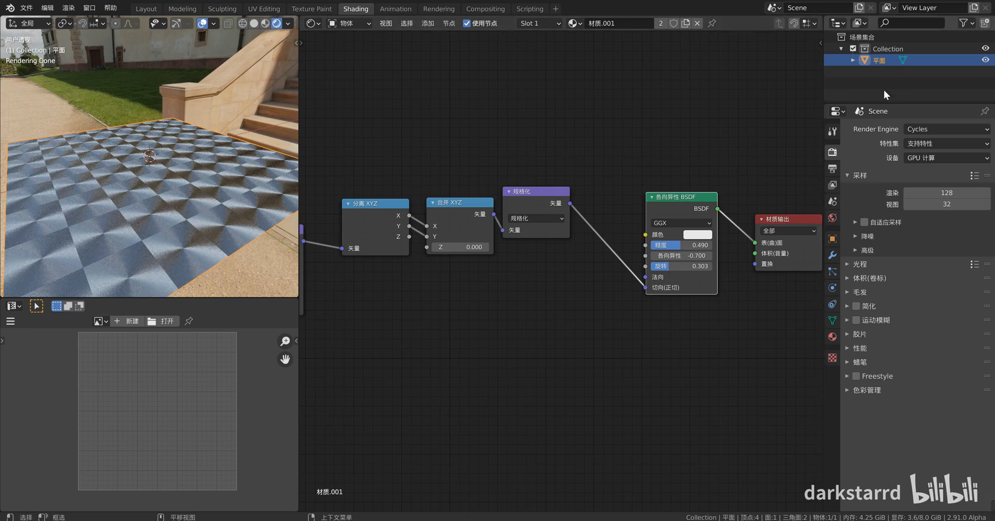
- Switch the render engine back to Eevee
left_click(921, 130)
left_click(919, 144)
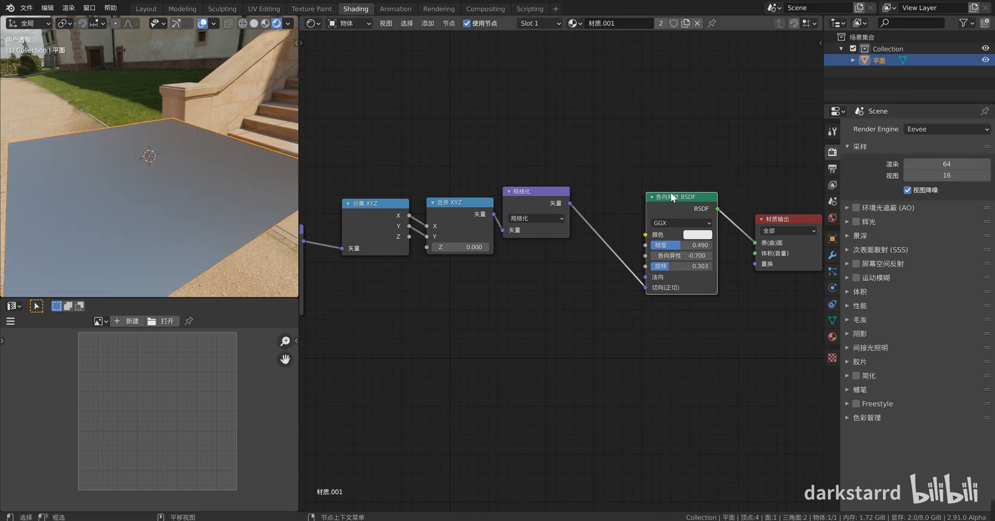
scroll(705, 221, "down", 4)
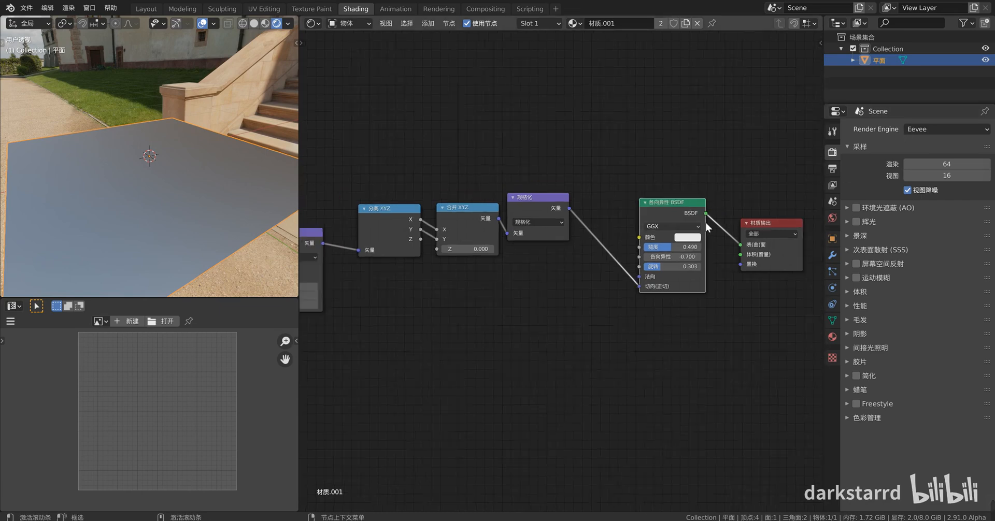
middle_click_drag(711, 247, 723, 238)
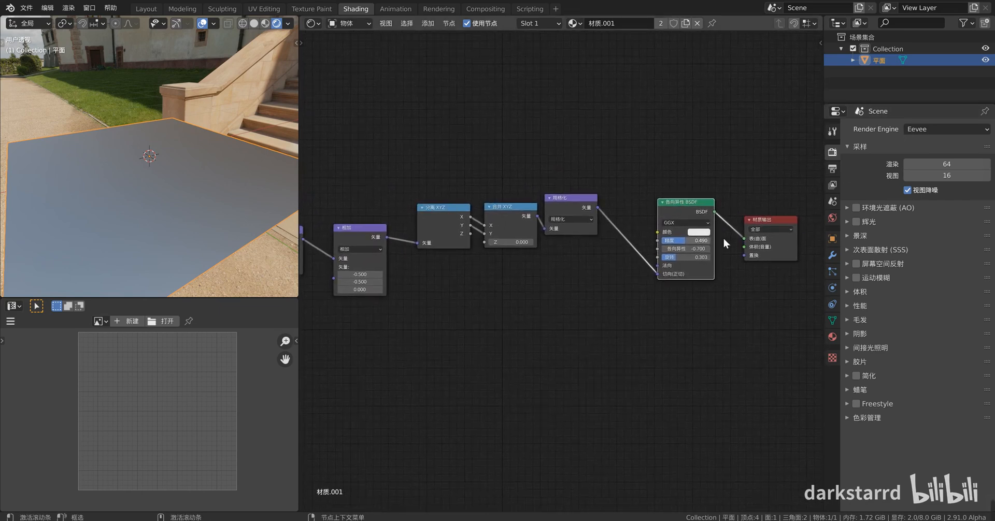
- Add a radial Z Tangent node below the Separate XYZ node and preview its output on the plane
middle_click_drag(535, 263, 488, 216)
key("shift+a")
mouse_move(525, 214)
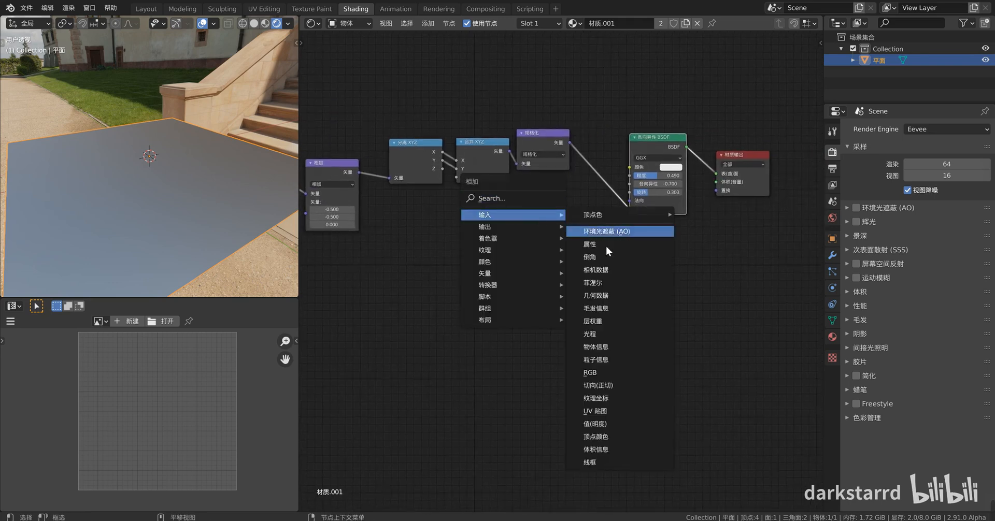
left_click(622, 385)
left_click(437, 233, "ctrl+shift")
middle_click_drag(481, 234, 512, 265)
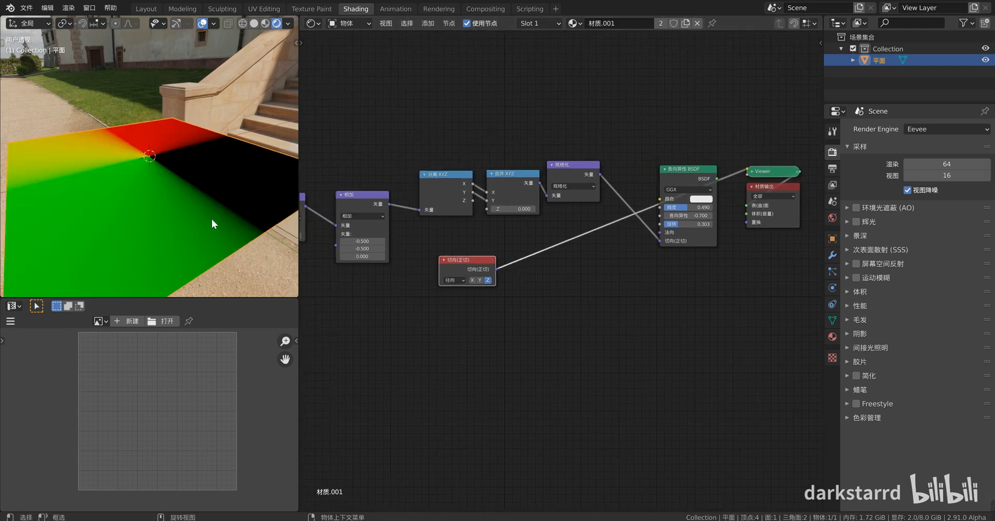
left_click_drag(478, 268, 443, 265)
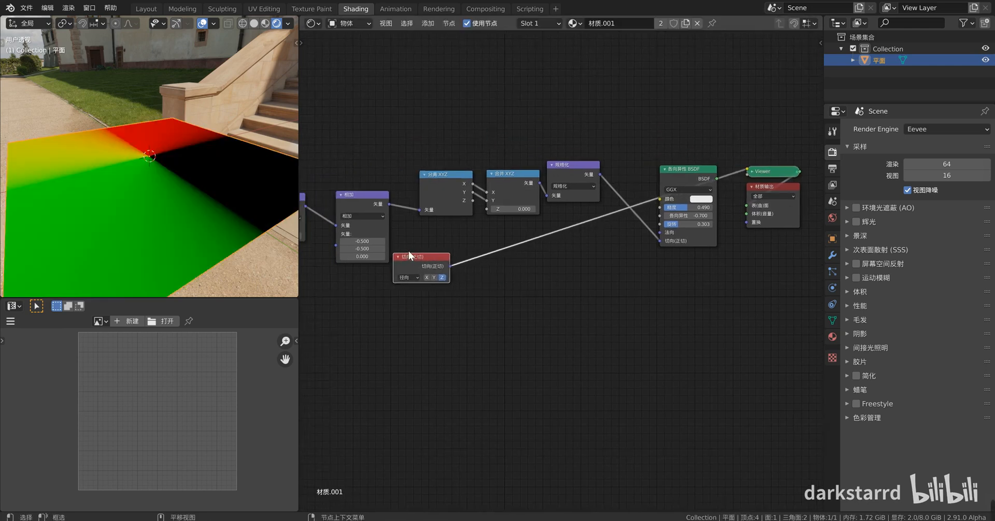
- Insert a Fresnel node after the Tangent node, feeding its Normal input, and set its IOR to 1.400
key("shift+a")
mouse_move(408, 251)
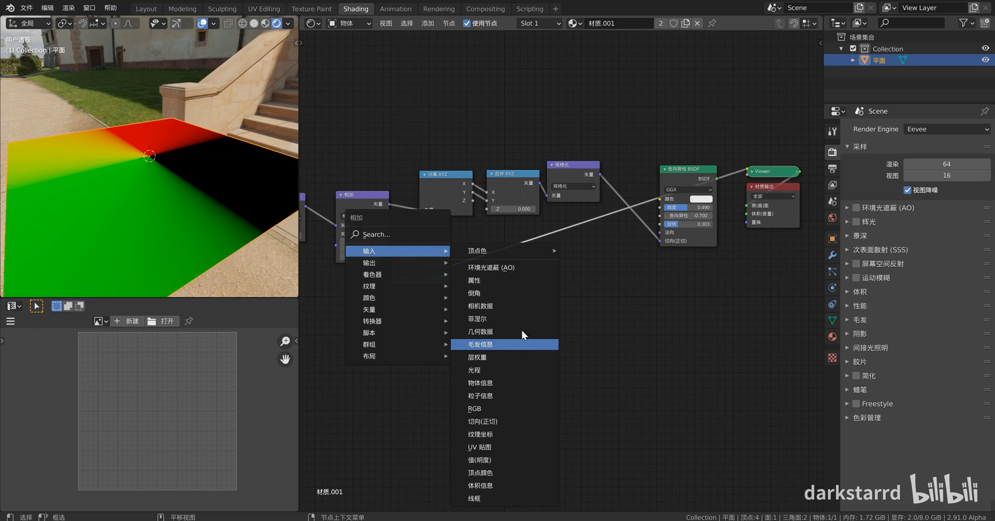
left_click(510, 319)
left_click(480, 254)
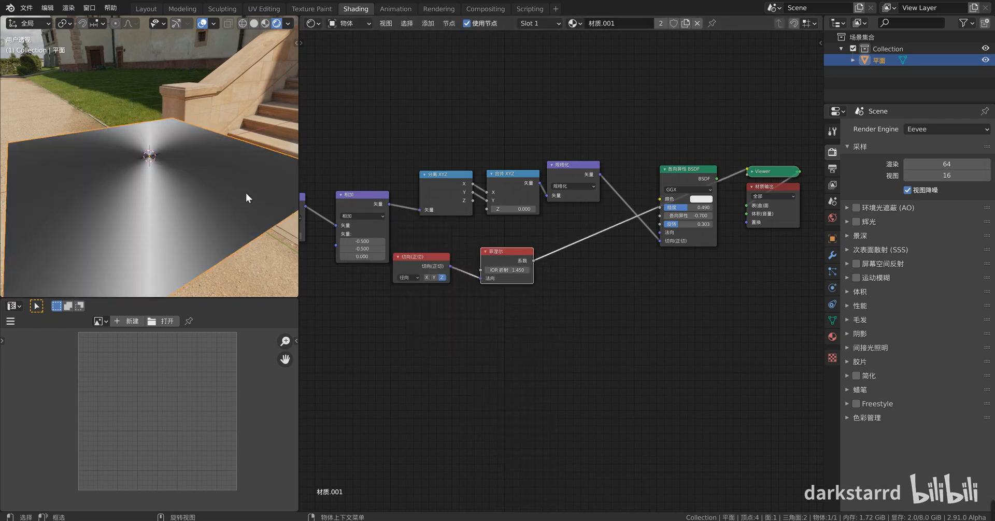
middle_click_drag(166, 198, 202, 216)
left_click_drag(529, 269, 488, 250)
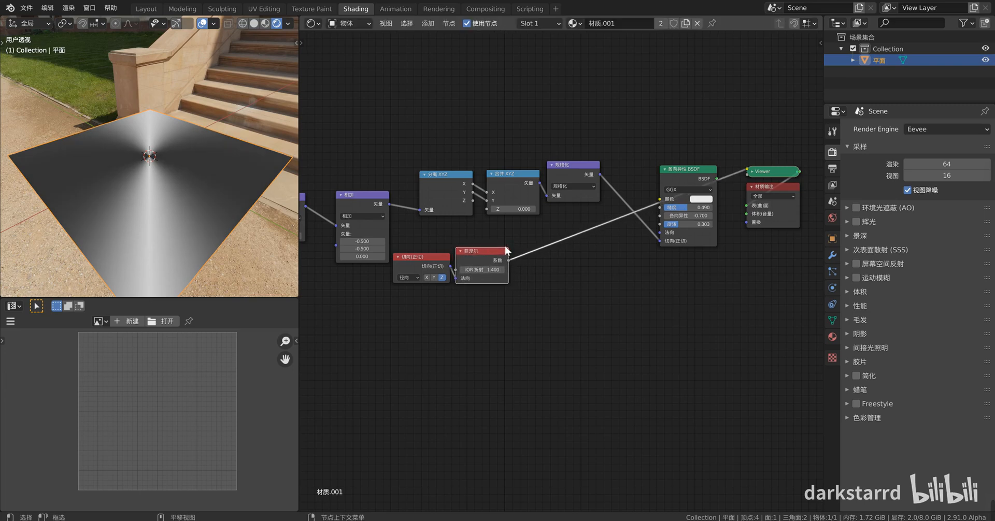
- Insert a copy of the Fresnel node after Normalize, preview its output, and orbit around the plane to inspect the pattern
key("shift+d")
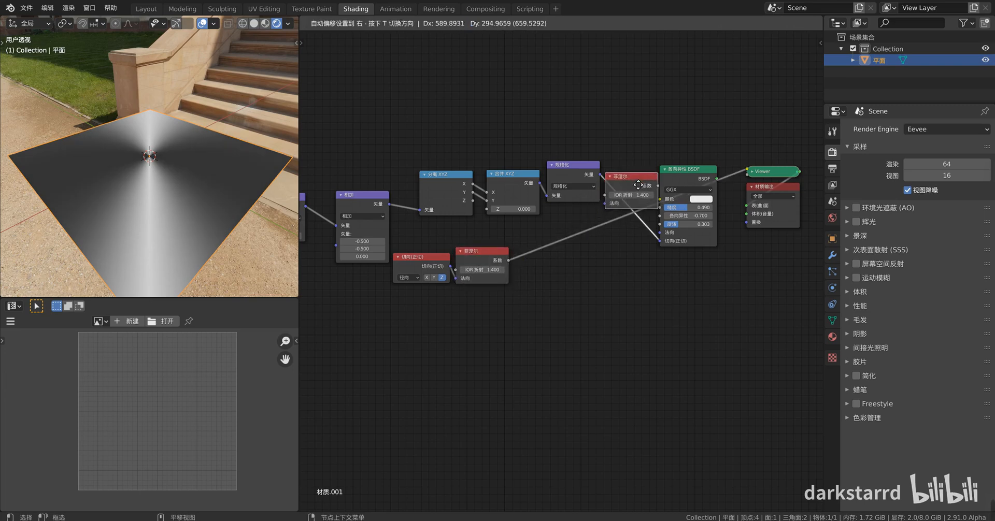
left_click(633, 180)
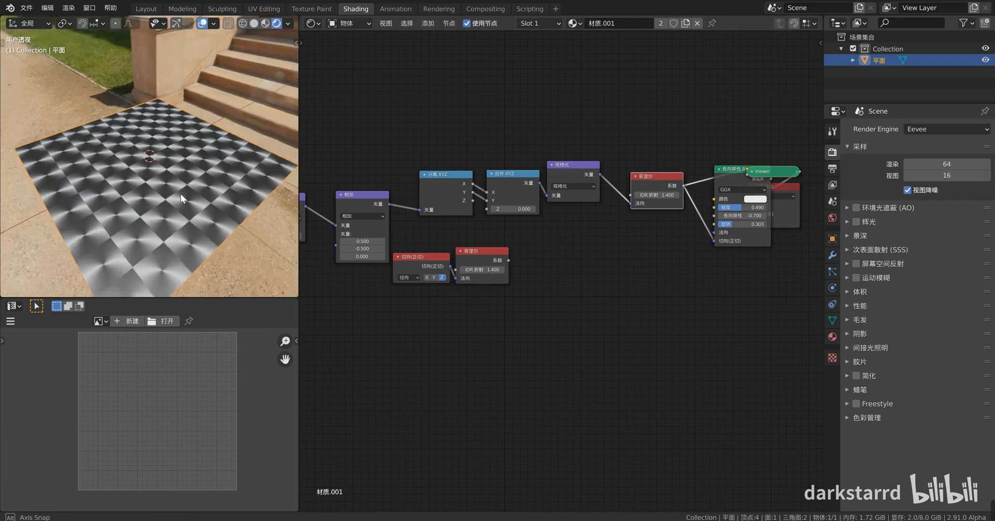
middle_click_drag(180, 194, 114, 191)
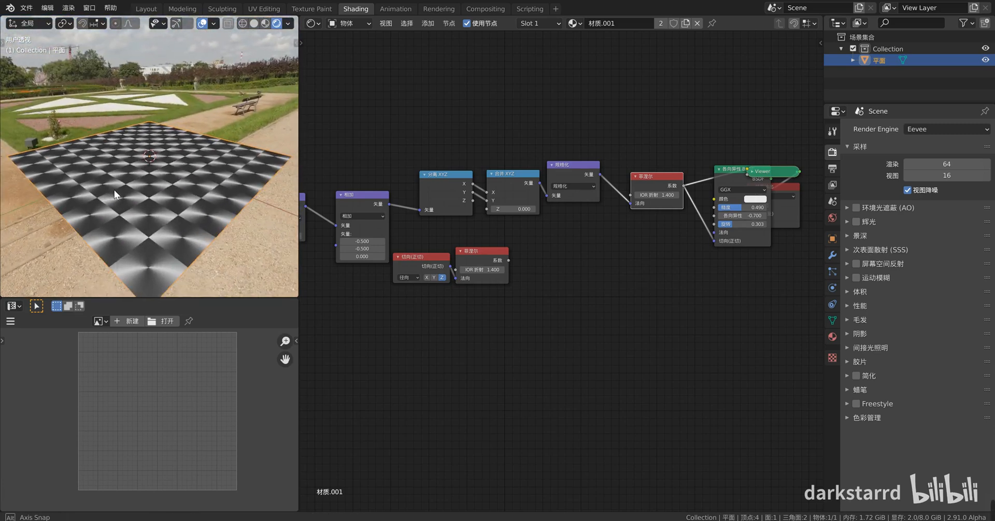